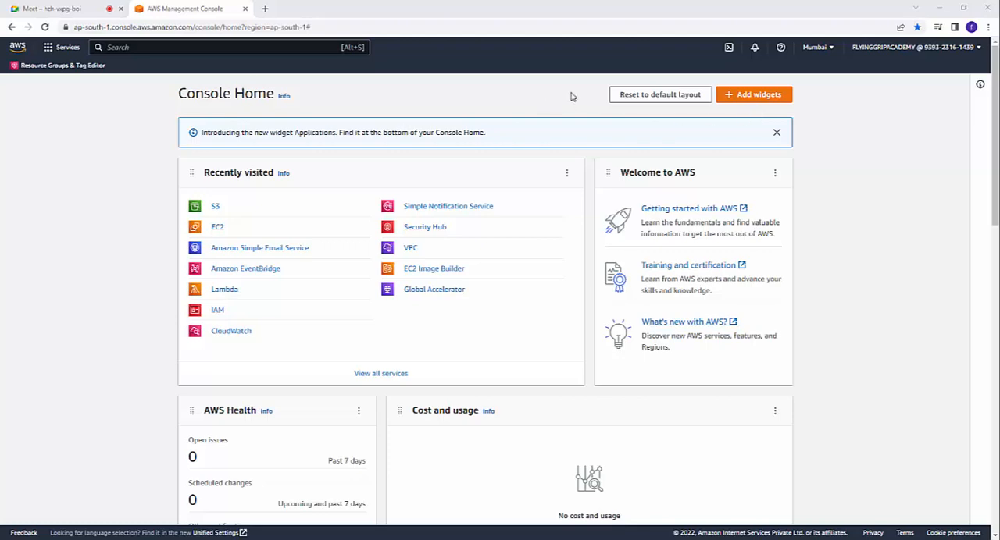
Step: Start creating a new S3 bucket and name it cors1bucket
{"action": "left_click", "coordinate": [215, 208]}
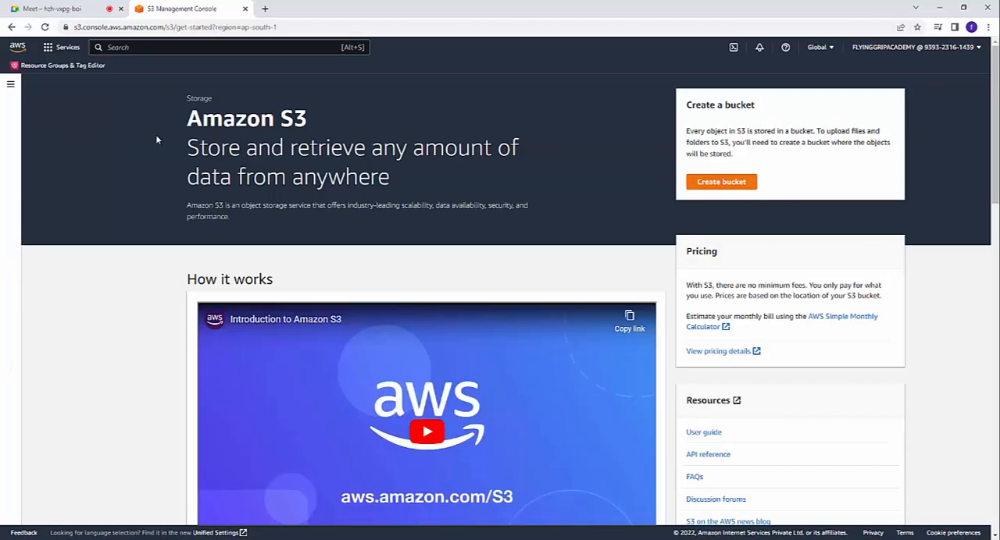
{"action": "left_click", "coordinate": [714, 185]}
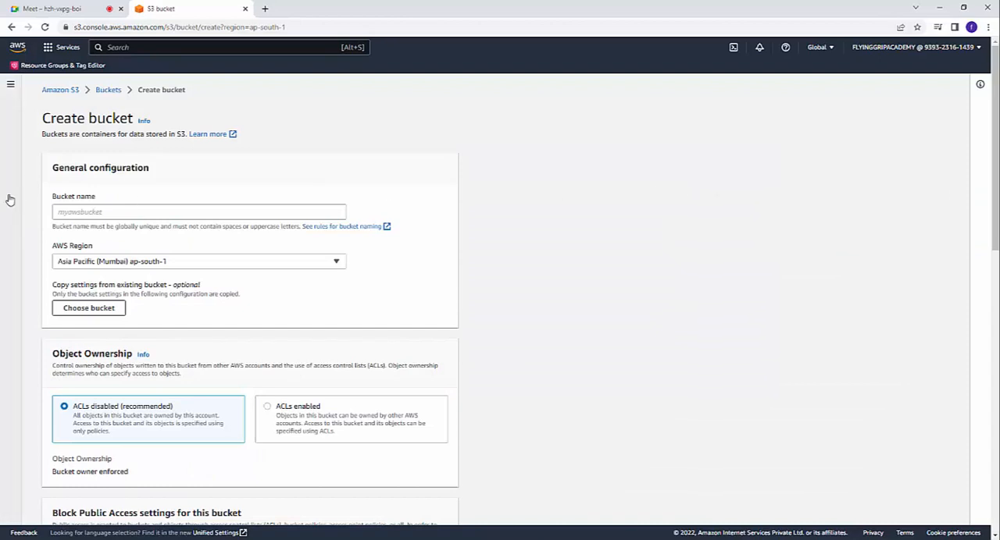
{"action": "left_click_drag", "start_coordinate": [54, 200], "coordinate": [116, 196]}
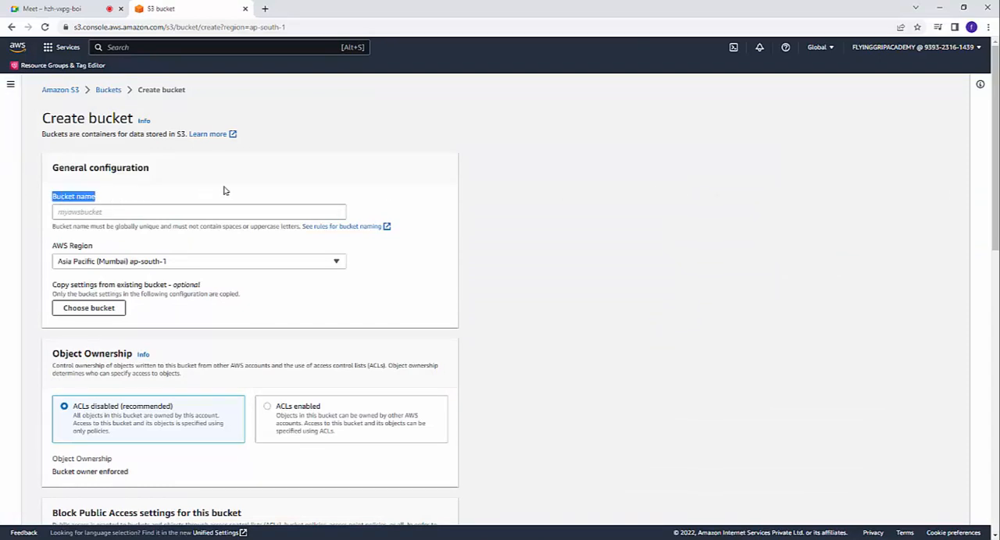
{"action": "left_click", "coordinate": [218, 210]}
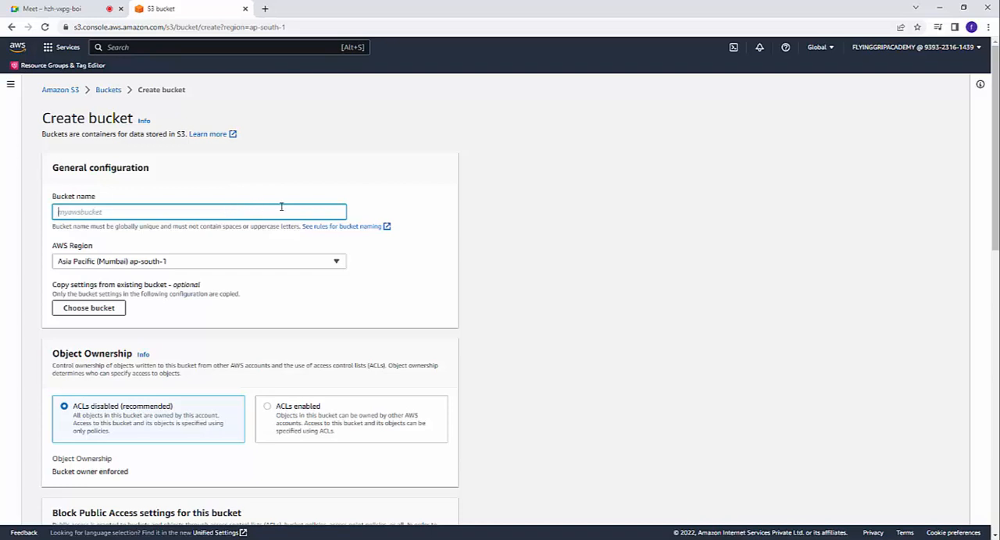
{"action": "type", "text": "cors1bucket"}
Step: Review the remaining bucket settings and create the bucket in Asia Pacific (Mumbai) ap-south-1 with the default options
{"action": "left_click_drag", "start_coordinate": [53, 246], "coordinate": [122, 250]}
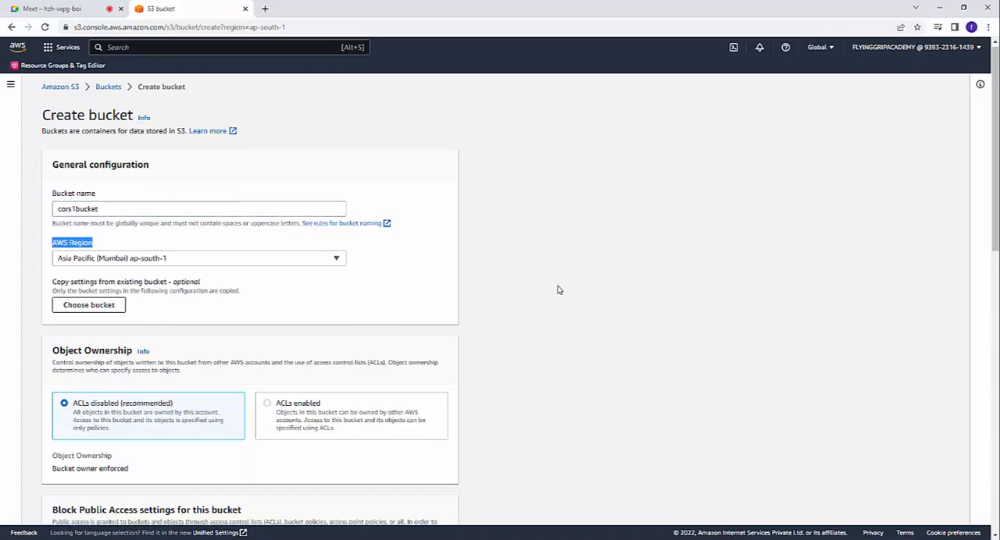
{"action": "scroll", "coordinate": [557, 288], "scroll_direction": "down", "scroll_amount": 3}
{"action": "scroll", "coordinate": [135, 193], "scroll_direction": "down", "scroll_amount": 2}
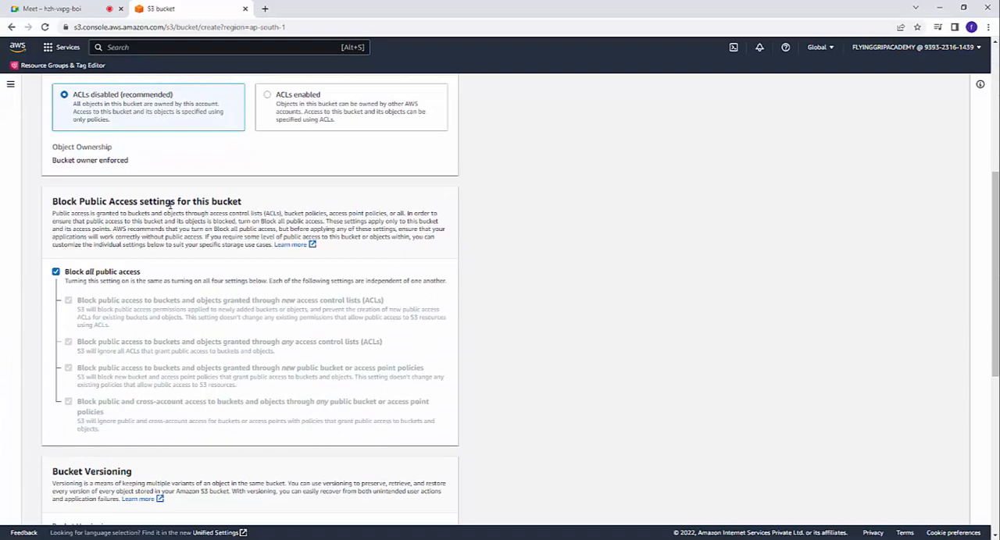
{"action": "scroll", "coordinate": [170, 205], "scroll_direction": "down", "scroll_amount": 3}
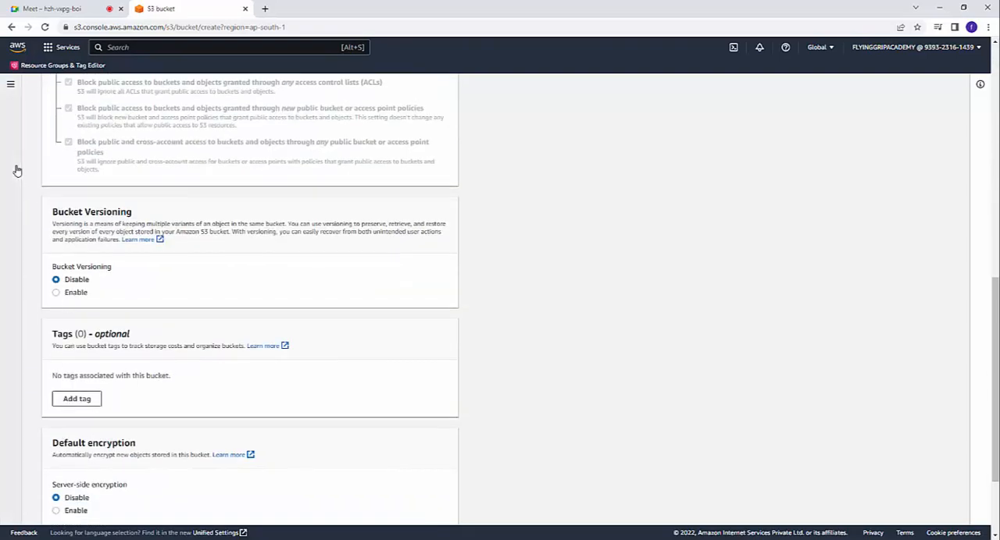
{"action": "scroll", "coordinate": [78, 305], "scroll_direction": "down", "scroll_amount": 2}
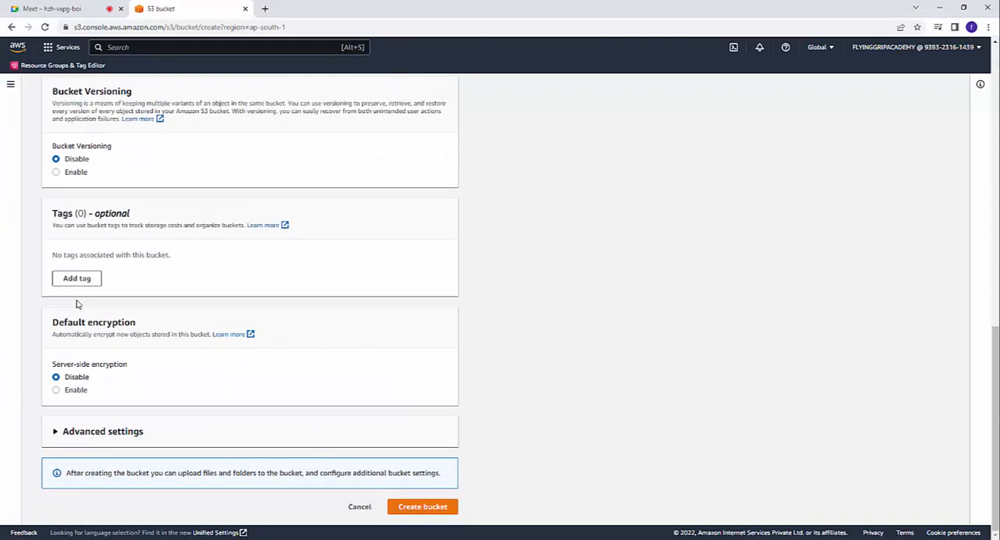
{"action": "left_click", "coordinate": [424, 511]}
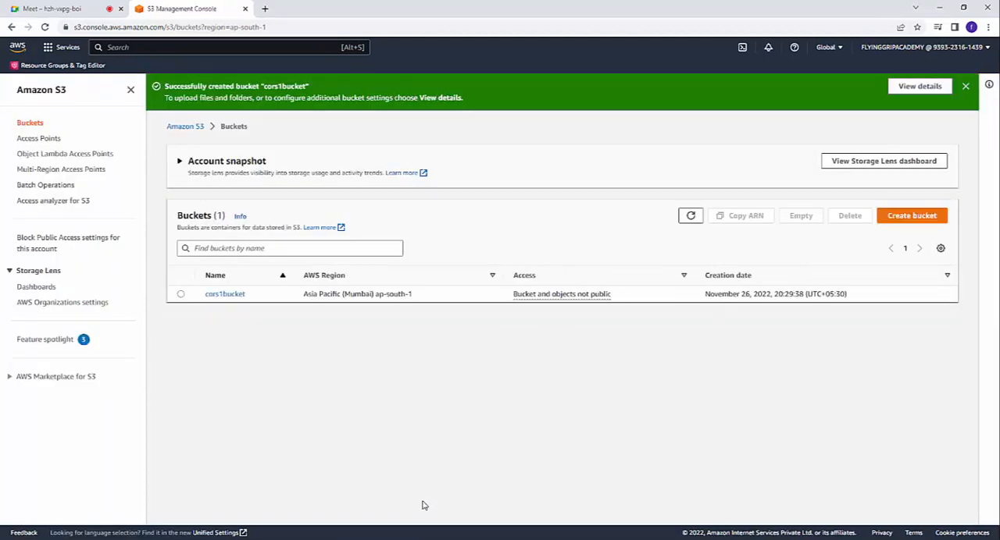
Step: Upload the files bucket.jpg, index.html and load.html from the s3 desktop folder to cors1bucket
{"action": "left_click", "coordinate": [220, 300]}
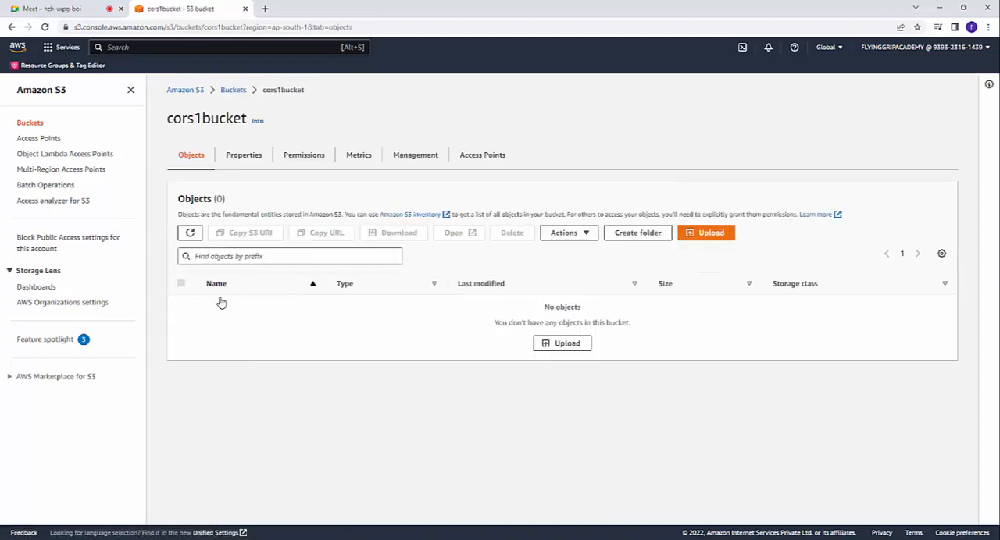
{"action": "left_click", "coordinate": [563, 345]}
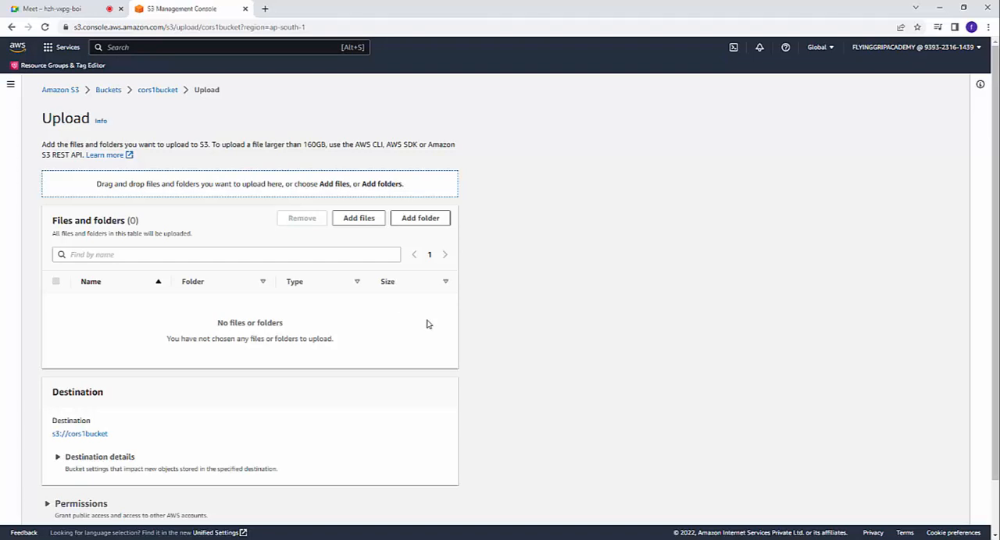
{"action": "left_click", "coordinate": [371, 224]}
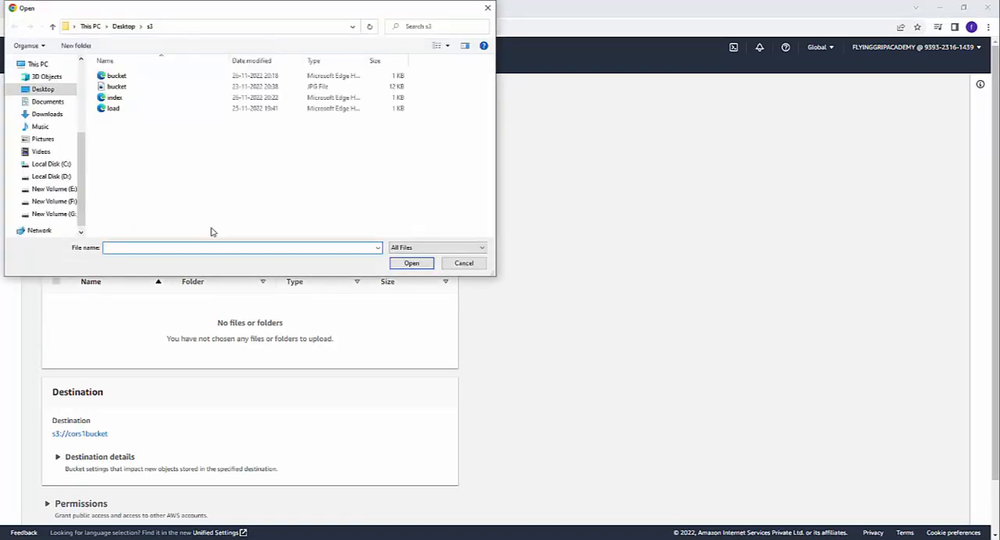
{"action": "left_click", "coordinate": [117, 98]}
{"action": "left_click", "coordinate": [123, 109], "text": "ctrl"}
{"action": "left_click", "coordinate": [122, 88], "text": "ctrl"}
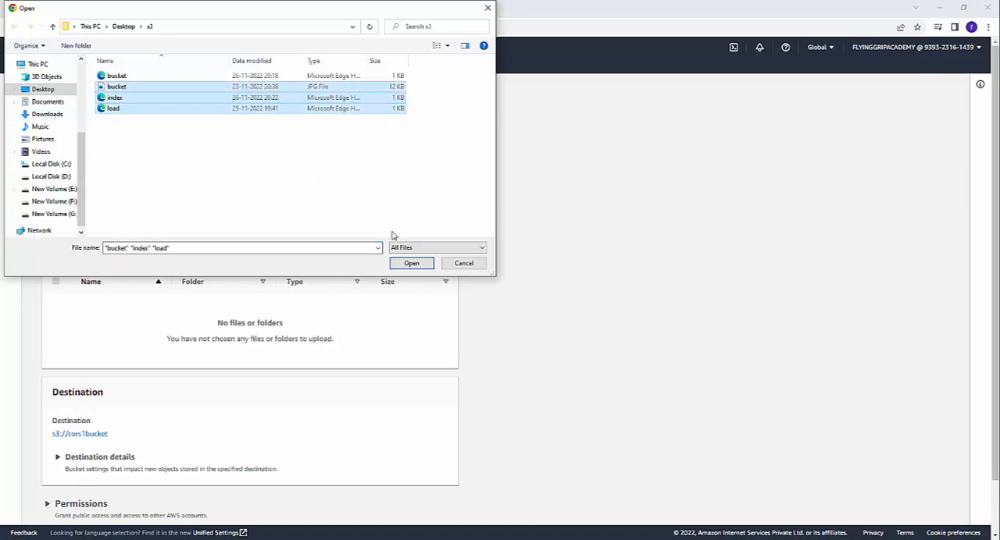
{"action": "left_click", "coordinate": [404, 263]}
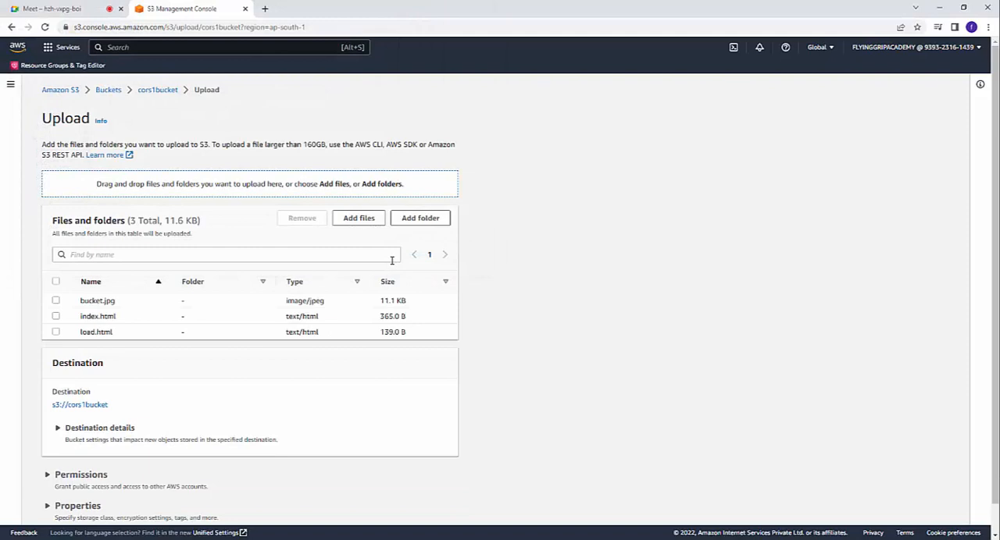
{"action": "scroll", "coordinate": [236, 232], "scroll_direction": "down", "scroll_amount": 1}
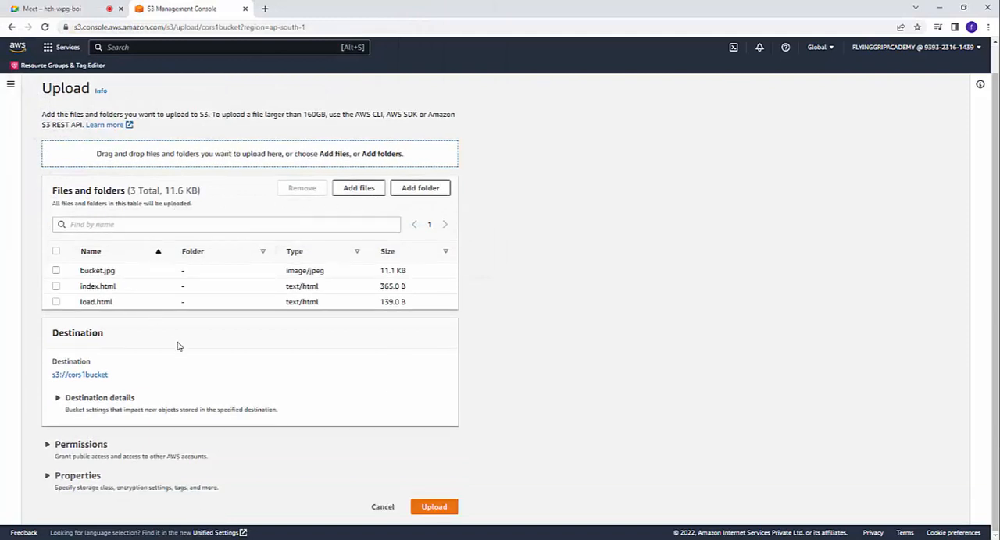
{"action": "left_click", "coordinate": [430, 509]}
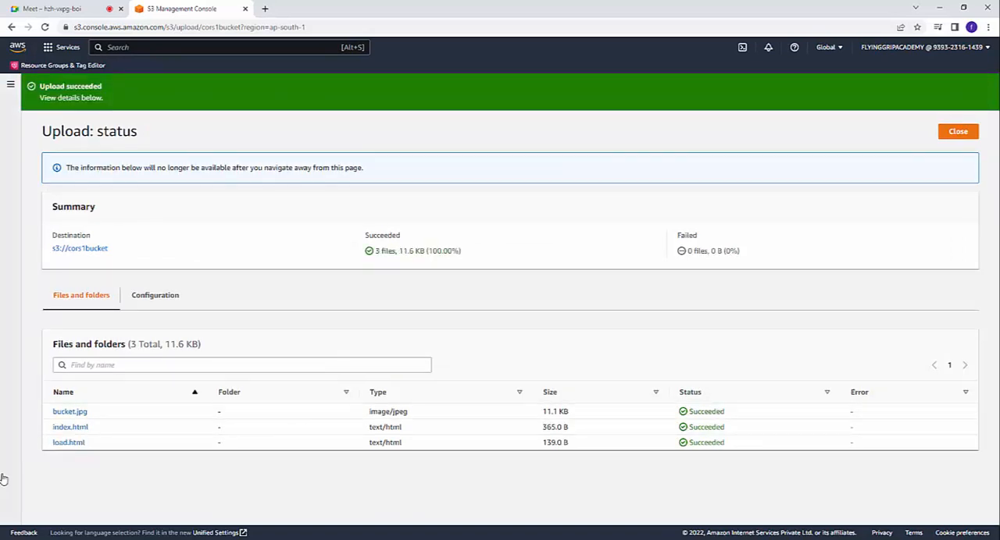
Step: Test the object URL of the uploaded index.html in a new browser tab and view the object's permissions
{"action": "left_click", "coordinate": [59, 434]}
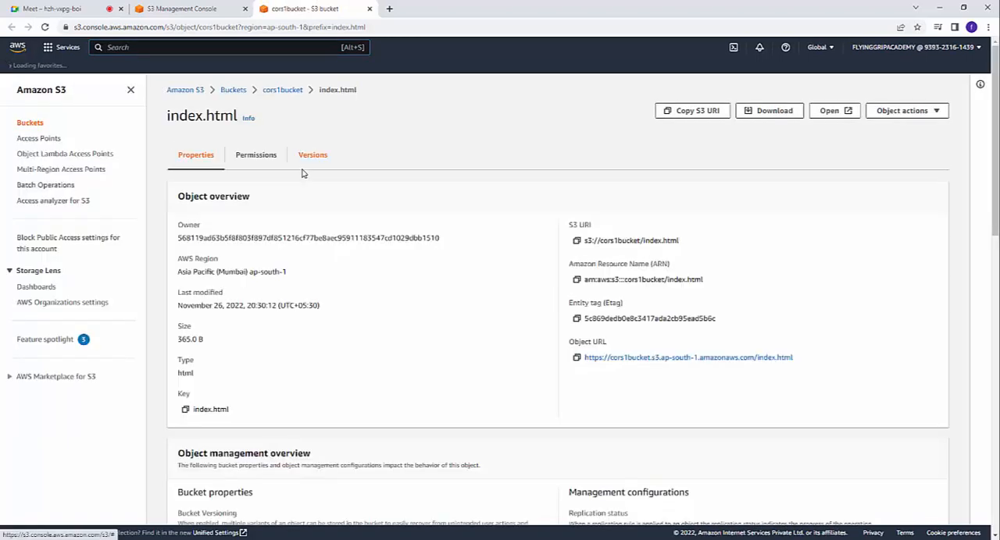
{"action": "right_click", "coordinate": [692, 358]}
{"action": "left_click", "coordinate": [701, 364]}
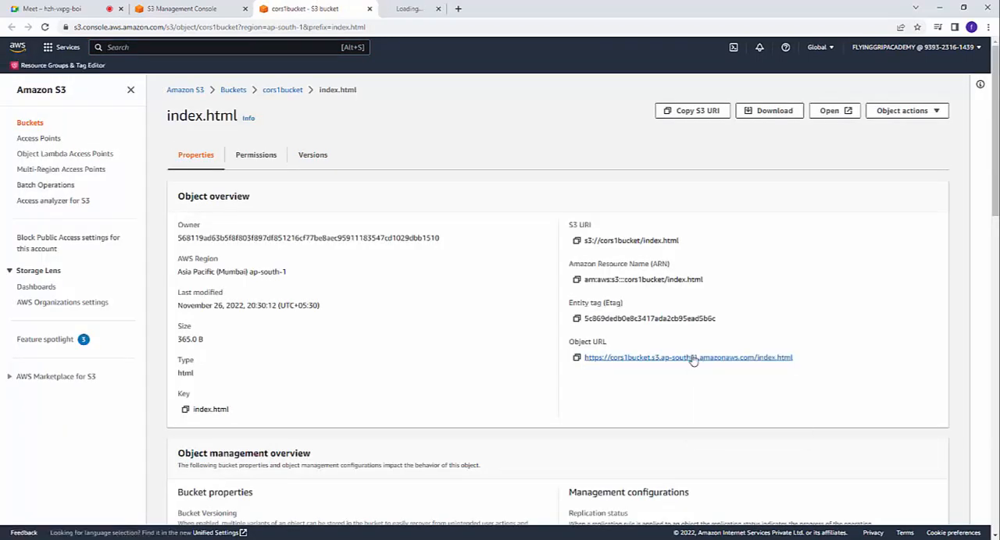
{"action": "left_click", "coordinate": [461, 8]}
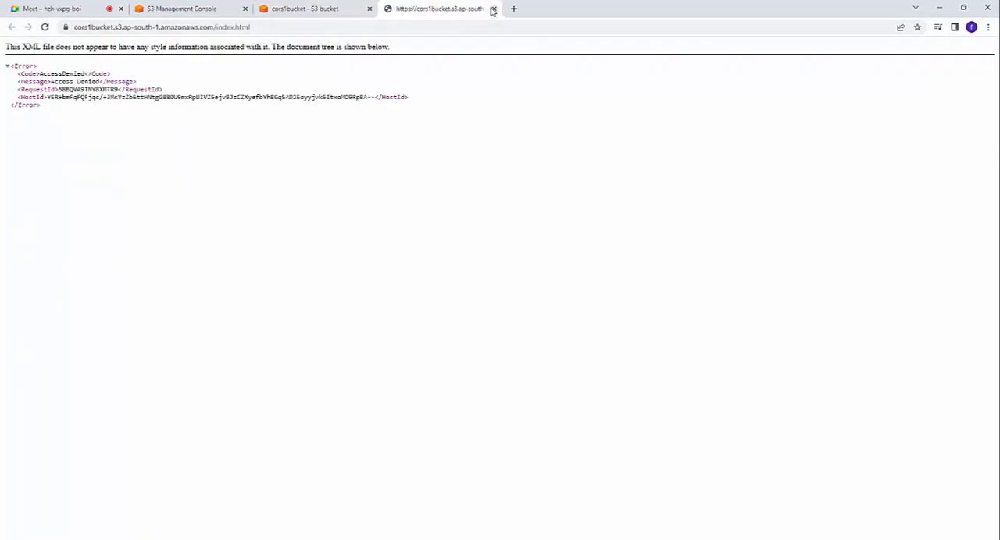
{"action": "left_click", "coordinate": [493, 10]}
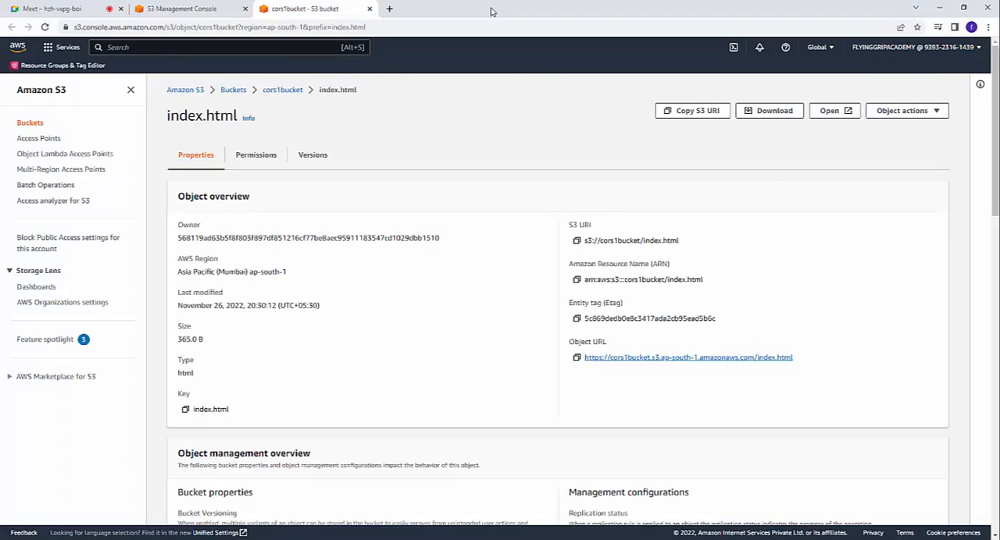
{"action": "left_click", "coordinate": [264, 160]}
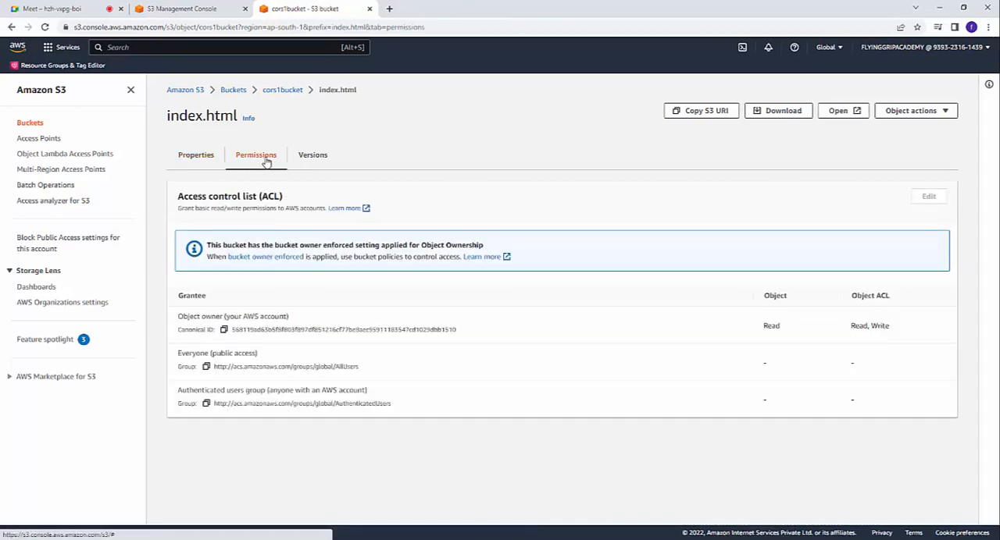
Step: In the permissions of cors1bucket, edit the public access settings and turn off Block all public access
{"action": "left_click", "coordinate": [121, 90]}
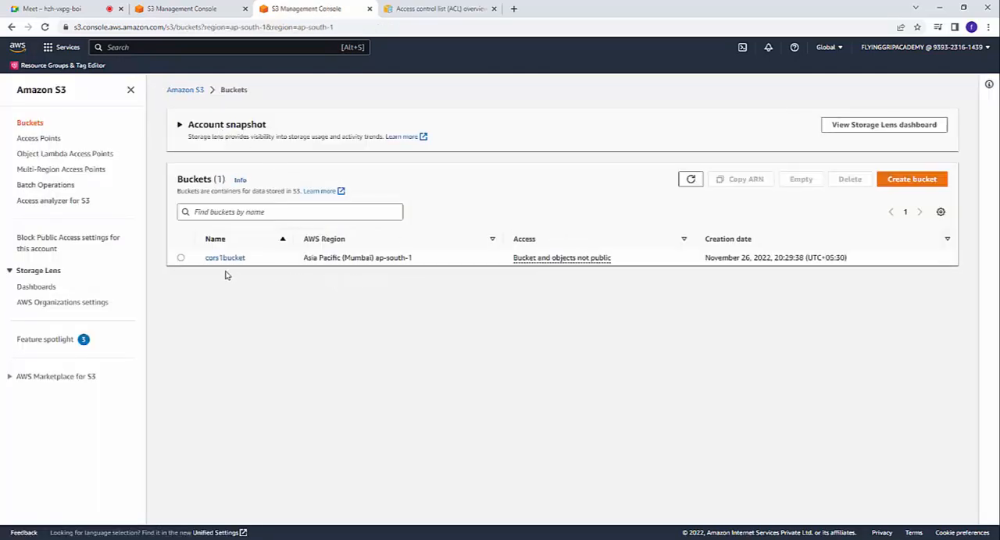
{"action": "left_click", "coordinate": [181, 258]}
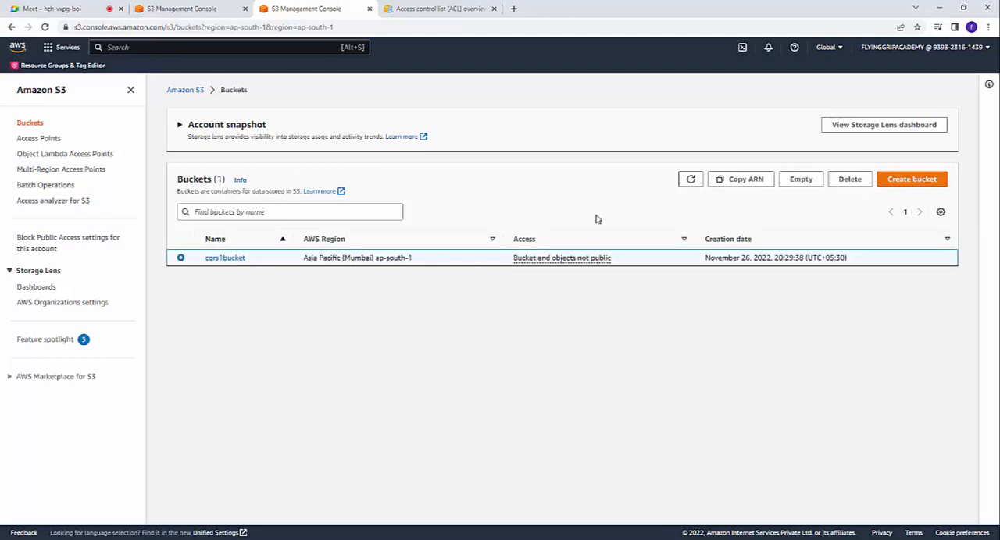
{"action": "left_click", "coordinate": [225, 258]}
{"action": "left_click", "coordinate": [304, 162]}
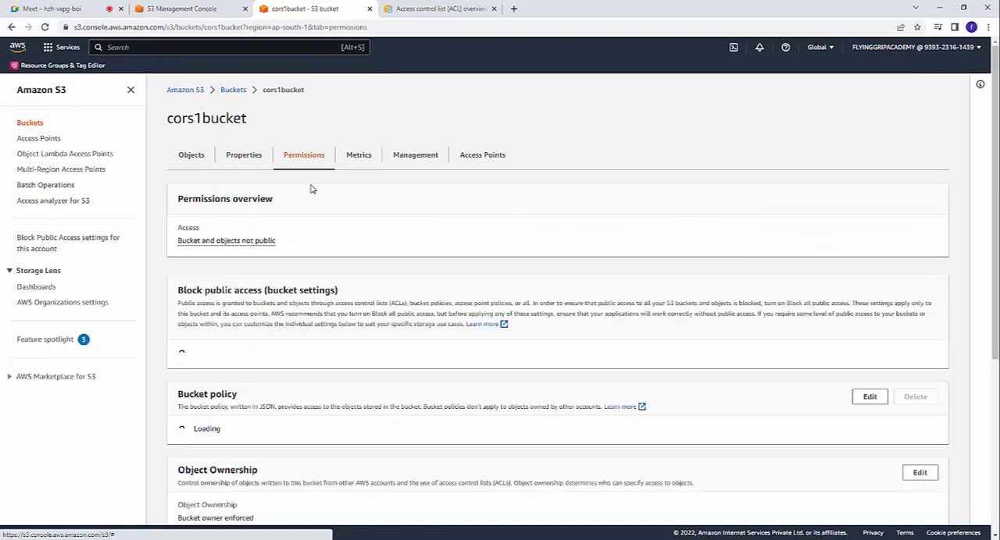
{"action": "scroll", "coordinate": [179, 191], "scroll_direction": "down", "scroll_amount": 2}
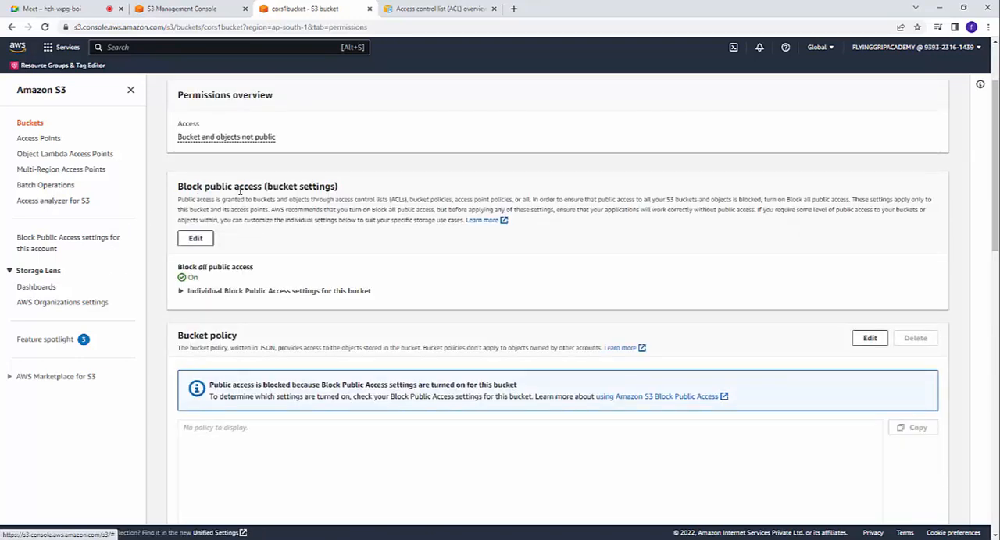
{"action": "left_click", "coordinate": [197, 239]}
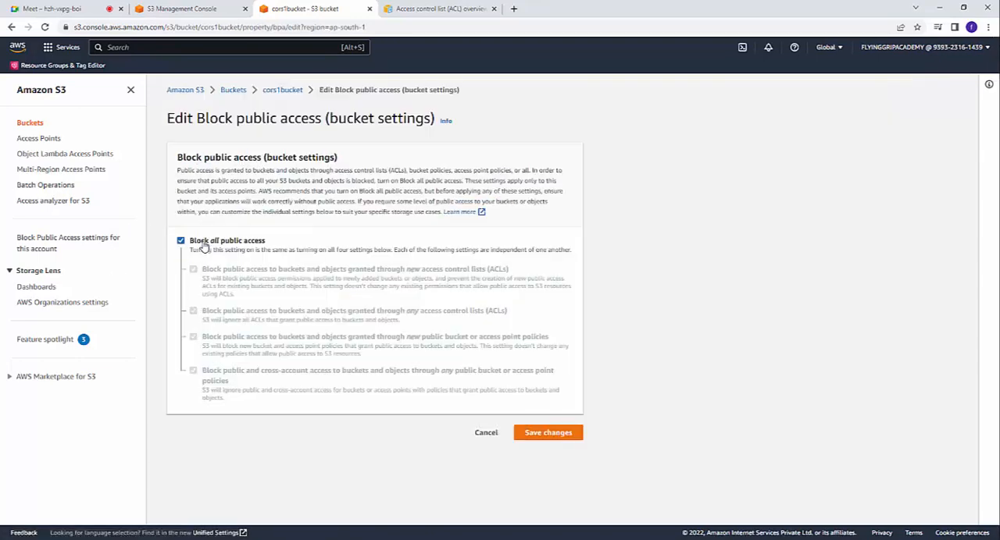
{"action": "left_click", "coordinate": [203, 245]}
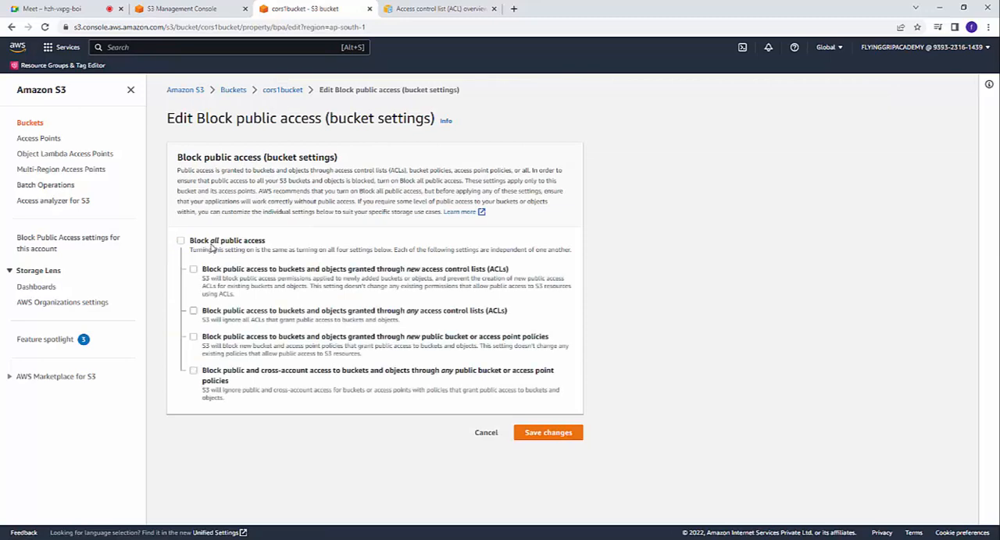
Step: Save the changed public access settings, entering "confirm" to approve the update
{"action": "left_click", "coordinate": [557, 435]}
{"action": "left_click", "coordinate": [471, 329]}
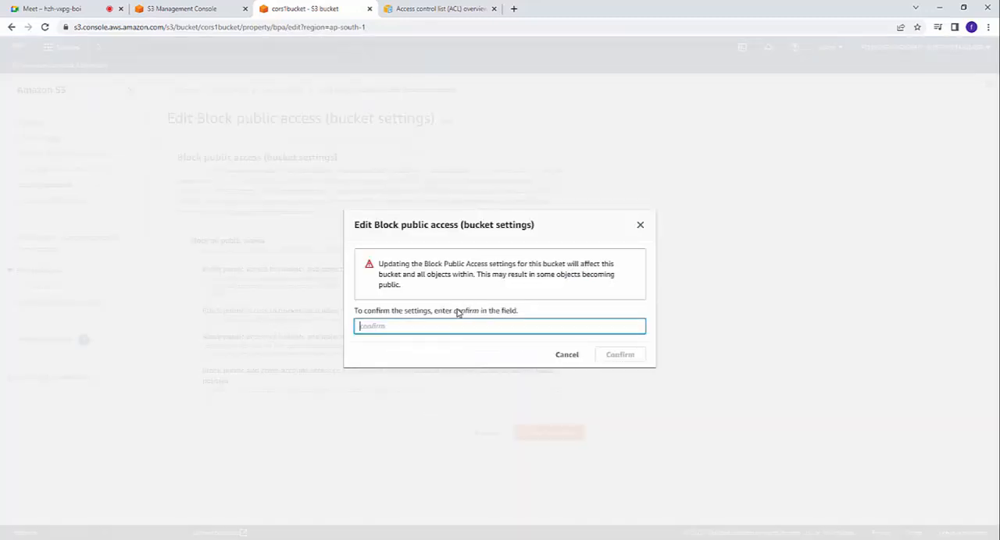
{"action": "left_click_drag", "start_coordinate": [455, 313], "coordinate": [475, 317]}
{"action": "right_click", "coordinate": [475, 316]}
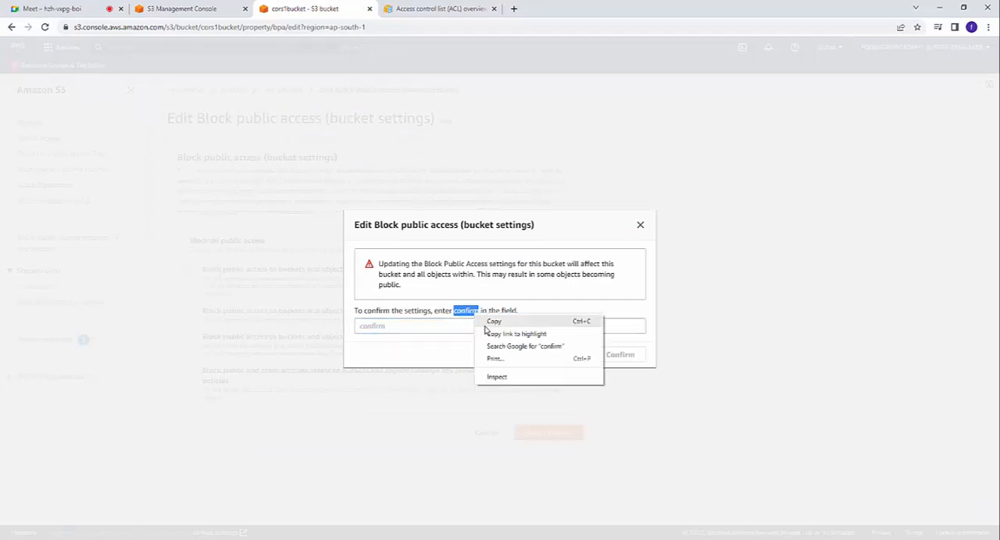
{"action": "left_click", "coordinate": [486, 320]}
{"action": "left_click", "coordinate": [471, 326]}
{"action": "right_click", "coordinate": [470, 326]}
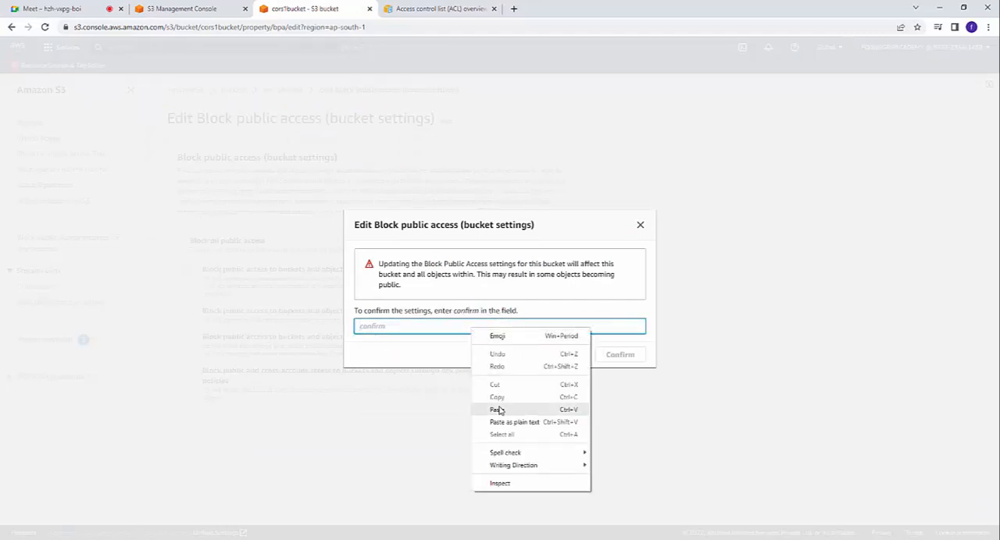
{"action": "left_click", "coordinate": [496, 410]}
{"action": "left_click", "coordinate": [616, 354]}
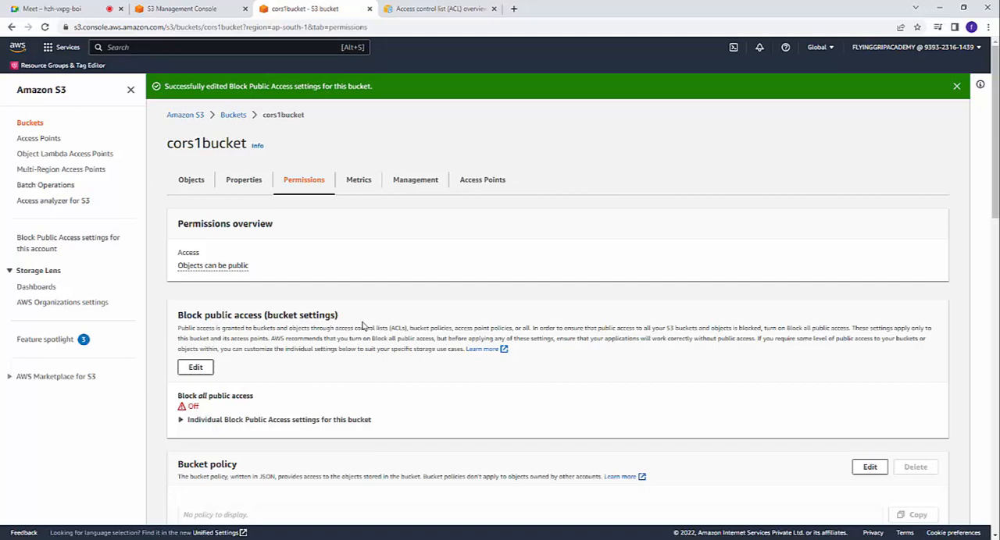
Step: Look through the remaining permissions of cors1bucket and open its bucket policy for editing
{"action": "scroll", "coordinate": [362, 326], "scroll_direction": "down", "scroll_amount": 1}
{"action": "scroll", "coordinate": [362, 326], "scroll_direction": "down", "scroll_amount": 3}
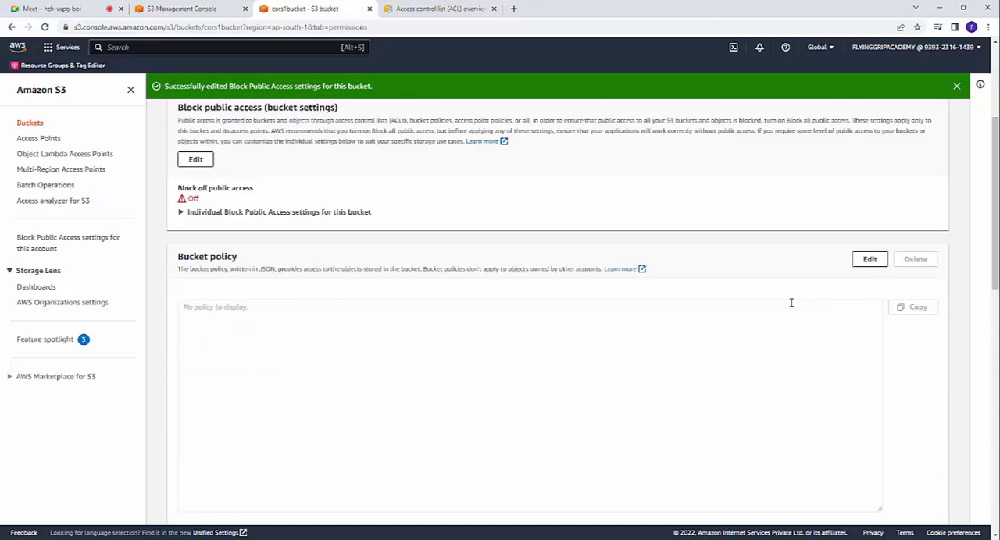
{"action": "scroll", "coordinate": [633, 364], "scroll_direction": "down", "scroll_amount": 5}
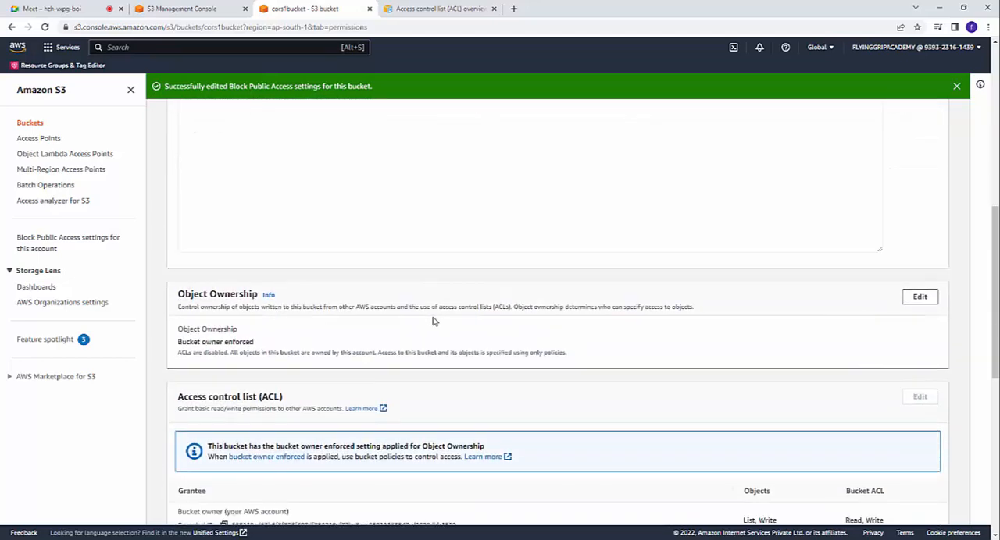
{"action": "scroll", "coordinate": [435, 321], "scroll_direction": "down", "scroll_amount": 4}
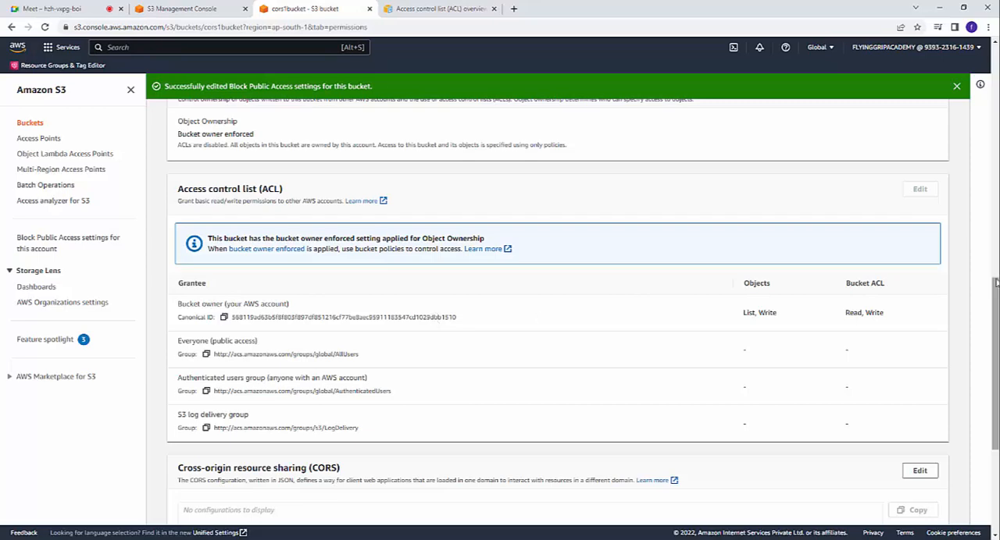
{"action": "left_click_drag", "start_coordinate": [995, 406], "coordinate": [989, 281]}
{"action": "left_click", "coordinate": [870, 156]}
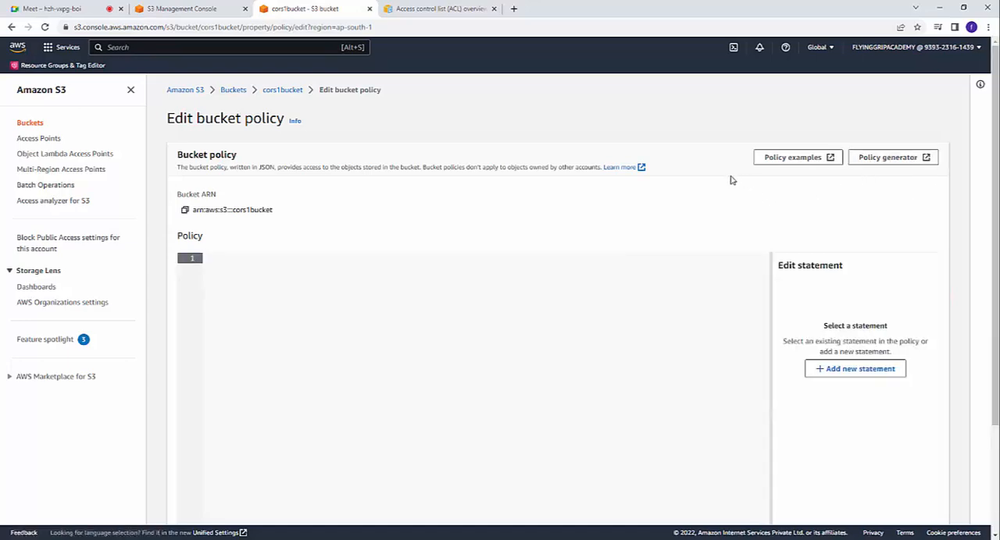
Step: Open the AWS Policy Generator from the bucket policy editor and choose S3 Bucket Policy as the policy type
{"action": "left_click", "coordinate": [885, 161]}
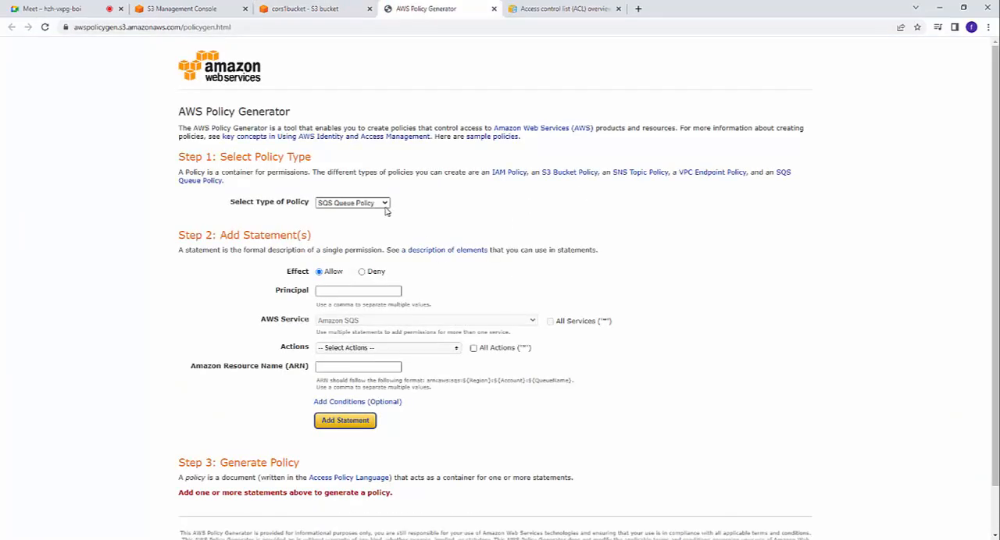
{"action": "left_click", "coordinate": [384, 205]}
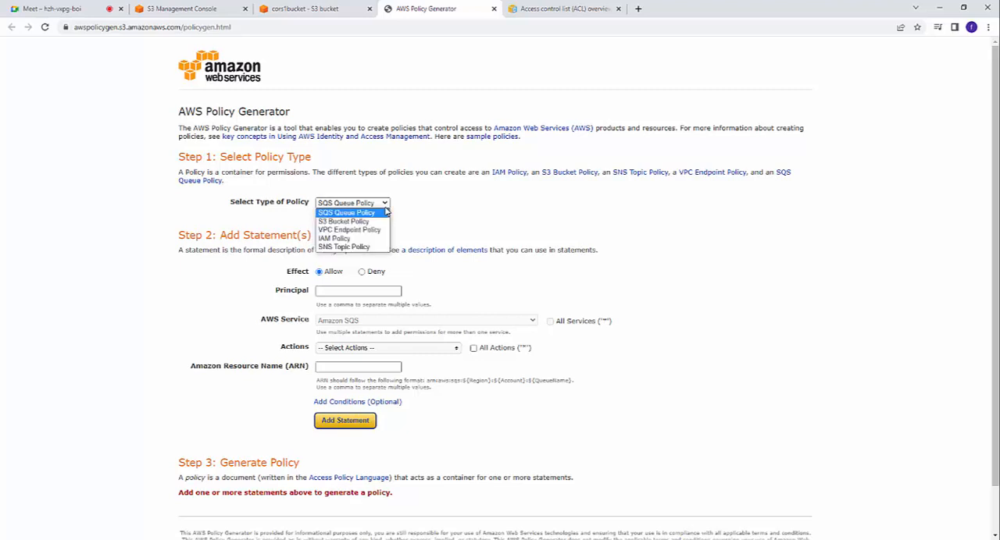
{"action": "left_click", "coordinate": [373, 225]}
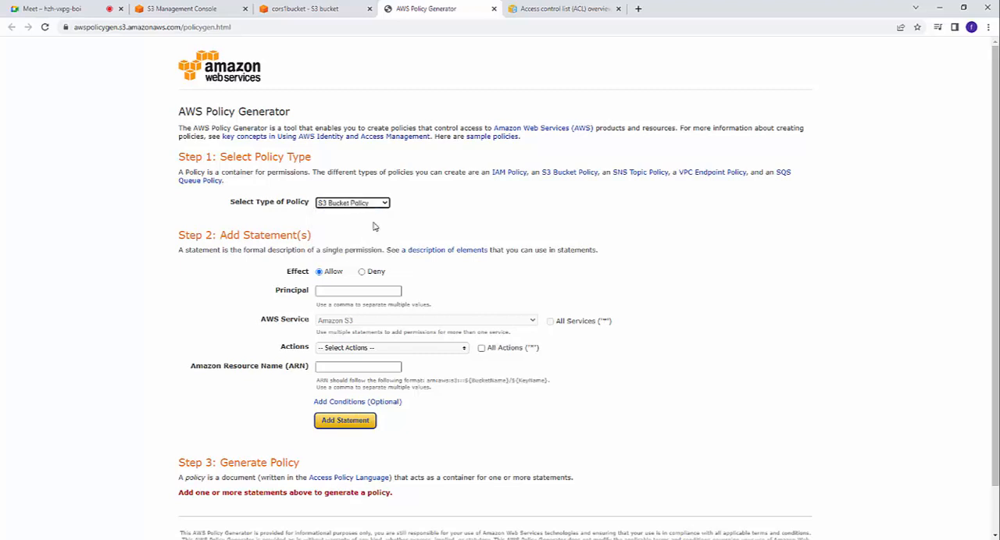
Step: Set the statement's principal to * and select the GetObject action
{"action": "left_click", "coordinate": [332, 288]}
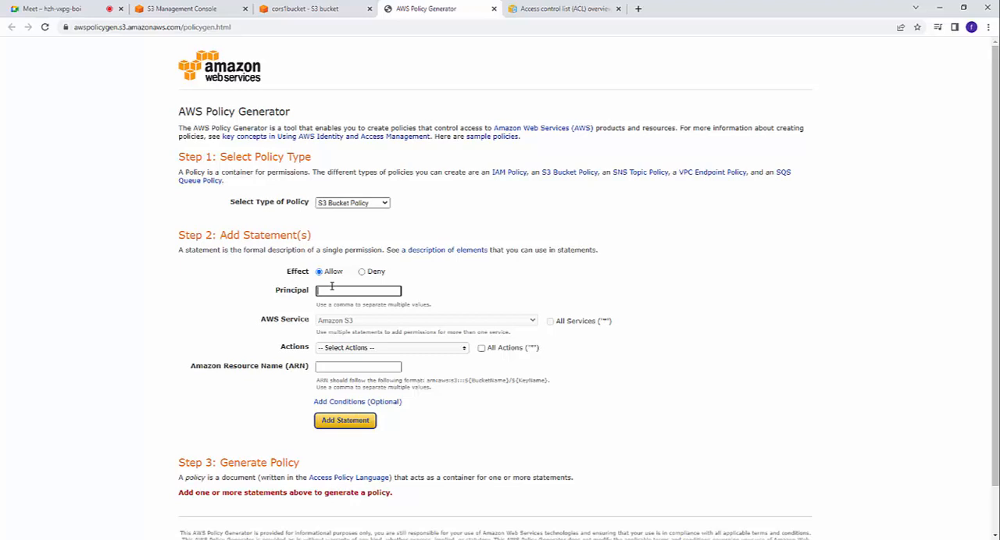
{"action": "type", "text": "*"}
{"action": "key", "text": "Return"}
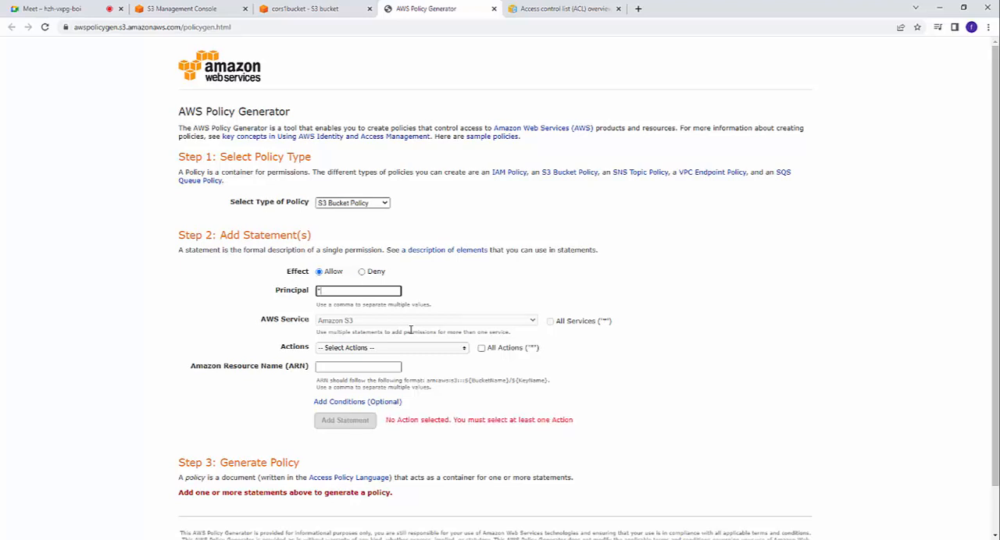
{"action": "left_click", "coordinate": [437, 325]}
{"action": "left_click", "coordinate": [439, 349]}
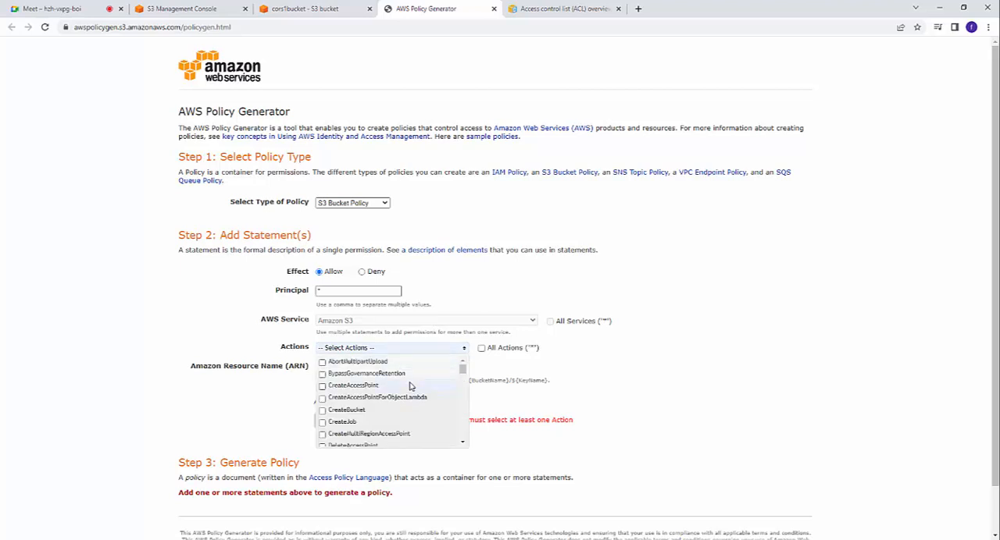
{"action": "scroll", "coordinate": [410, 386], "scroll_direction": "down", "scroll_amount": 7}
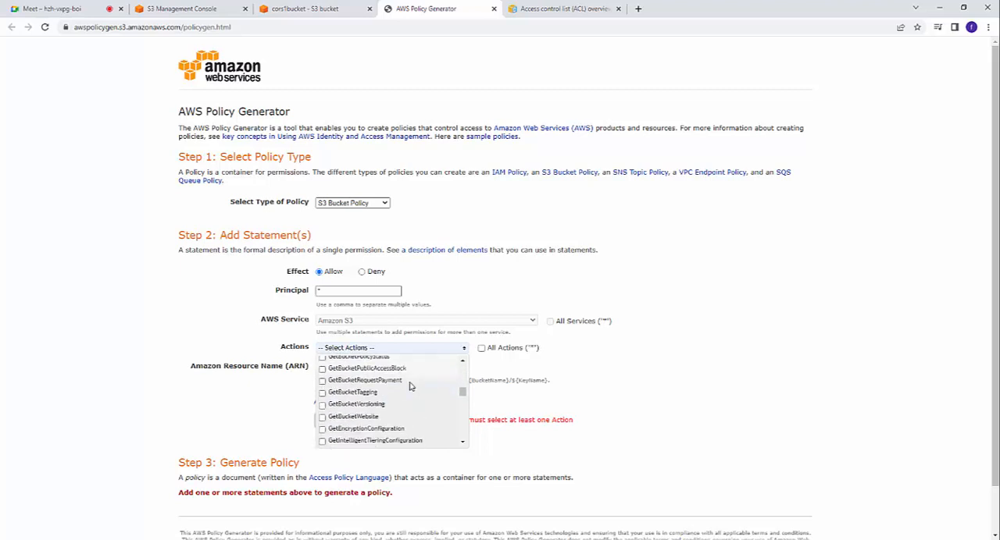
{"action": "scroll", "coordinate": [410, 387], "scroll_direction": "down", "scroll_amount": 3}
{"action": "left_click", "coordinate": [331, 384]}
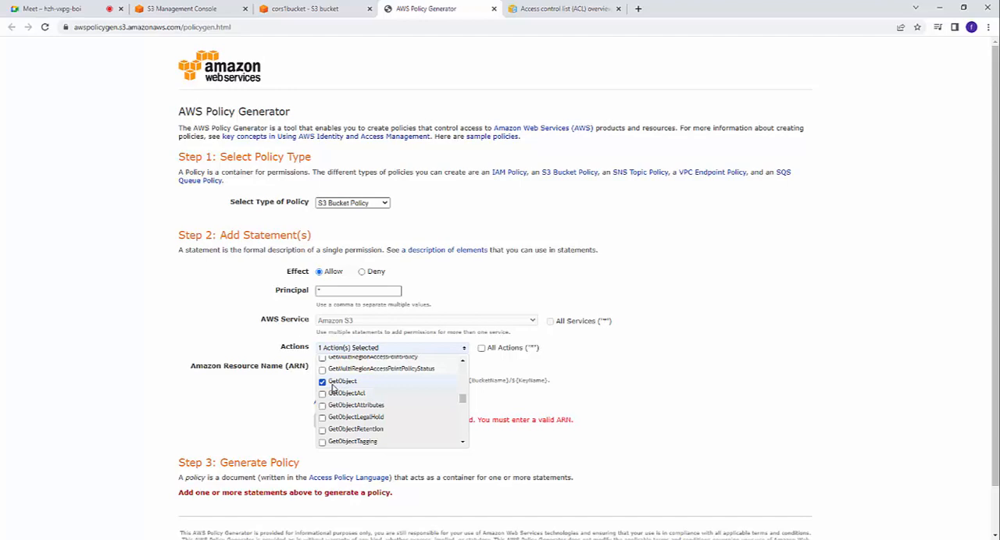
Step: Copy the Amazon Resource Name (ARN) of cors1bucket from the bucket's properties in the S3 console
{"action": "left_click", "coordinate": [346, 372]}
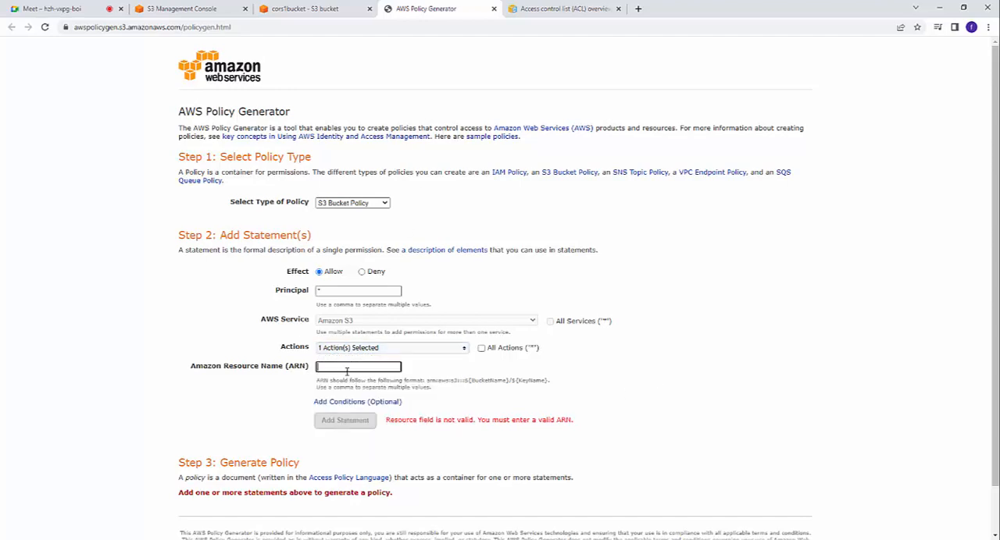
{"action": "left_click", "coordinate": [317, 8]}
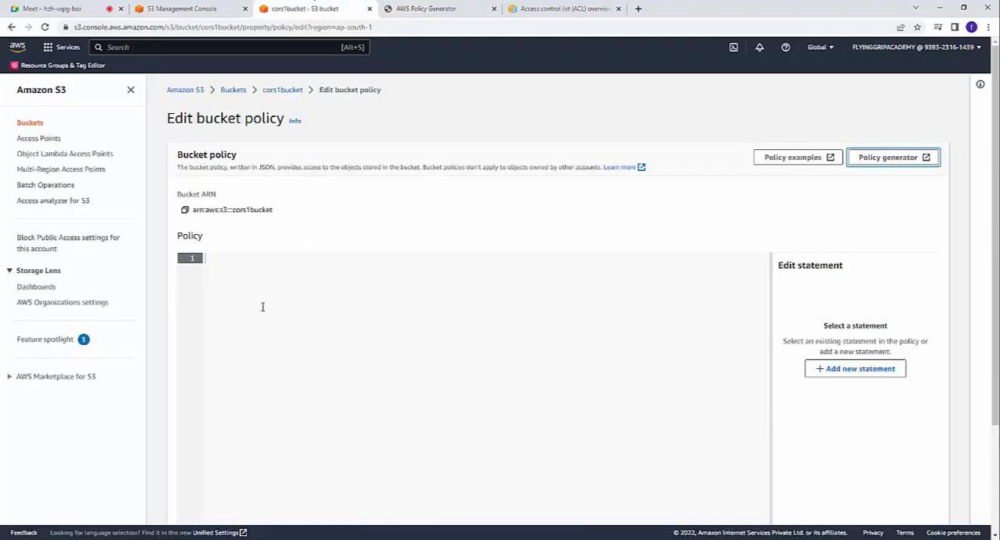
{"action": "left_click", "coordinate": [280, 90]}
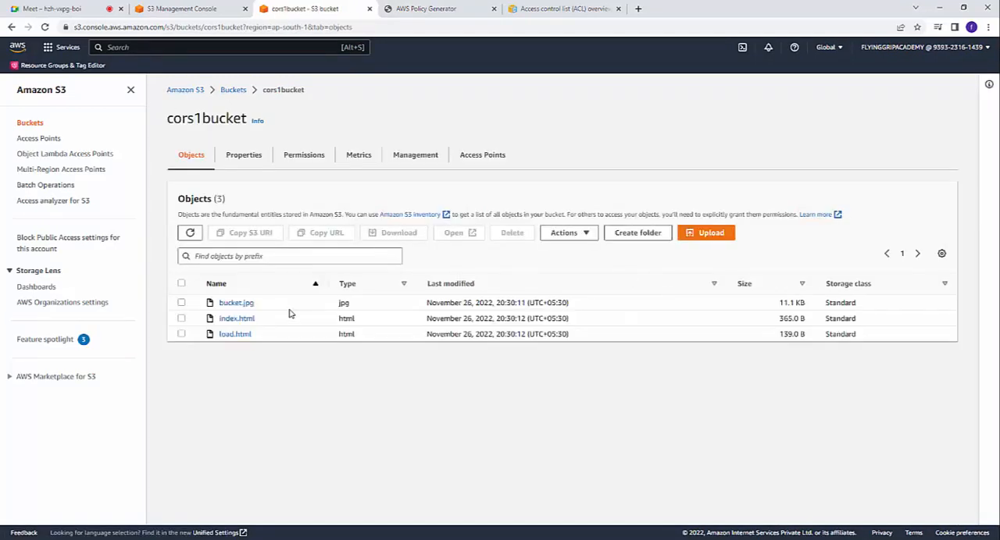
{"action": "left_click", "coordinate": [304, 156]}
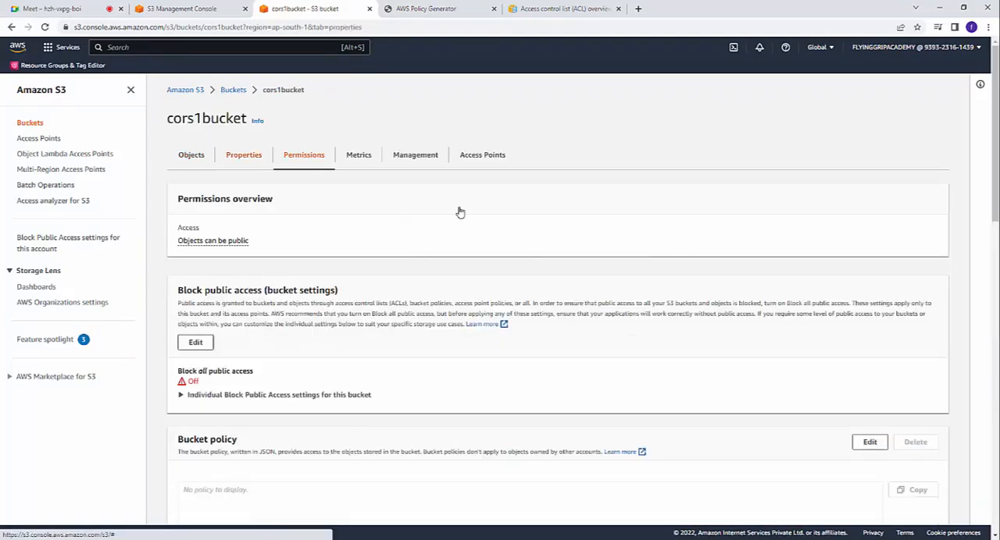
{"action": "scroll", "coordinate": [460, 212], "scroll_direction": "down", "scroll_amount": 1}
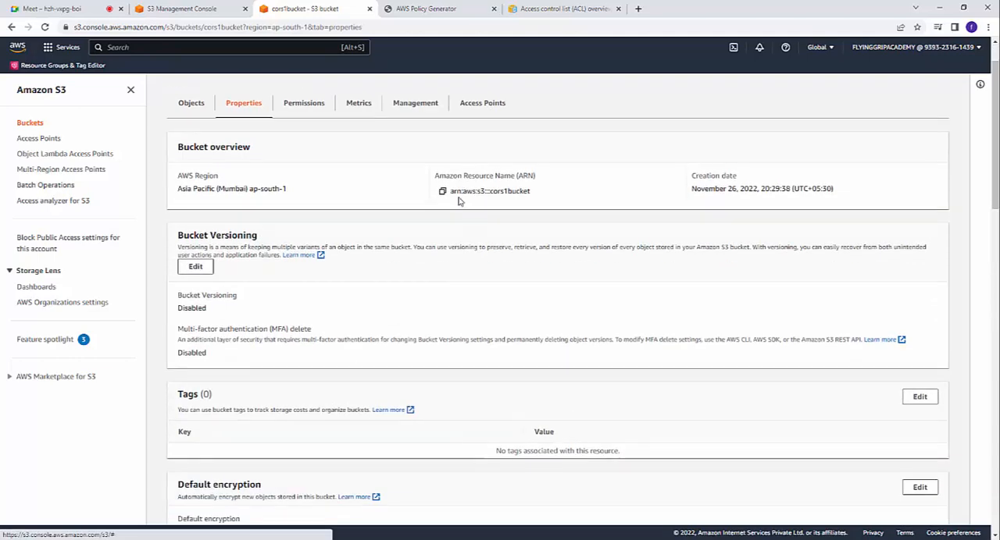
{"action": "left_click_drag", "start_coordinate": [434, 179], "coordinate": [547, 192]}
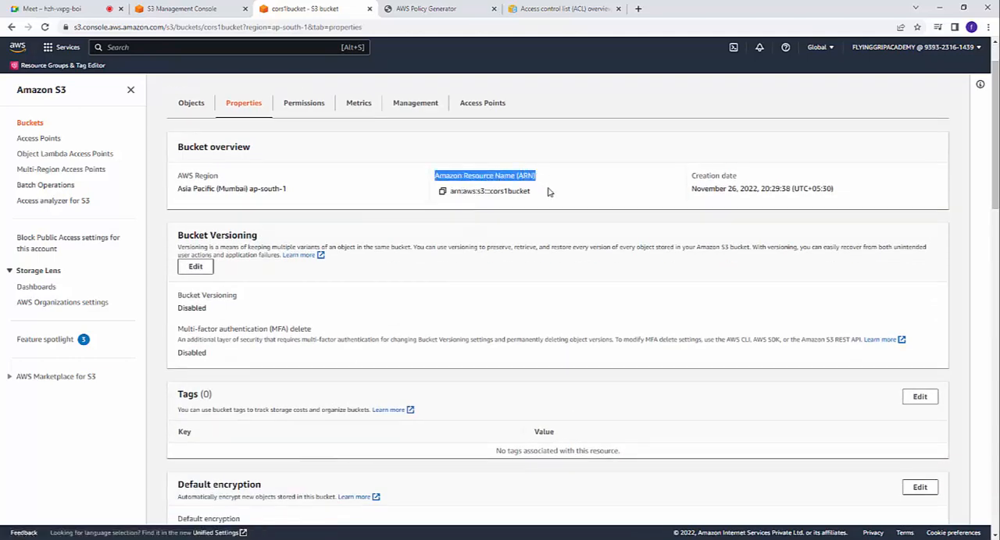
{"action": "left_click", "coordinate": [576, 210]}
{"action": "left_click", "coordinate": [442, 192]}
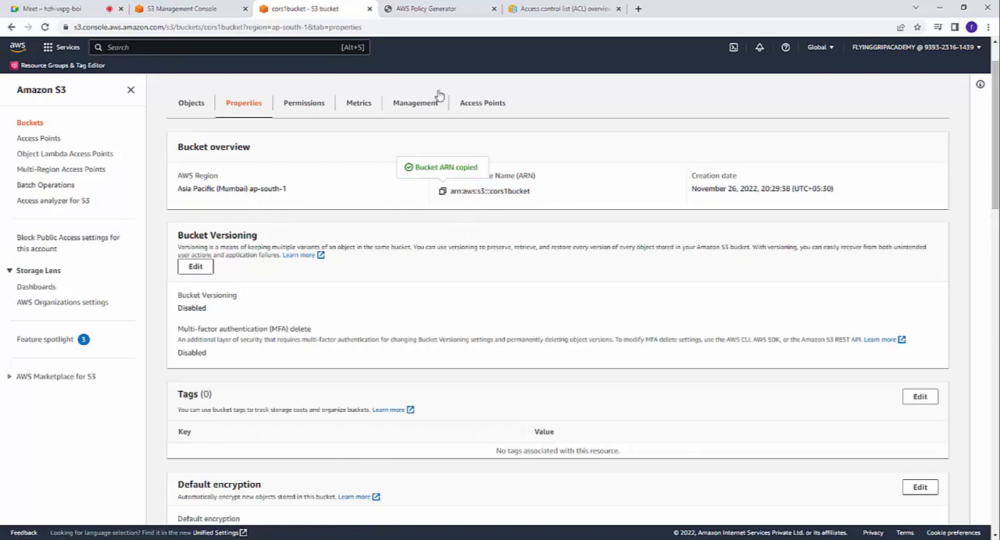
Step: Back in the policy generator, paste the bucket ARN as the resource and append /* to give arn:aws:s3:::cors1bucket/*
{"action": "left_click", "coordinate": [426, 9]}
{"action": "right_click", "coordinate": [357, 366]}
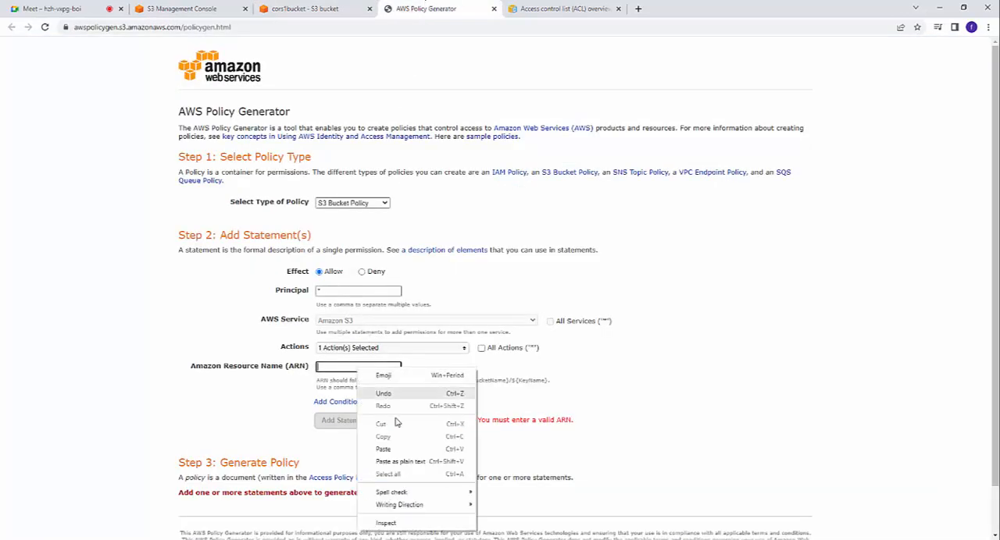
{"action": "left_click", "coordinate": [420, 423]}
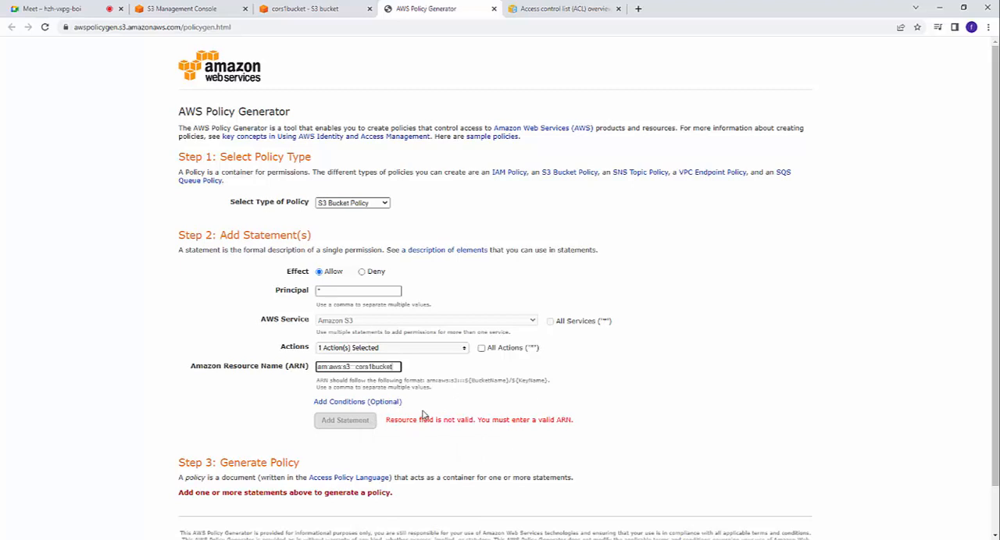
{"action": "type", "text": "/*"}
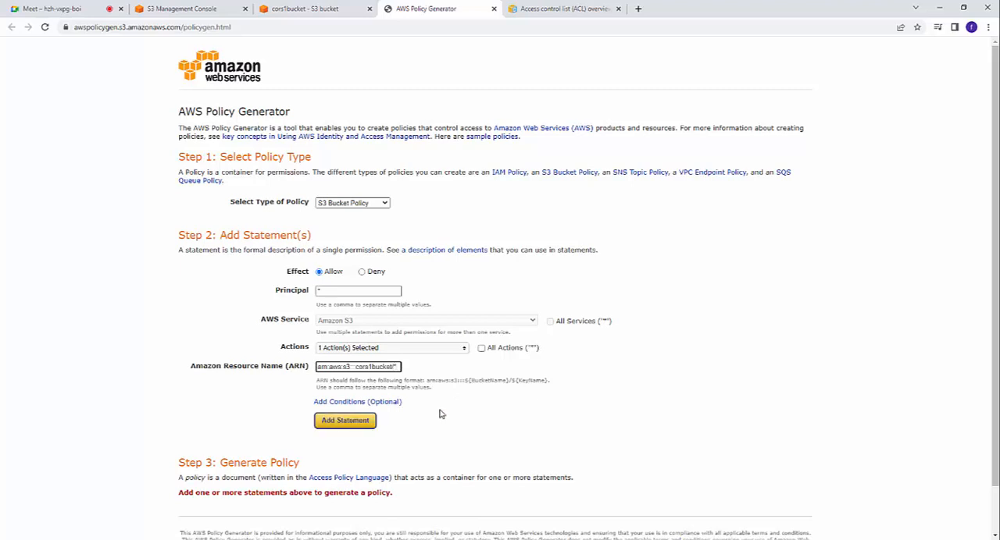
{"action": "left_click", "coordinate": [706, 399]}
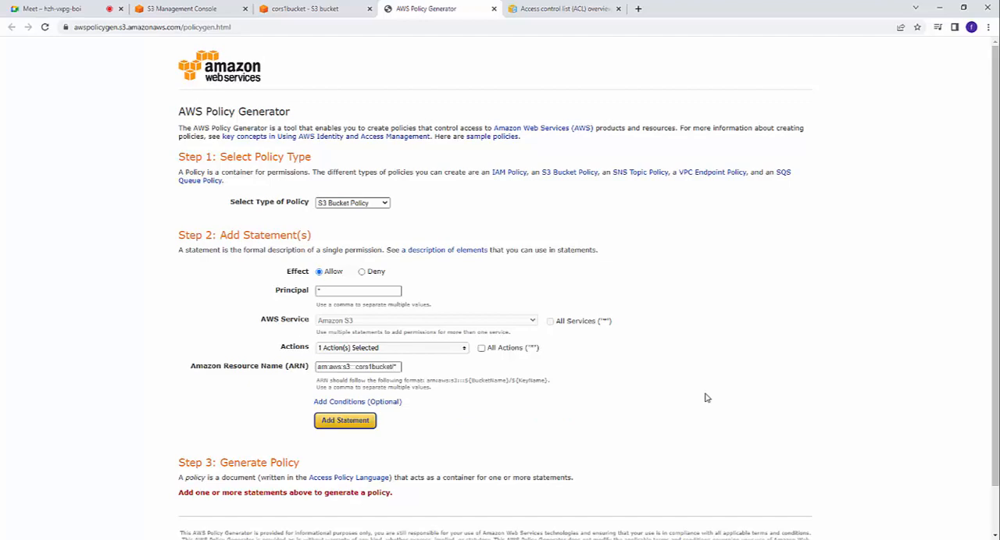
Step: Add the completed statement and generate the policy document
{"action": "scroll", "coordinate": [707, 398], "scroll_direction": "down", "scroll_amount": 1}
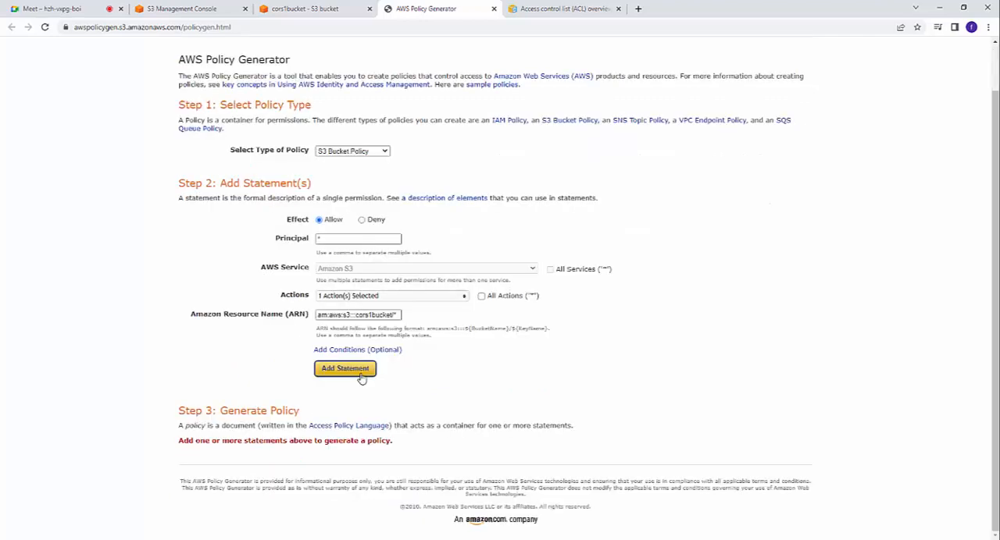
{"action": "left_click", "coordinate": [344, 368]}
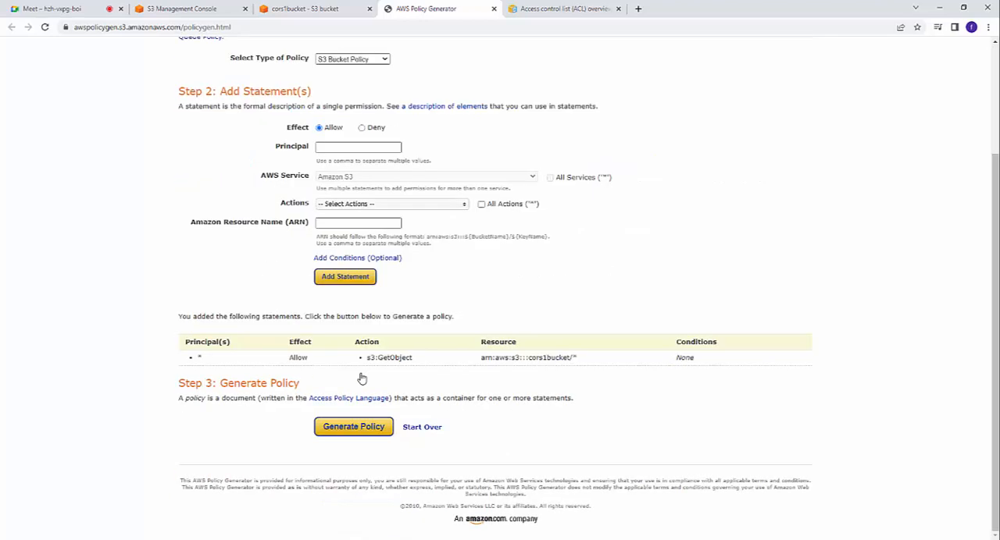
{"action": "left_click", "coordinate": [353, 427]}
Step: Copy the entire generated policy JSON
{"action": "left_click_drag", "start_coordinate": [345, 341], "coordinate": [261, 187]}
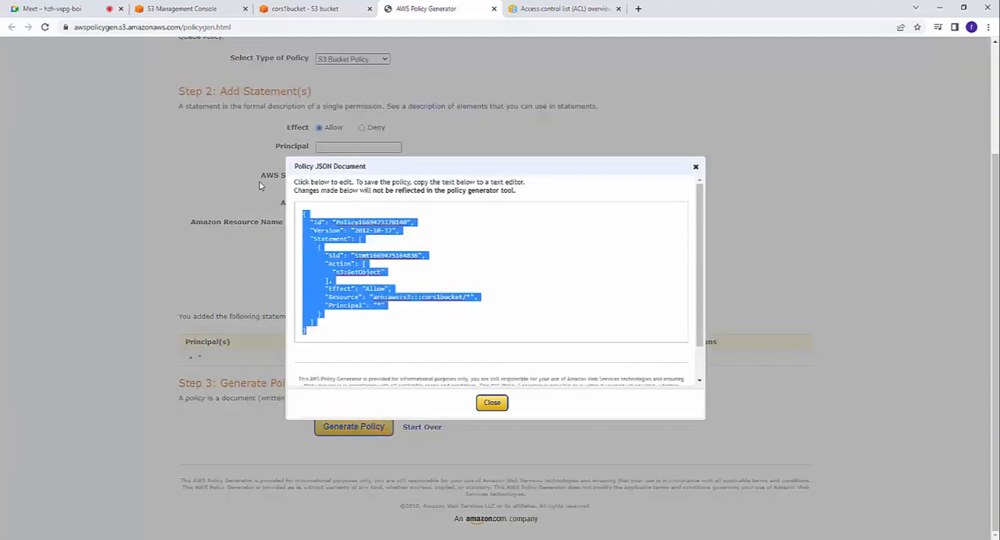
{"action": "right_click", "coordinate": [325, 248]}
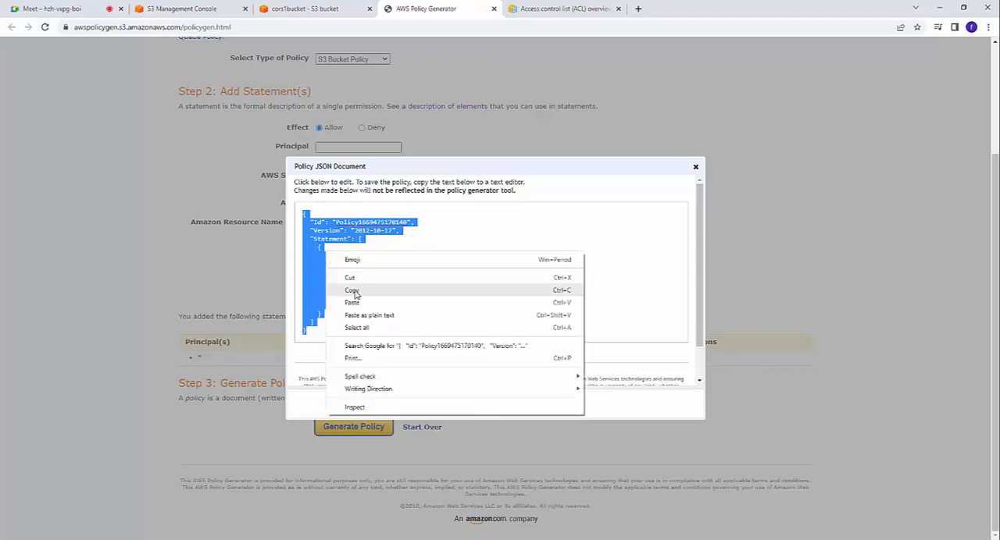
{"action": "left_click", "coordinate": [366, 291]}
Step: Return to the permissions of cors1bucket, paste the copied JSON as its bucket policy and save the changes
{"action": "left_click", "coordinate": [289, 9]}
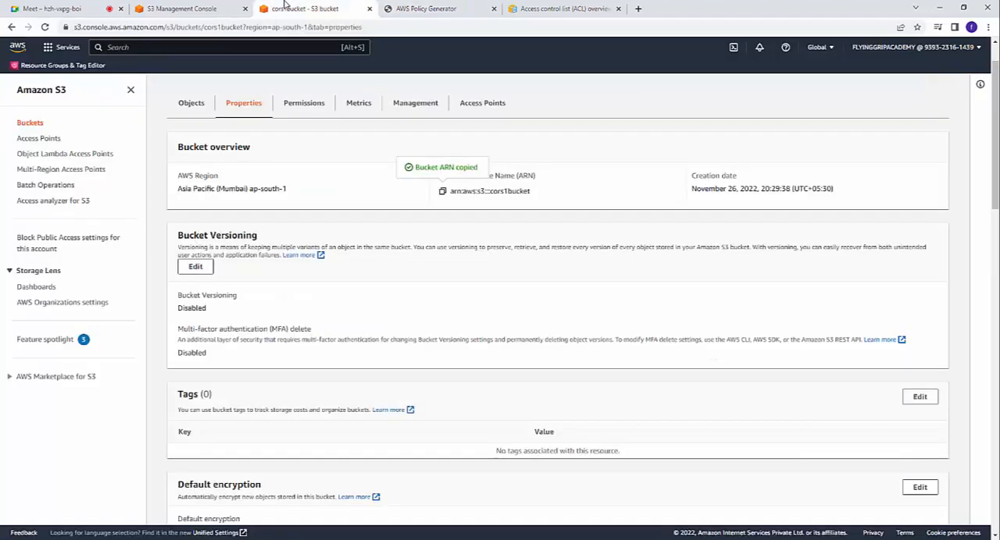
{"action": "scroll", "coordinate": [336, 256], "scroll_direction": "up", "scroll_amount": 1}
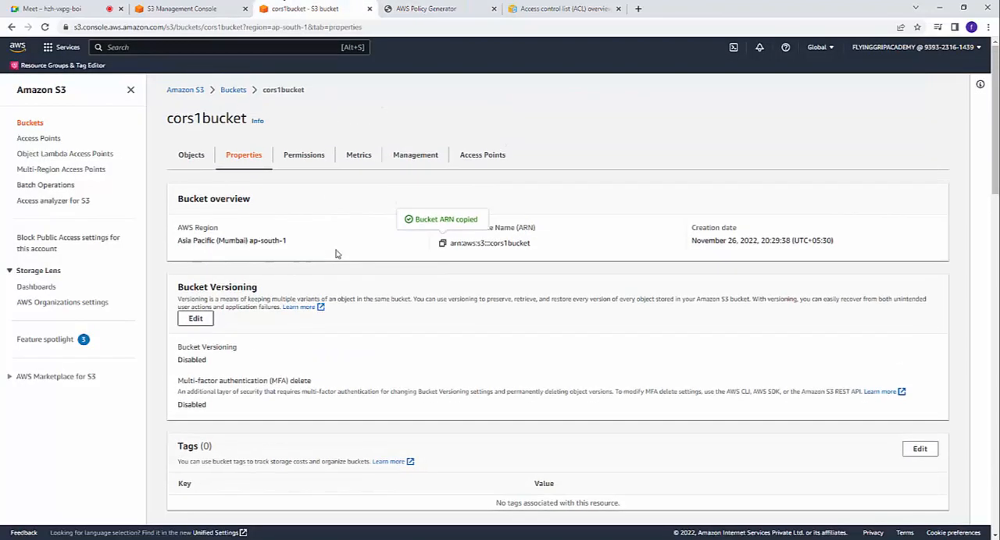
{"action": "left_click", "coordinate": [303, 156]}
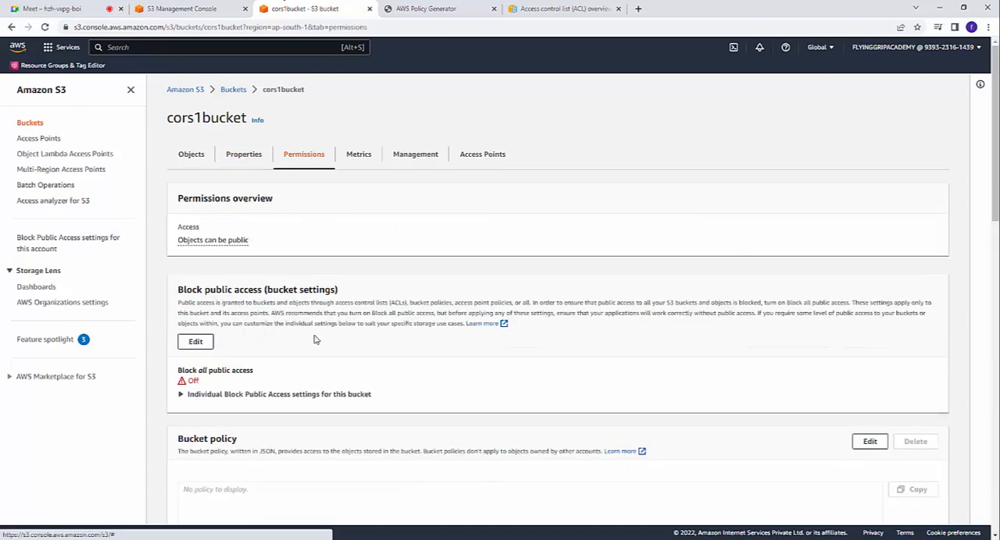
{"action": "scroll", "coordinate": [314, 342], "scroll_direction": "down", "scroll_amount": 4}
{"action": "left_click", "coordinate": [865, 238]}
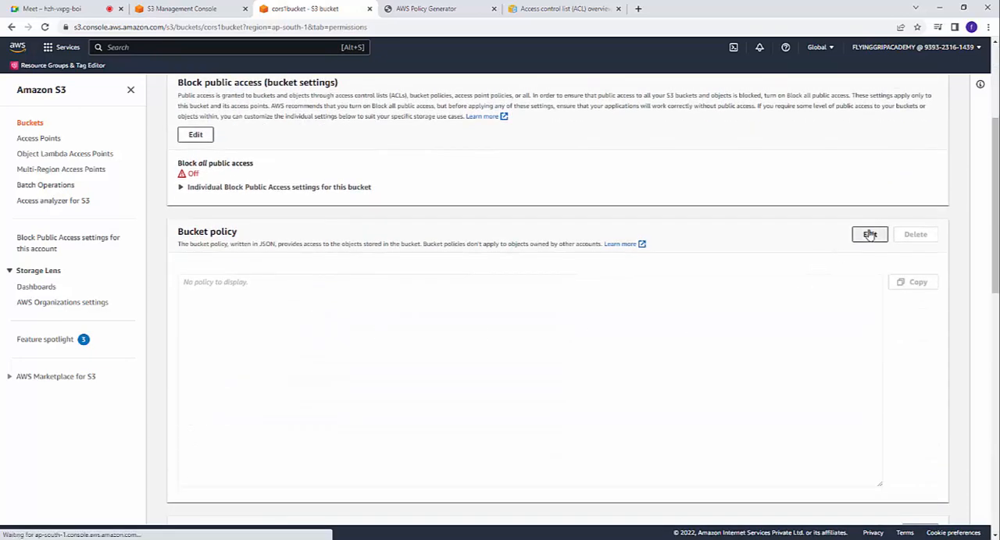
{"action": "right_click", "coordinate": [328, 269]}
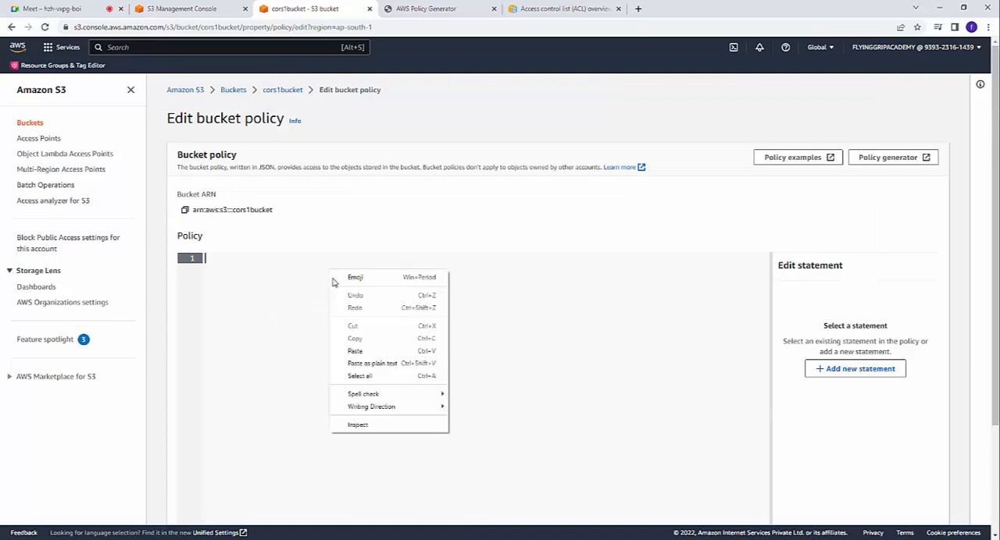
{"action": "left_click", "coordinate": [377, 355]}
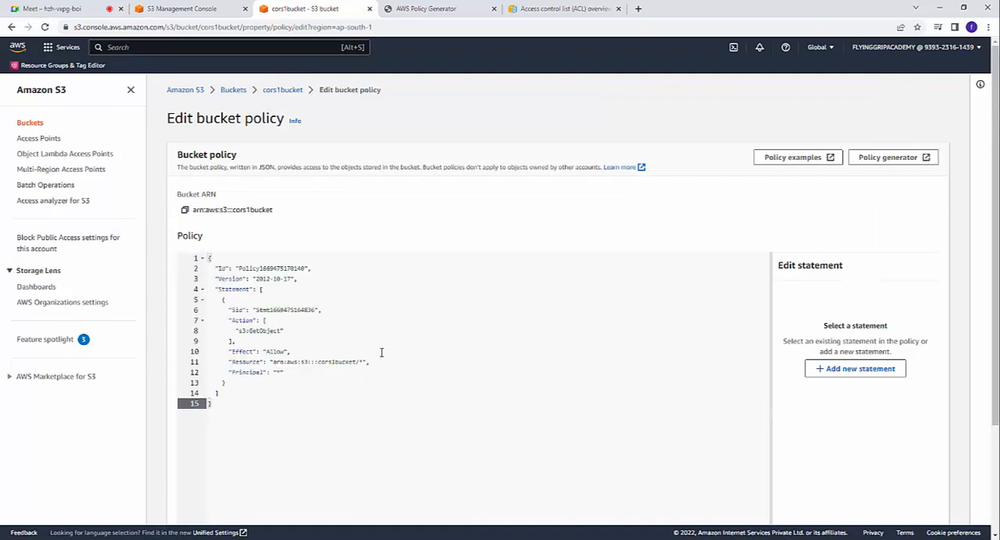
{"action": "scroll", "coordinate": [841, 208], "scroll_direction": "down", "scroll_amount": 3}
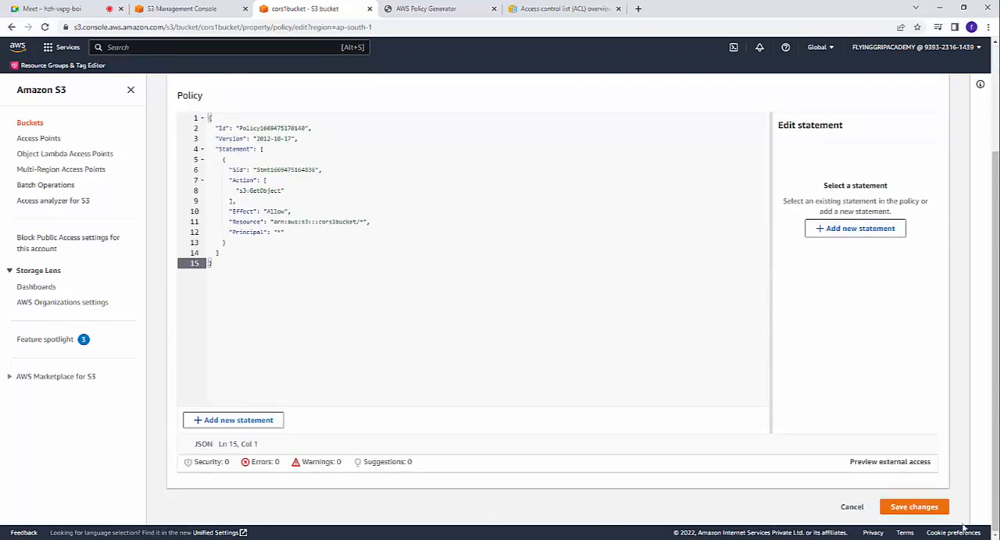
{"action": "left_click", "coordinate": [912, 507]}
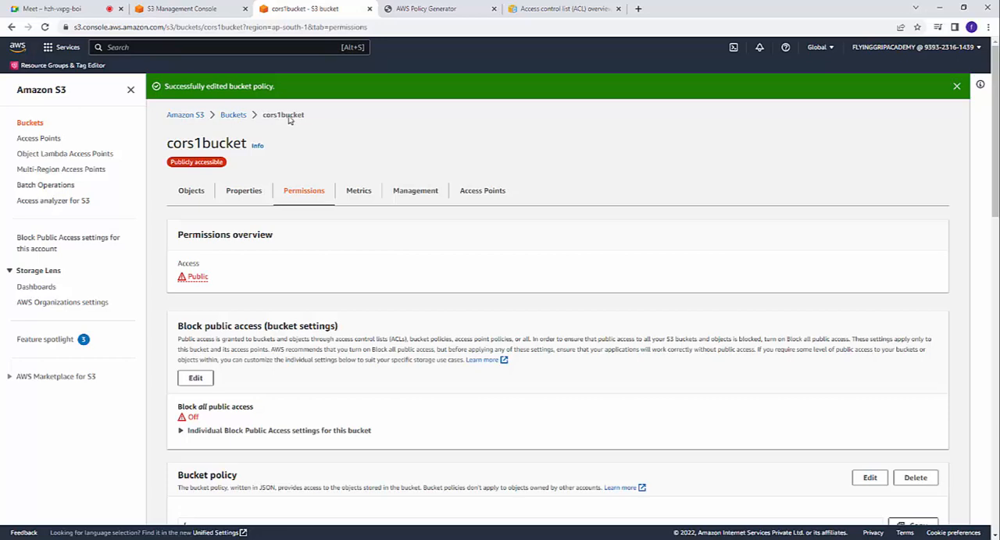
Step: Reopen cors1bucket from the buckets list and open the details of index.html in a new browser tab
{"action": "left_click", "coordinate": [232, 117]}
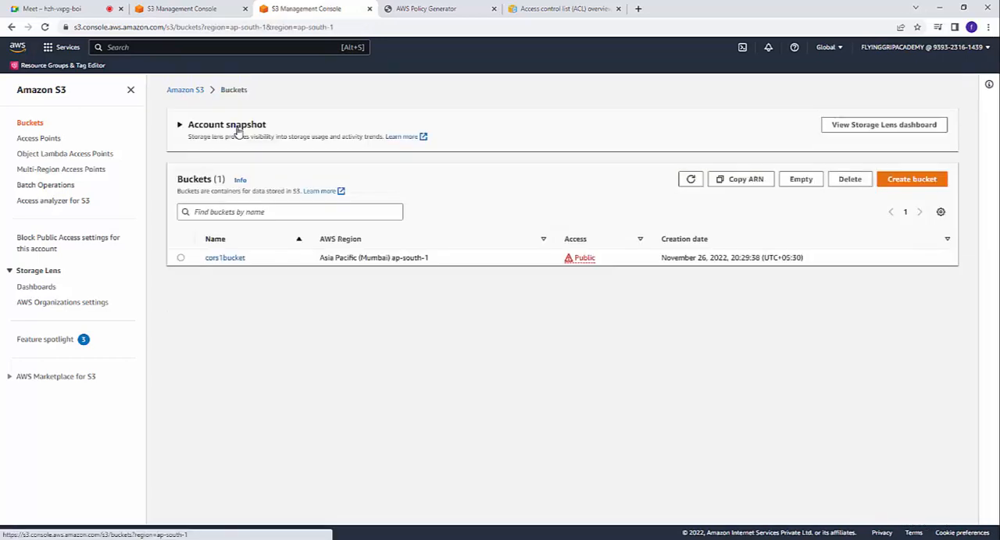
{"action": "left_click", "coordinate": [224, 258]}
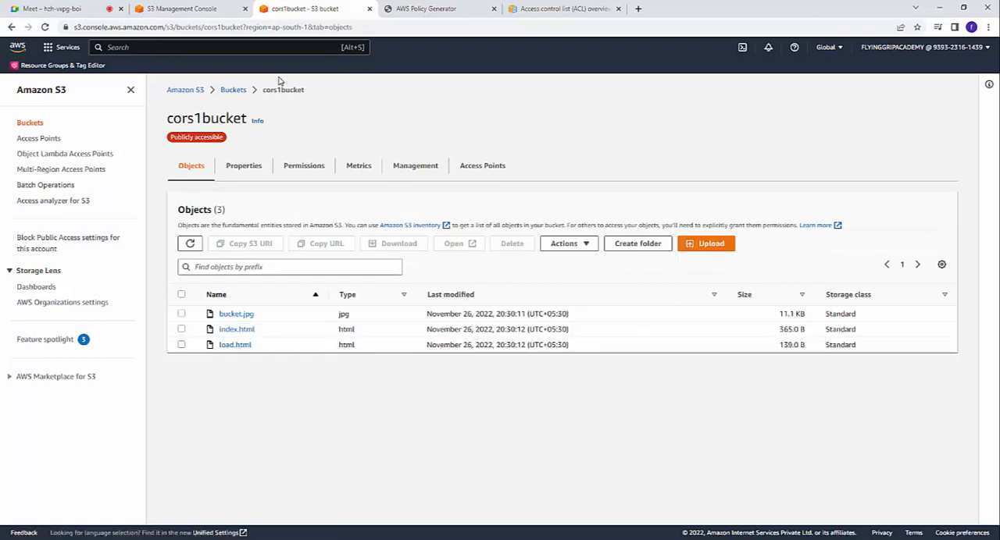
{"action": "right_click", "coordinate": [243, 334]}
{"action": "left_click", "coordinate": [280, 340]}
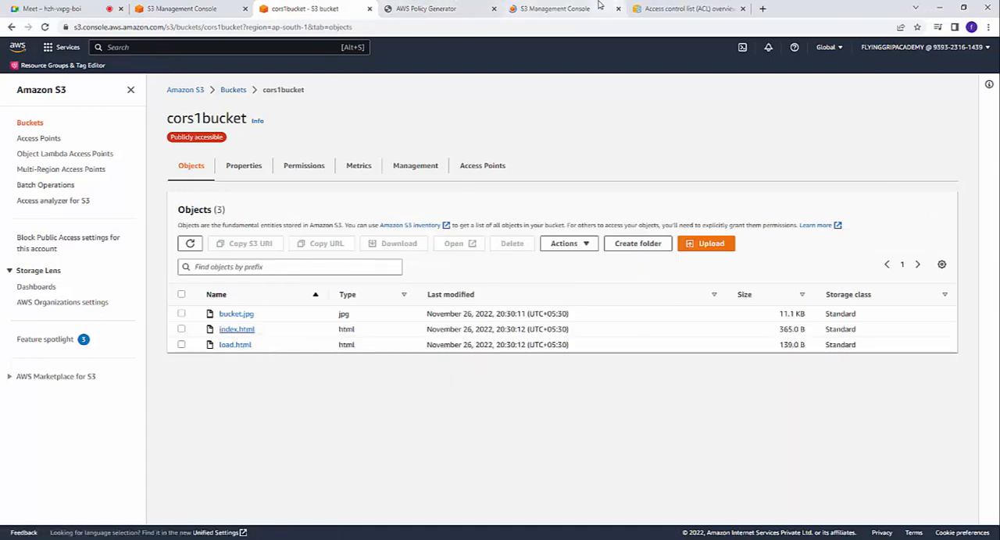
{"action": "left_click", "coordinate": [554, 8]}
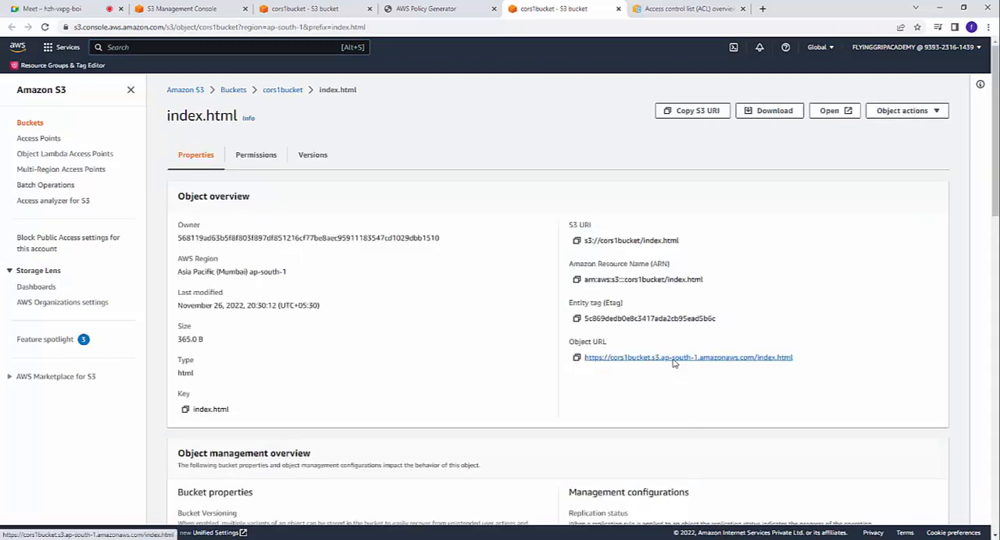
Step: Open the object URL of index.html in a new tab and examine both headings and the bucket image
{"action": "right_click", "coordinate": [676, 361]}
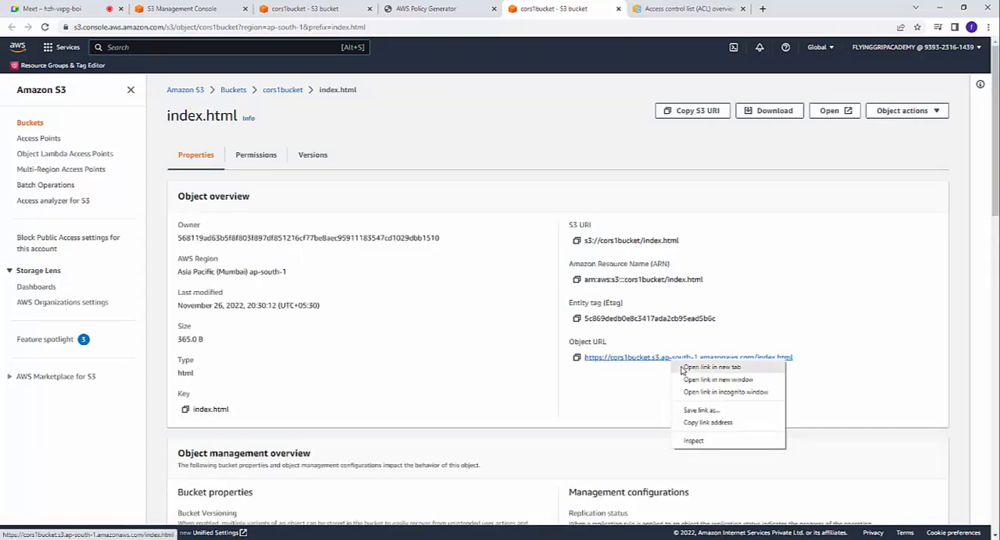
{"action": "left_click", "coordinate": [682, 368]}
{"action": "left_click", "coordinate": [664, 8]}
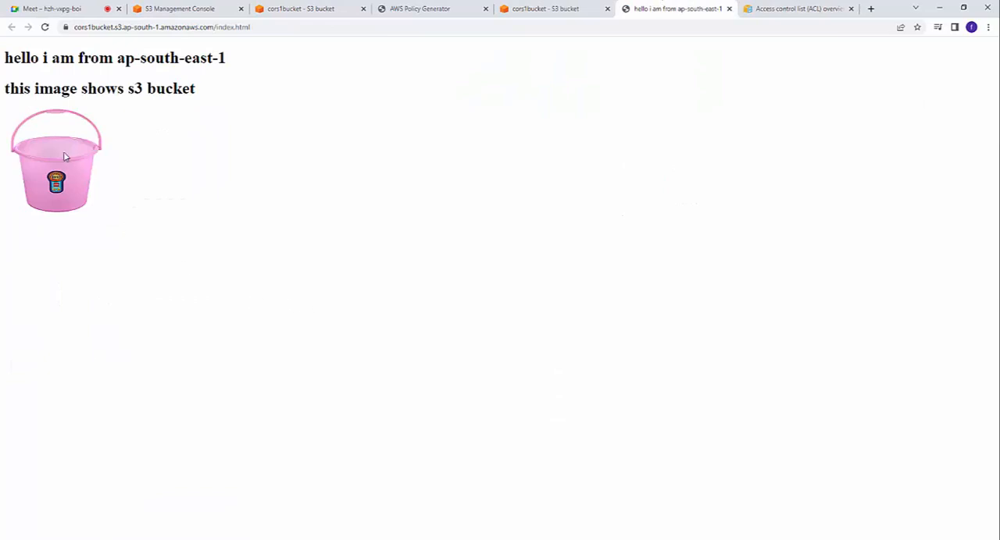
{"action": "left_click_drag", "start_coordinate": [6, 57], "coordinate": [232, 61]}
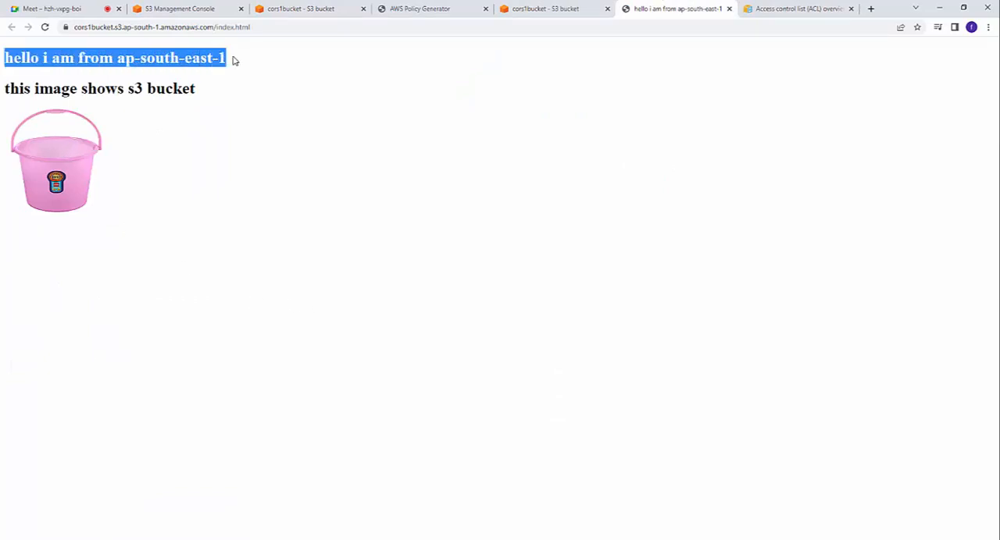
{"action": "left_click", "coordinate": [203, 124]}
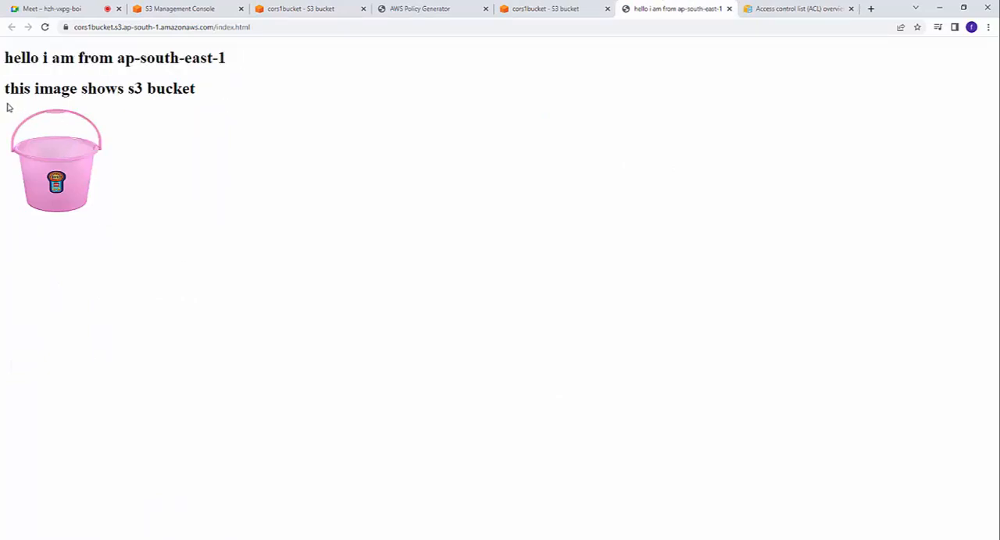
{"action": "left_click_drag", "start_coordinate": [5, 88], "coordinate": [223, 89]}
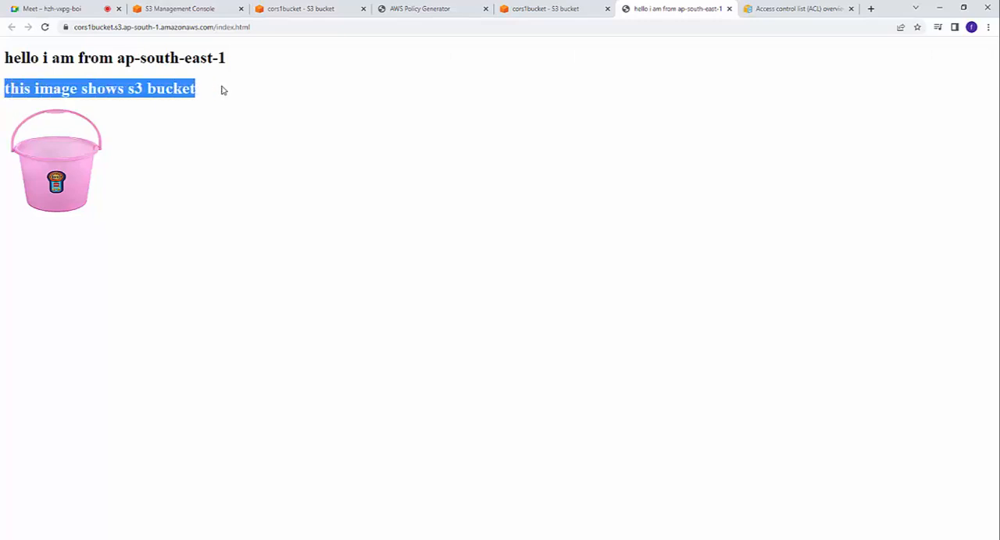
{"action": "left_click", "coordinate": [247, 168]}
Step: Switch to the s3 folder in File Explorer and open the index HTML file in Notepad
{"action": "key", "text": "alt+Tab"}
{"action": "right_click", "coordinate": [124, 95]}
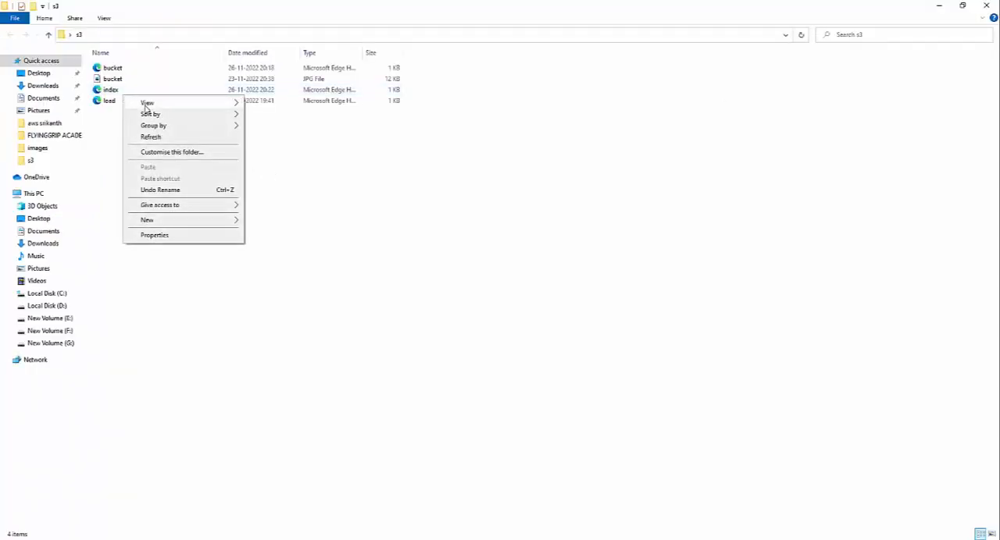
{"action": "left_click", "coordinate": [117, 93]}
{"action": "right_click", "coordinate": [117, 91]}
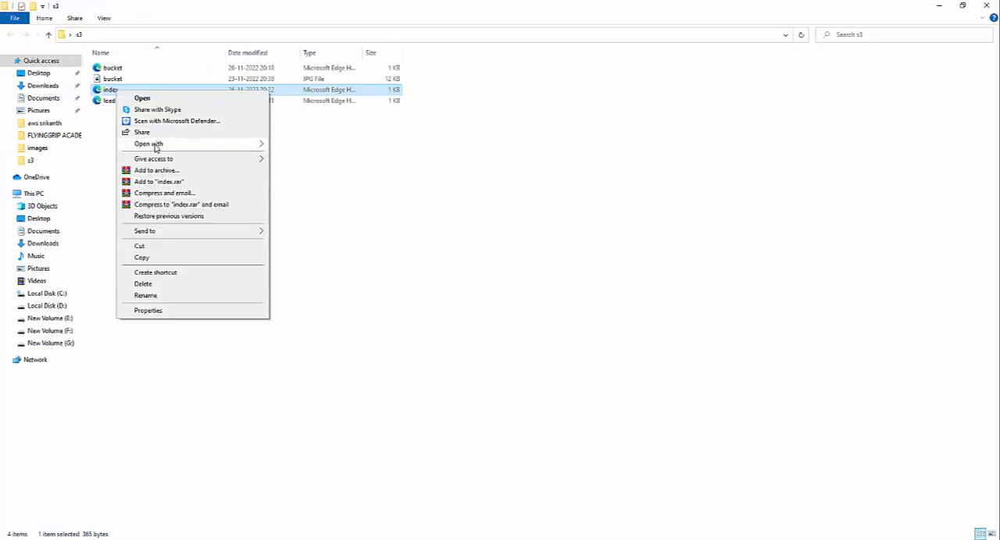
{"action": "mouse_move", "coordinate": [156, 147]}
{"action": "left_click", "coordinate": [291, 179]}
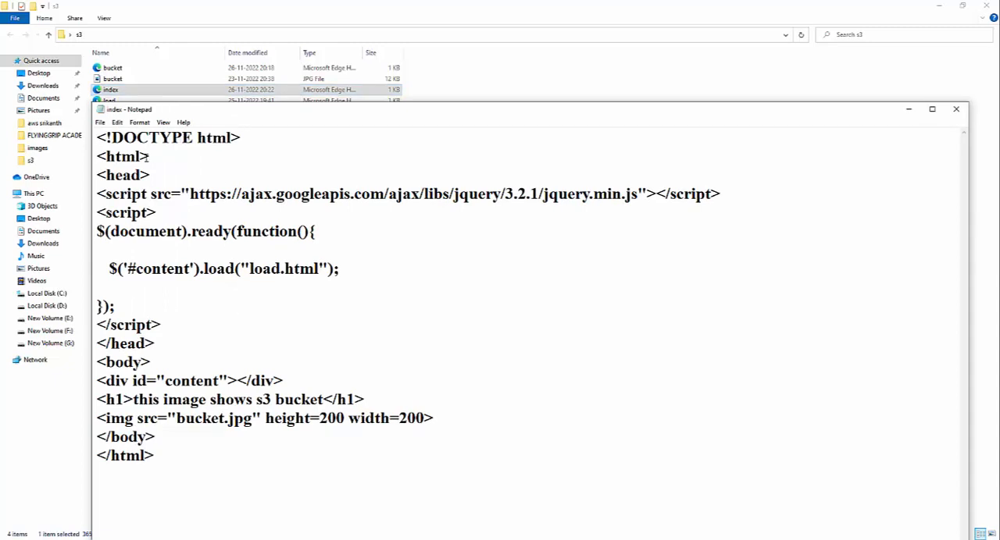
Step: Examine the jQuery script source and the load.html reference in the index file's code
{"action": "left_click_drag", "start_coordinate": [106, 193], "coordinate": [382, 209]}
{"action": "left_click", "coordinate": [232, 209]}
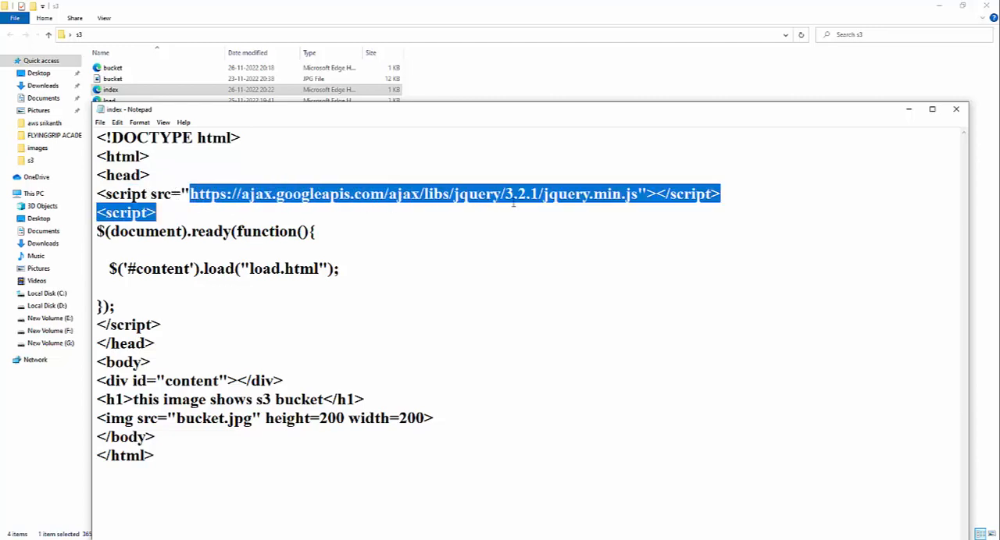
{"action": "left_click_drag", "start_coordinate": [514, 204], "coordinate": [638, 200]}
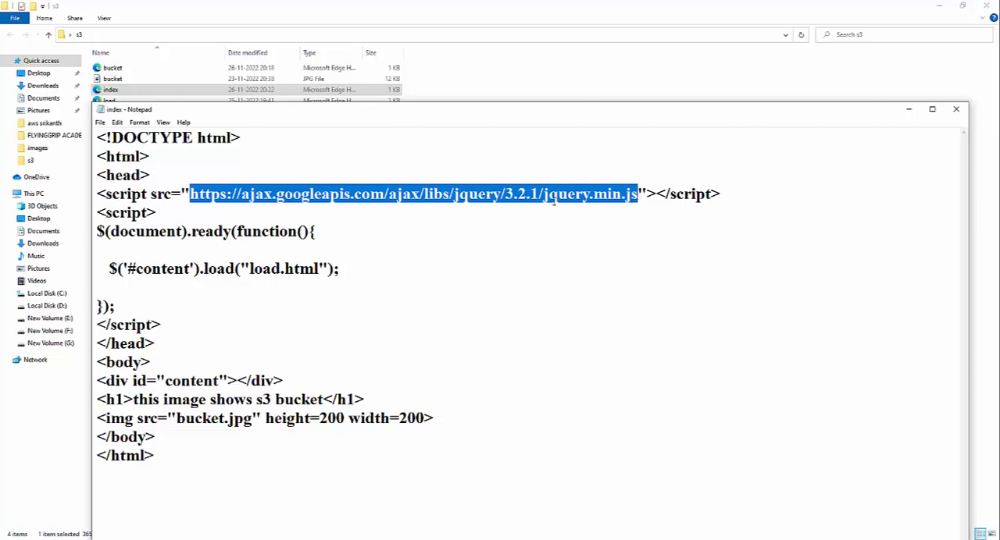
{"action": "left_click", "coordinate": [569, 269]}
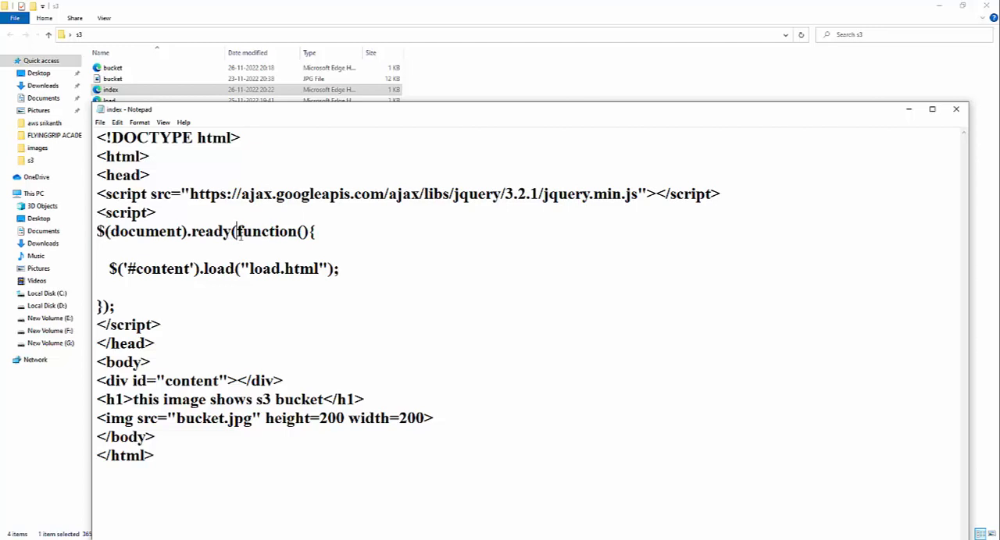
{"action": "left_click_drag", "start_coordinate": [127, 268], "coordinate": [136, 269]}
{"action": "key", "text": "Down"}
{"action": "left_click_drag", "start_coordinate": [249, 269], "coordinate": [321, 269]}
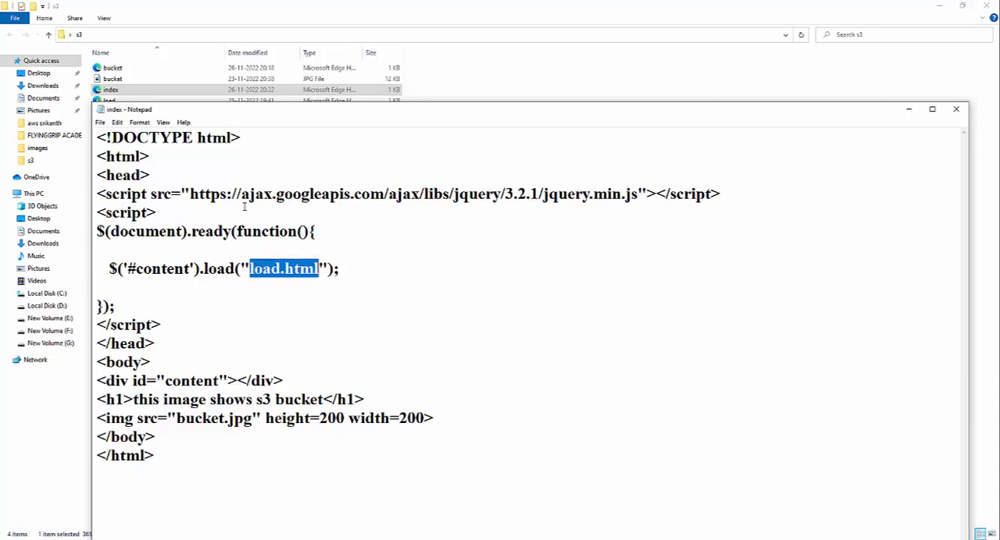
Step: Set the index document aside, open the load HTML file from the s3 folder in Notepad to review its code, and close it
{"action": "left_click_drag", "start_coordinate": [673, 117], "coordinate": [648, 178]}
{"action": "left_click", "coordinate": [614, 149]}
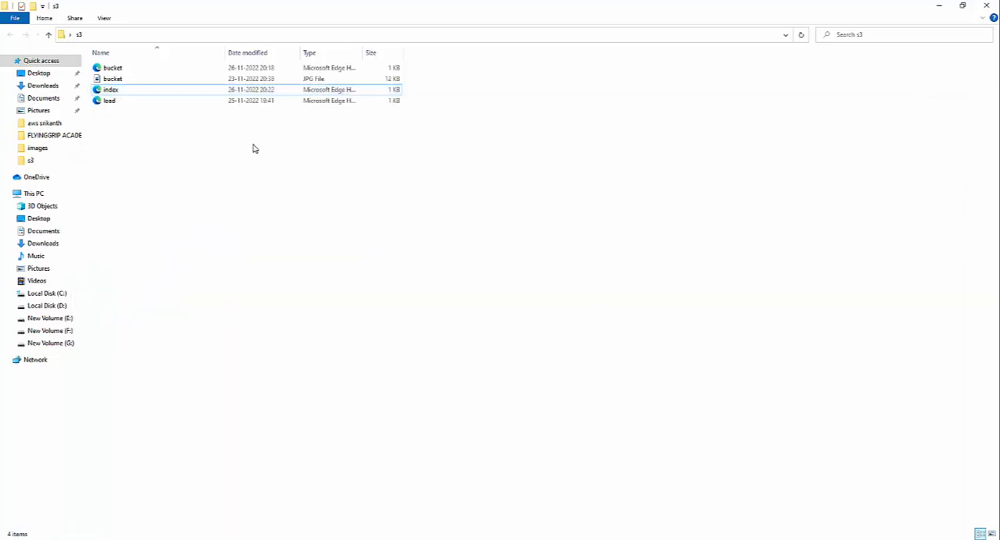
{"action": "left_click", "coordinate": [145, 102]}
{"action": "right_click", "coordinate": [144, 101]}
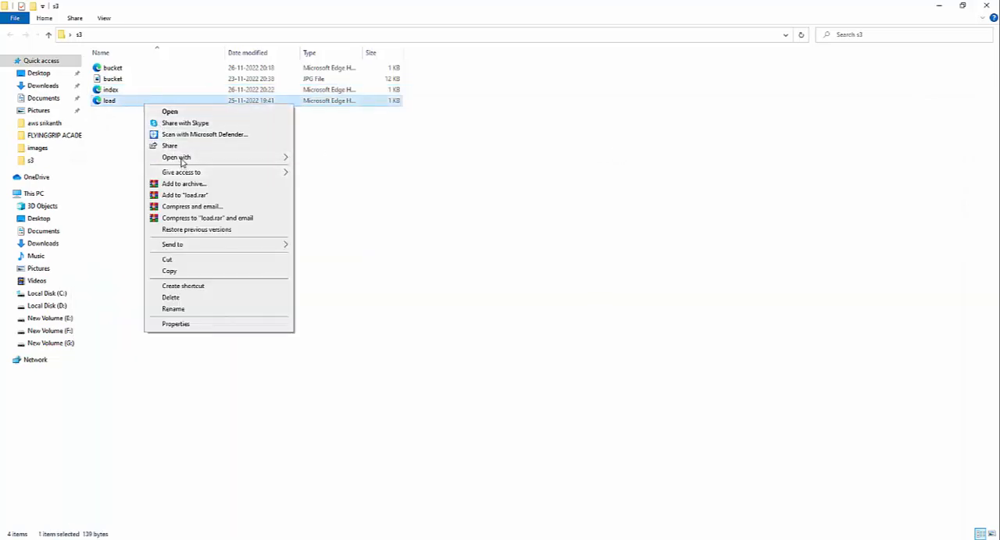
{"action": "mouse_move", "coordinate": [216, 158]}
{"action": "left_click", "coordinate": [339, 192]}
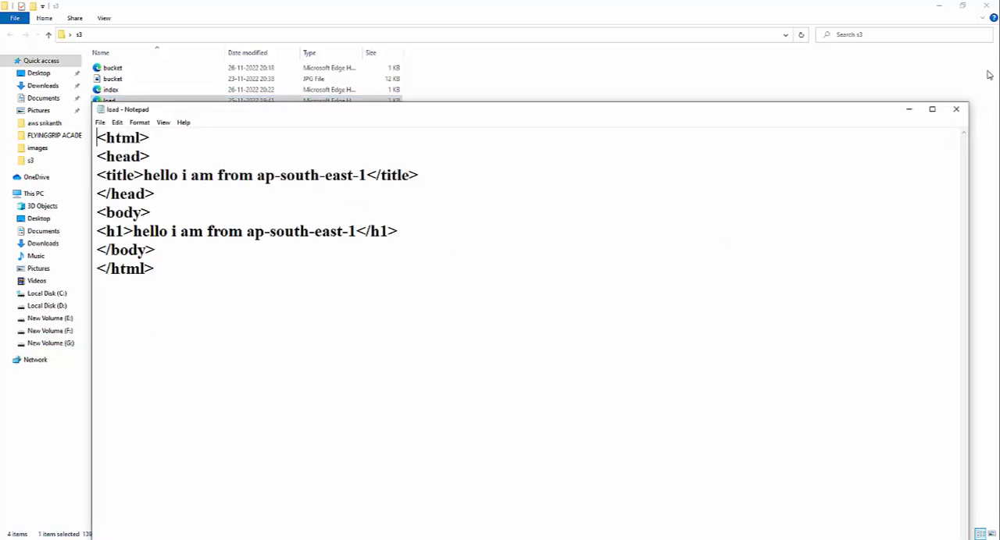
{"action": "left_click", "coordinate": [958, 112]}
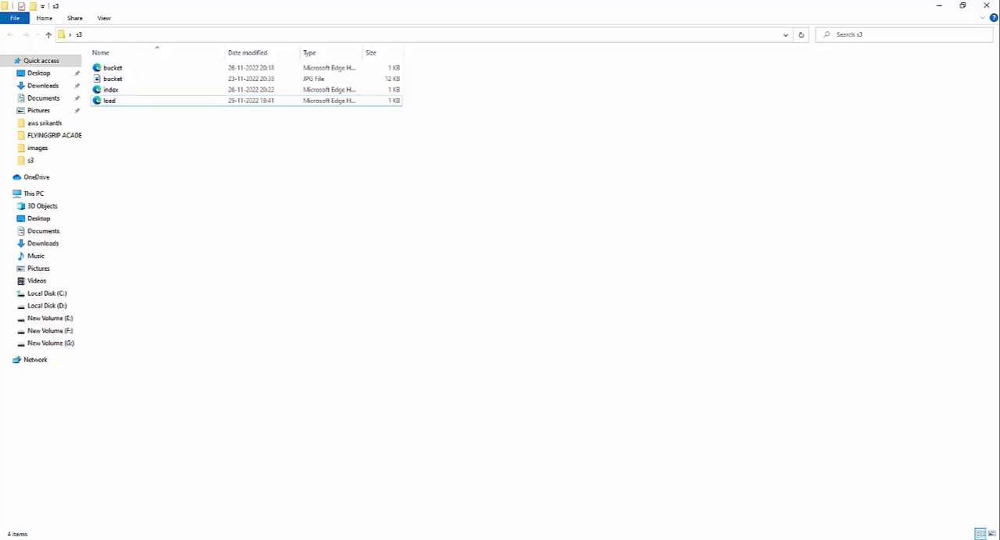
Step: Return to the S3 buckets list in the browser and set up a new bucket named corsbucket2 in Asia Pacific (Tokyo) ap-northeast-1
{"action": "mouse_move", "coordinate": [319, 539]}
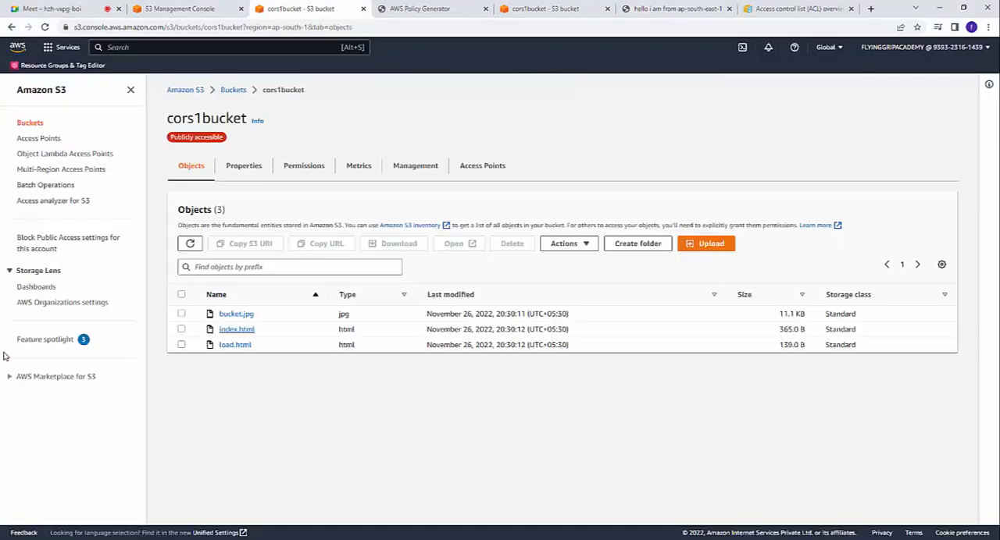
{"action": "left_click", "coordinate": [41, 124]}
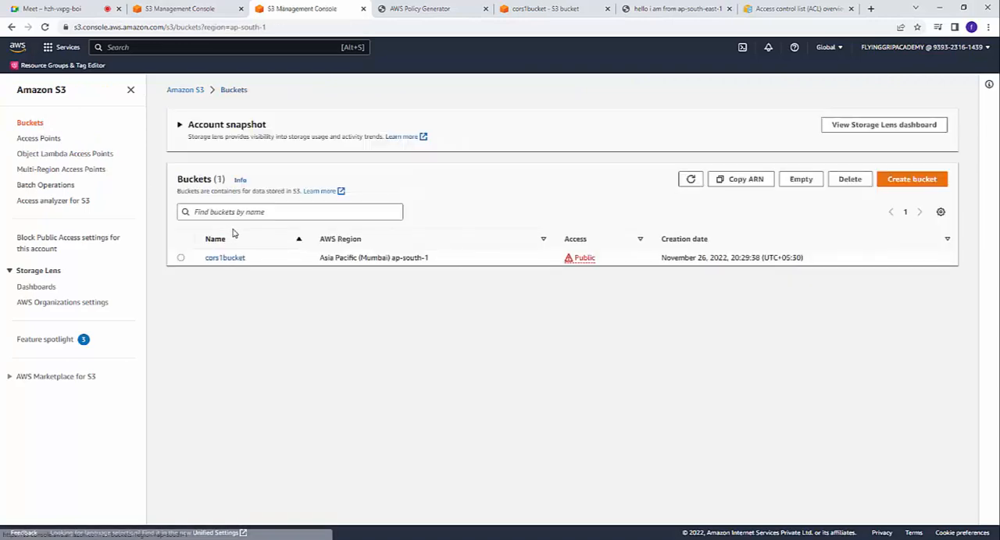
{"action": "left_click", "coordinate": [911, 180]}
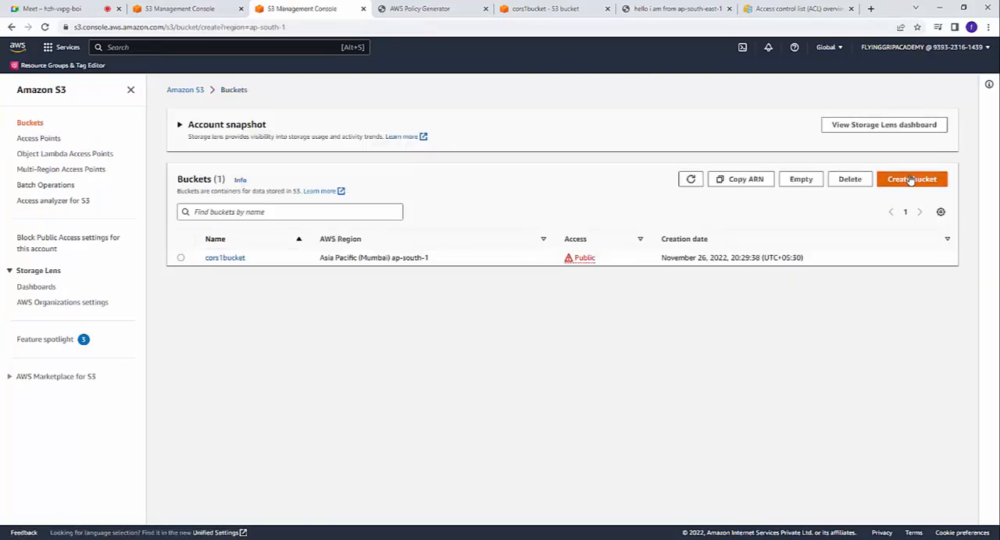
{"action": "left_click", "coordinate": [214, 209]}
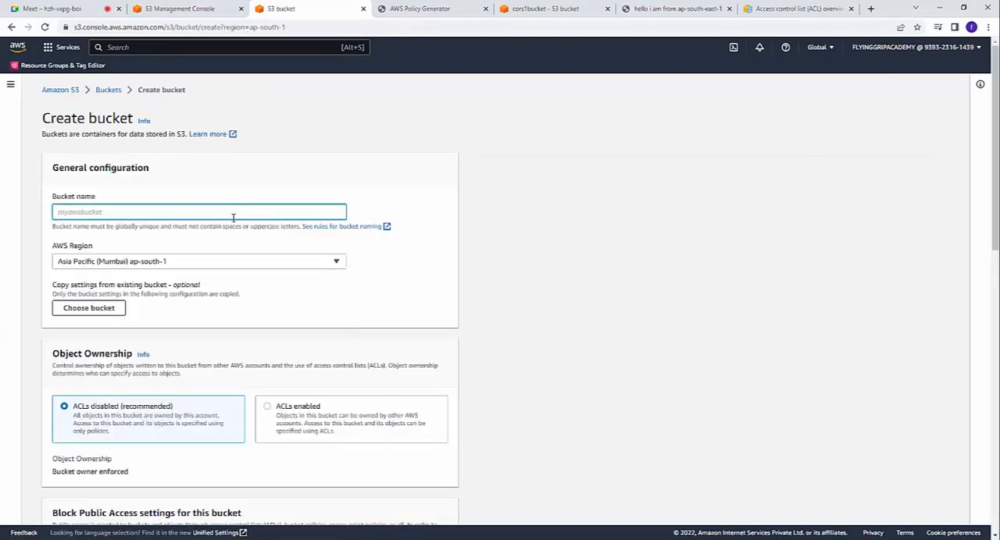
{"action": "type", "text": "corsbucket2"}
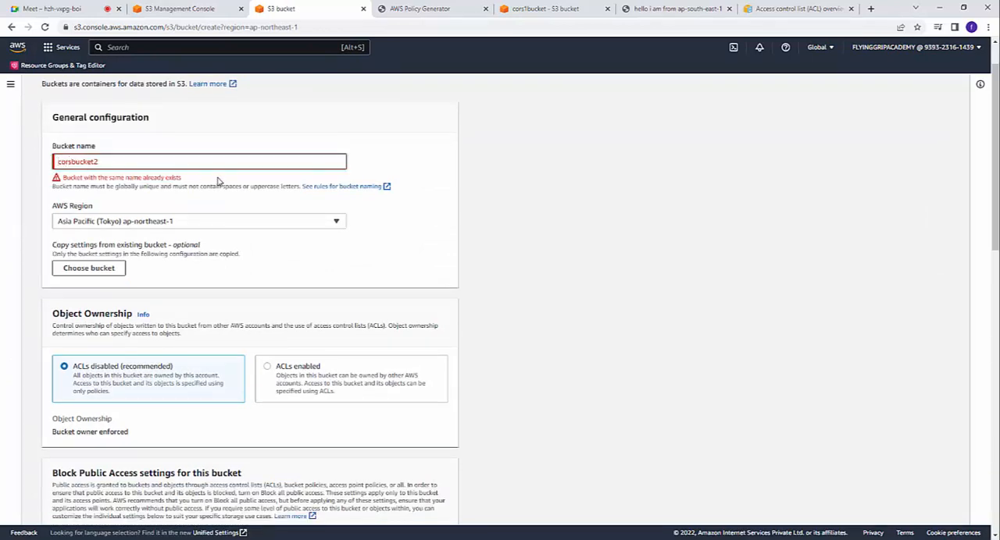
Step: Change the bucket name to gprcorsbucket2 and create the bucket with the remaining settings at their defaults
{"action": "type", "text": "gpr"}
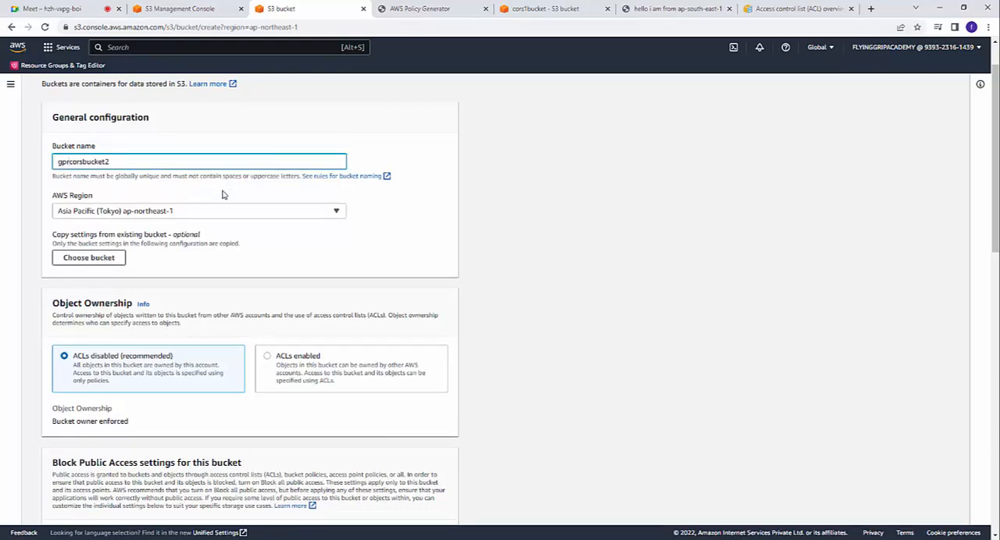
{"action": "scroll", "coordinate": [221, 194], "scroll_direction": "down", "scroll_amount": 15}
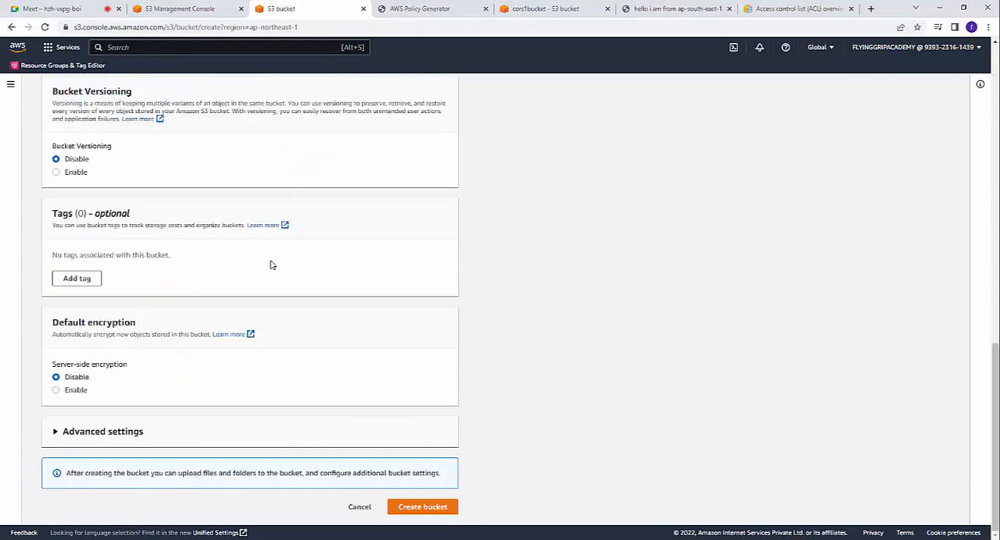
{"action": "scroll", "coordinate": [271, 265], "scroll_direction": "up", "scroll_amount": 4}
{"action": "scroll", "coordinate": [617, 359], "scroll_direction": "down", "scroll_amount": 4}
{"action": "left_click", "coordinate": [435, 506]}
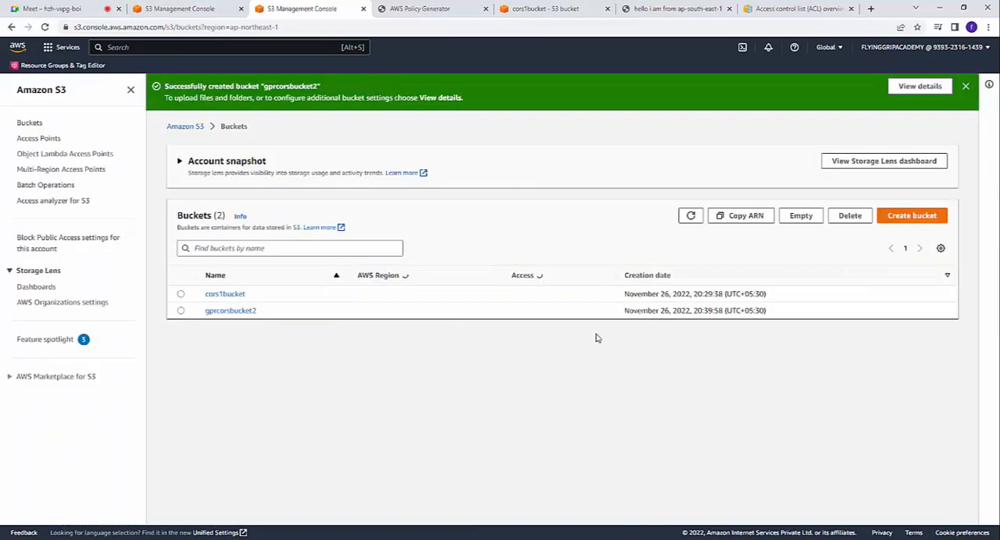
Step: Open the gprcorsbucket2 bucket and bring up its upload page
{"action": "left_click", "coordinate": [248, 313]}
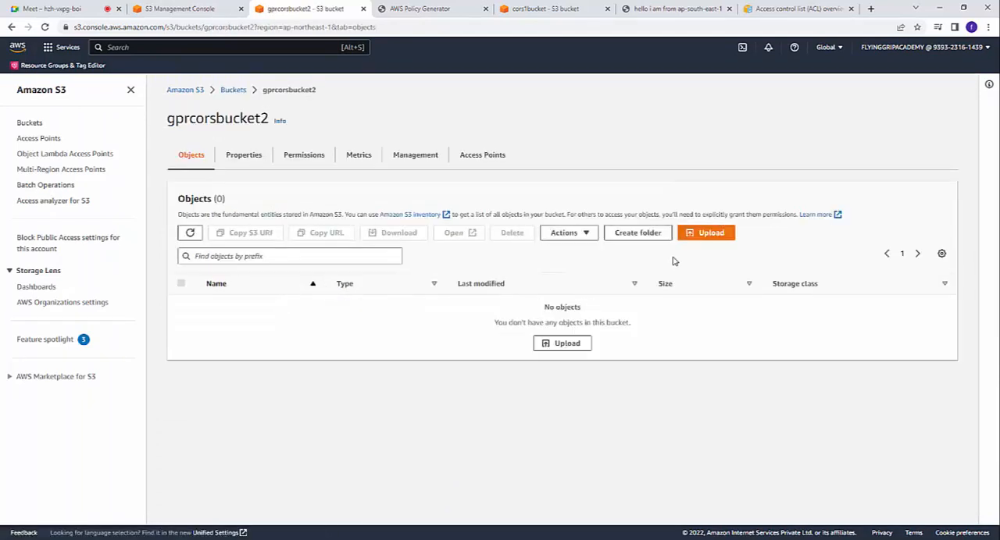
{"action": "left_click", "coordinate": [698, 236]}
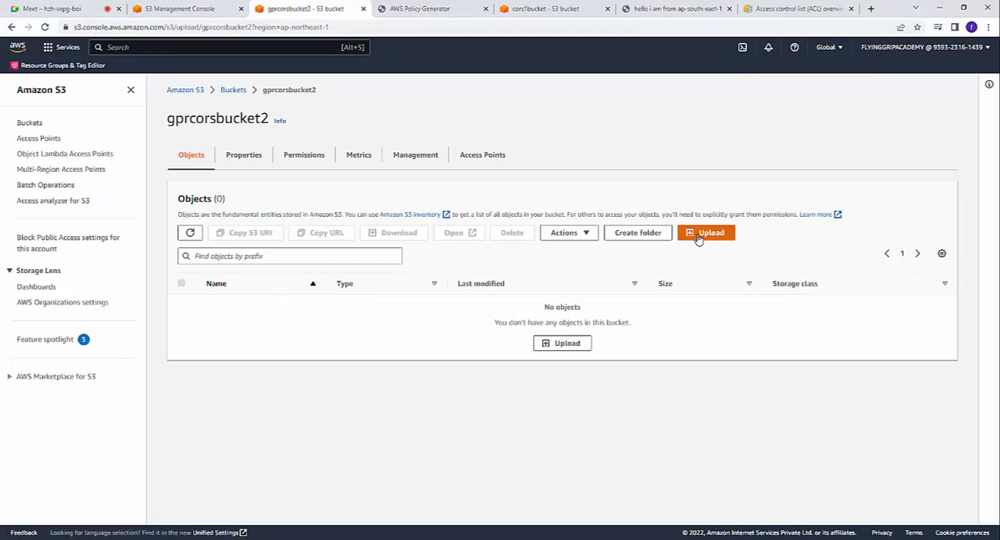
Step: Close the index document still open in Notepad and reopen the index file from the s3 folder in Notepad
{"action": "left_click", "coordinate": [392, 538]}
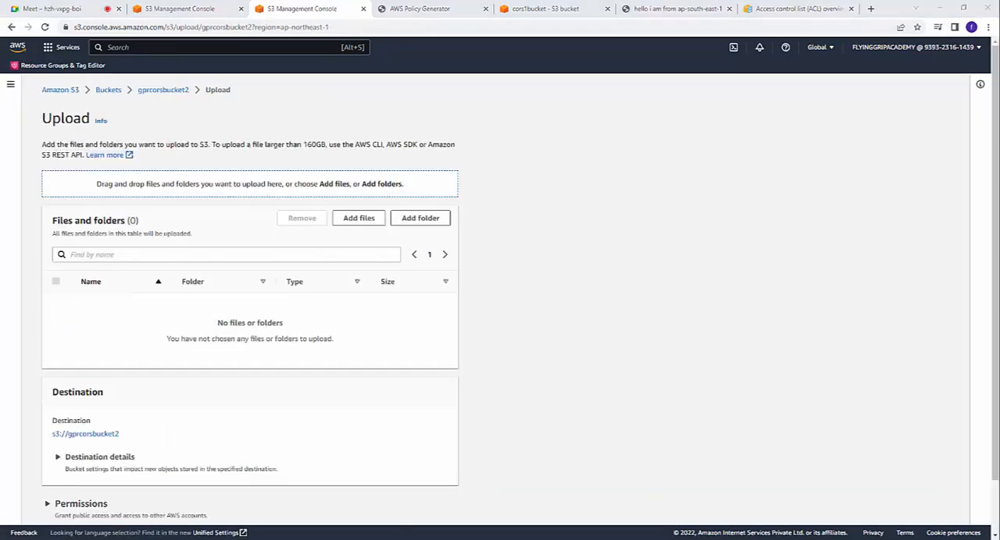
{"action": "left_click", "coordinate": [940, 176]}
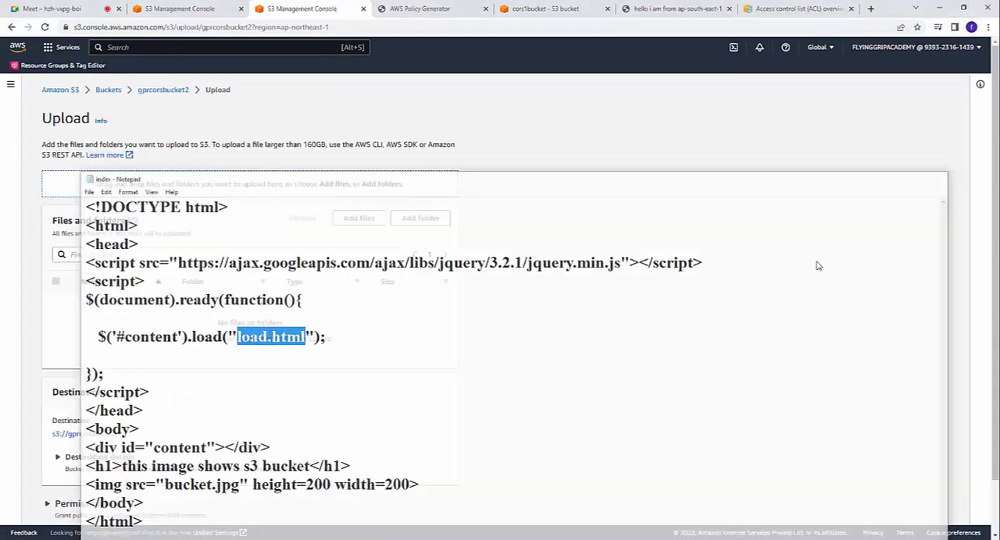
{"action": "left_click", "coordinate": [312, 539]}
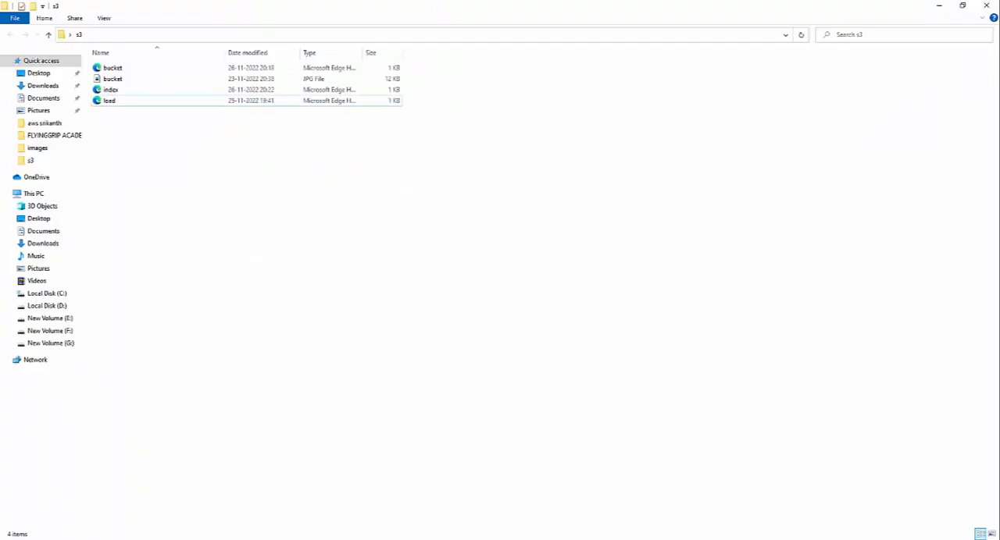
{"action": "left_click", "coordinate": [106, 93]}
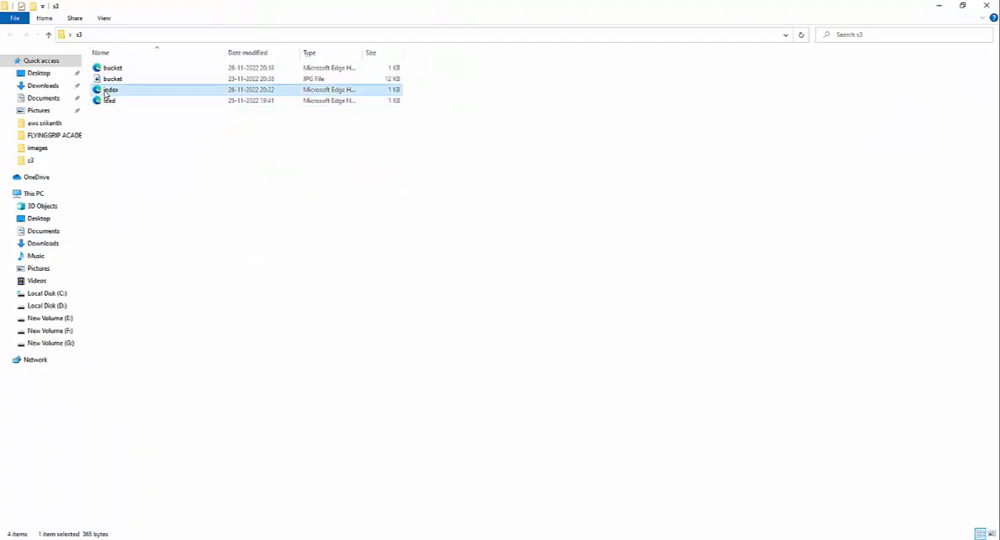
{"action": "right_click", "coordinate": [106, 93]}
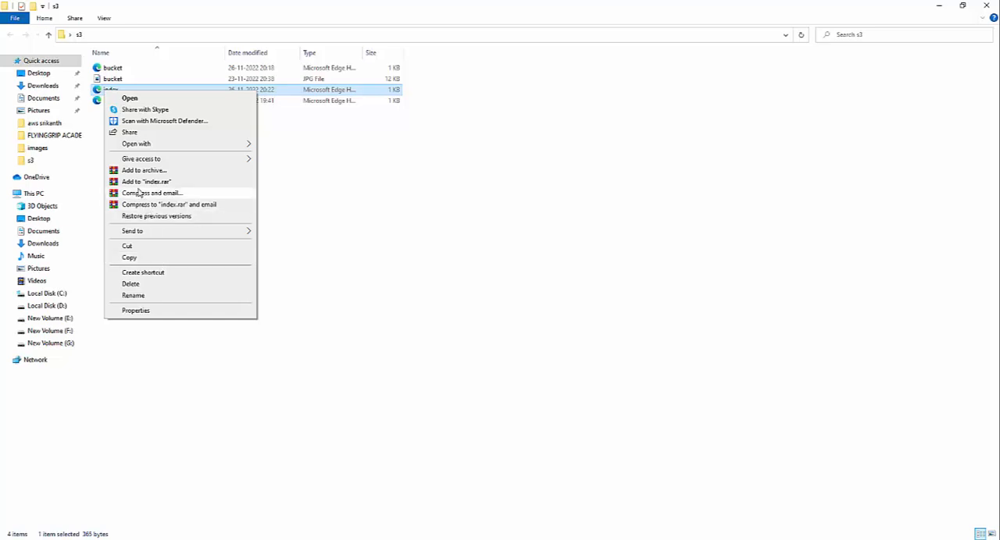
{"action": "mouse_move", "coordinate": [124, 149]}
{"action": "left_click", "coordinate": [305, 180]}
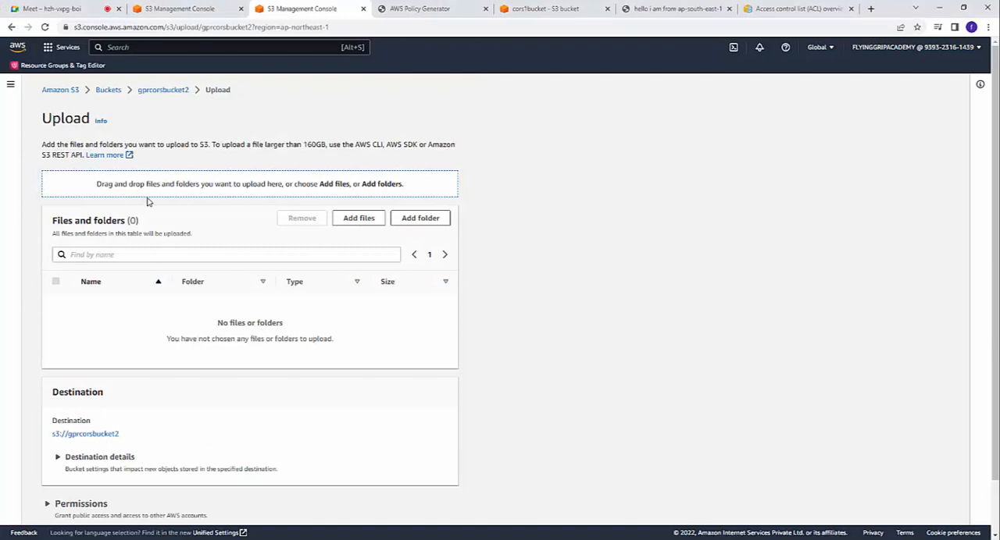
Step: Leave the upload page without adding files and return to the objects of gprcorsbucket2
{"action": "scroll", "coordinate": [164, 264], "scroll_direction": "down", "scroll_amount": 1}
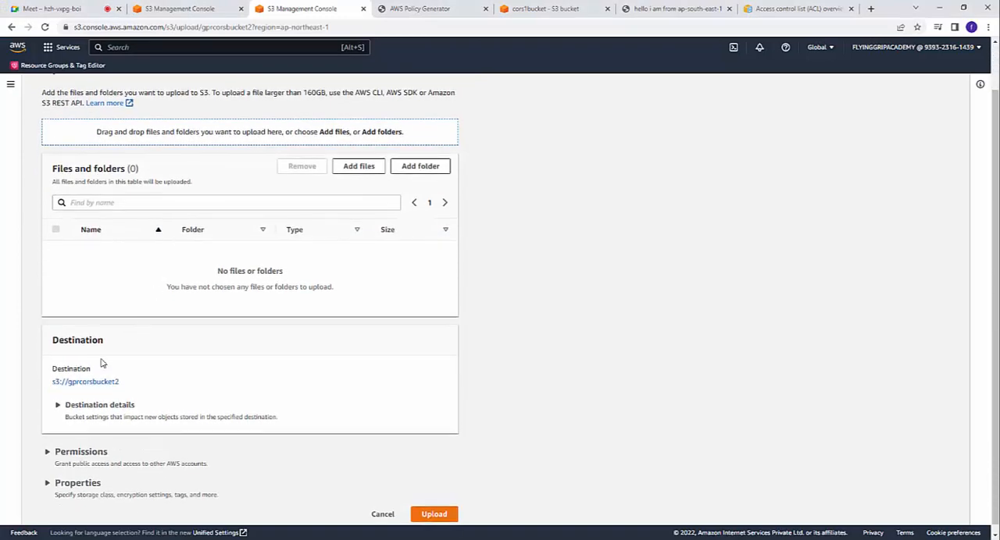
{"action": "scroll", "coordinate": [97, 402], "scroll_direction": "up", "scroll_amount": 1}
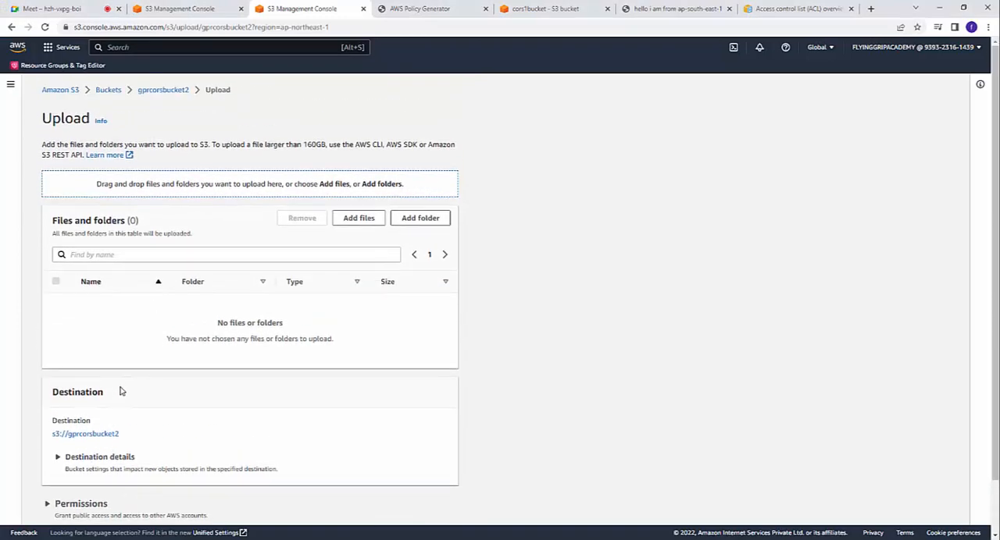
{"action": "left_click", "coordinate": [159, 92]}
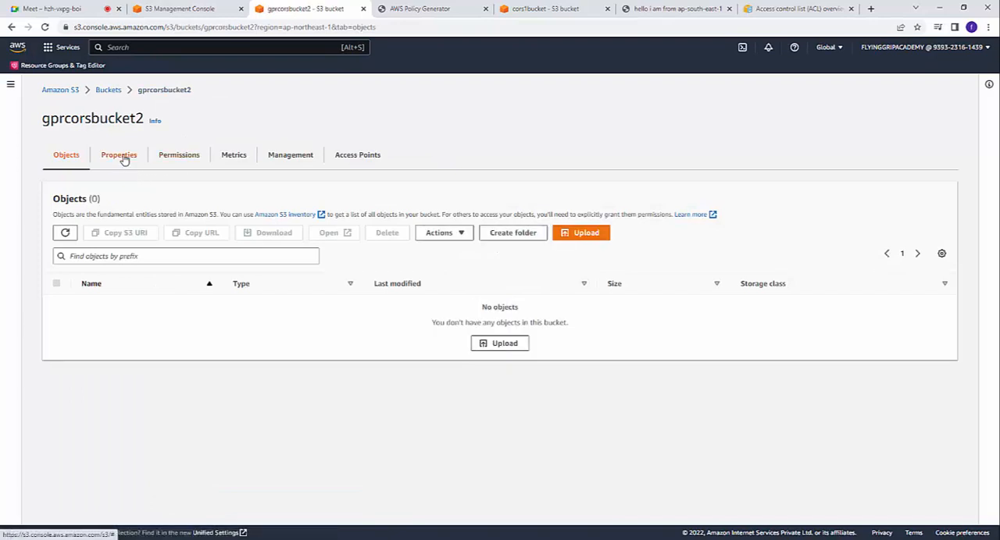
Step: Copy the region text Asia Pacific (Tokyo) ap-northeast-1 from the properties of gprcorsbucket2 and switch to Notepad
{"action": "left_click", "coordinate": [122, 157]}
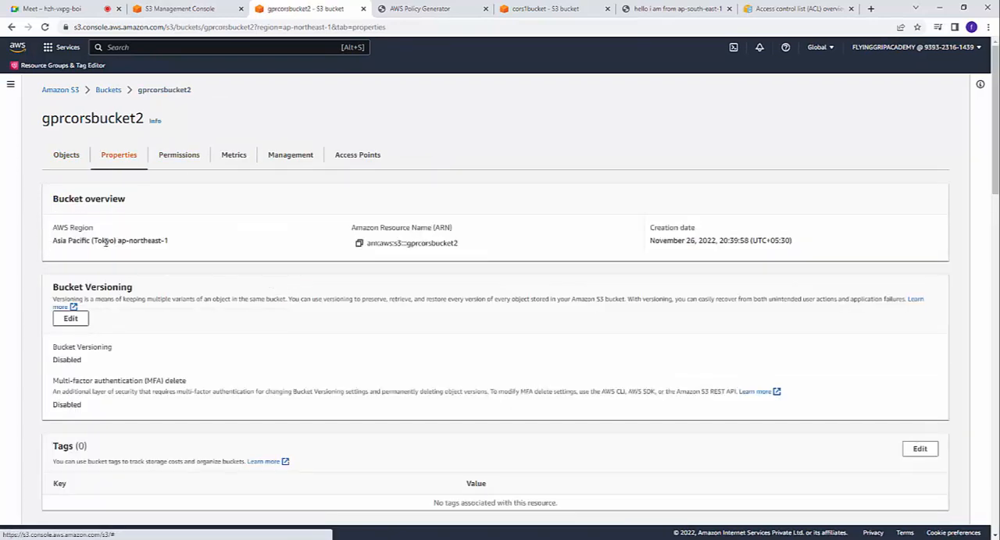
{"action": "left_click_drag", "start_coordinate": [52, 240], "coordinate": [177, 246]}
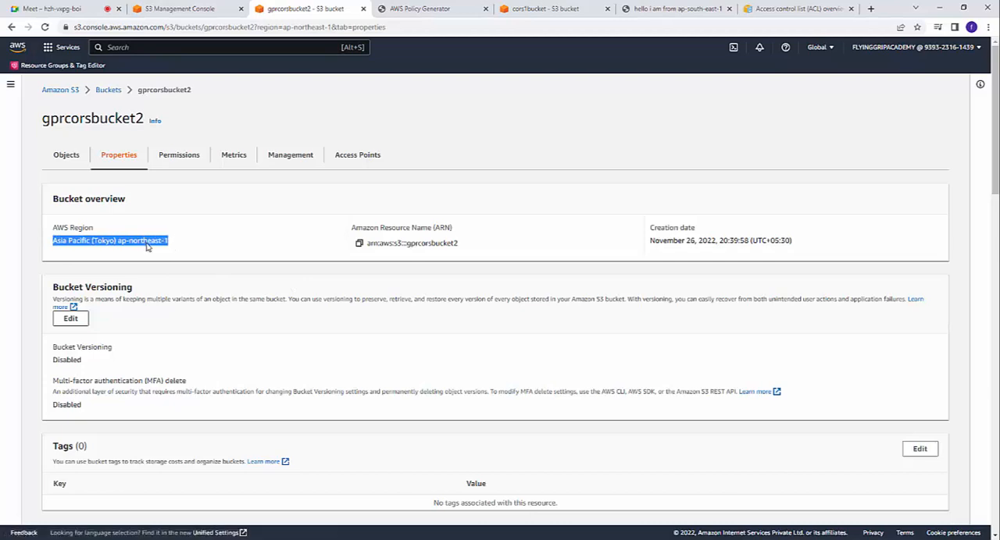
{"action": "right_click", "coordinate": [146, 245]}
{"action": "left_click", "coordinate": [163, 253]}
{"action": "key", "text": "alt+Tab"}
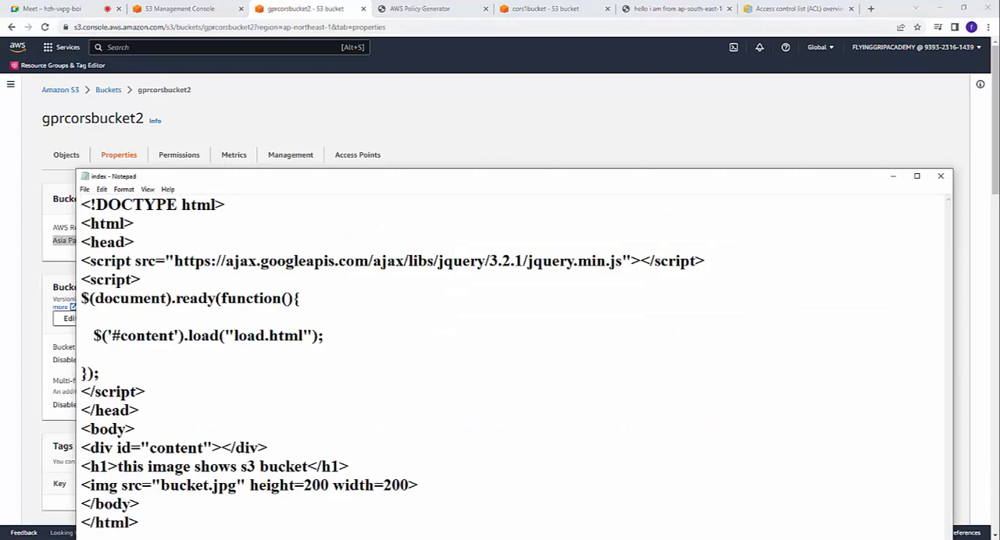
Step: Reopen the index file from the s3 folder in Notepad, listing all file types
{"action": "left_click", "coordinate": [85, 190]}
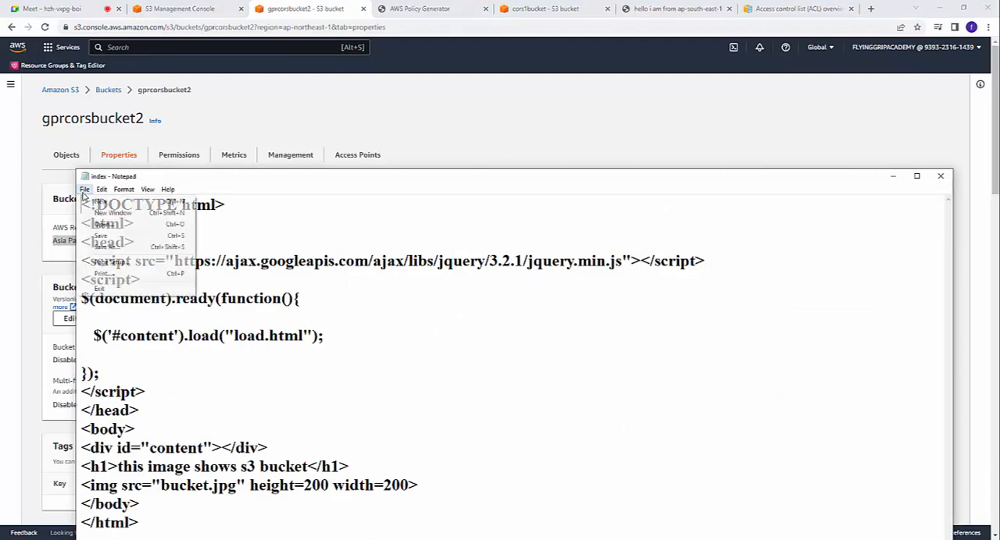
{"action": "left_click", "coordinate": [111, 226]}
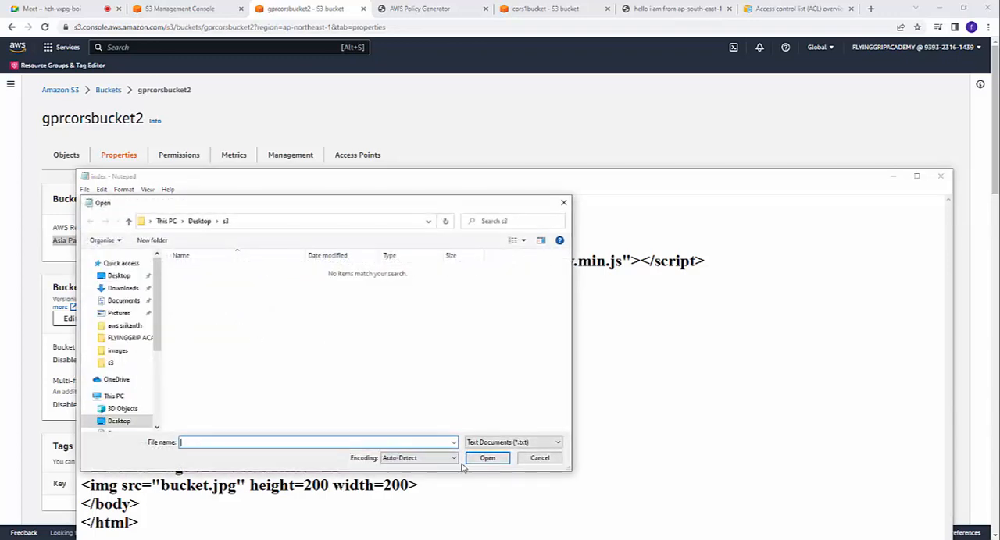
{"action": "left_click", "coordinate": [495, 443]}
{"action": "left_click", "coordinate": [481, 458]}
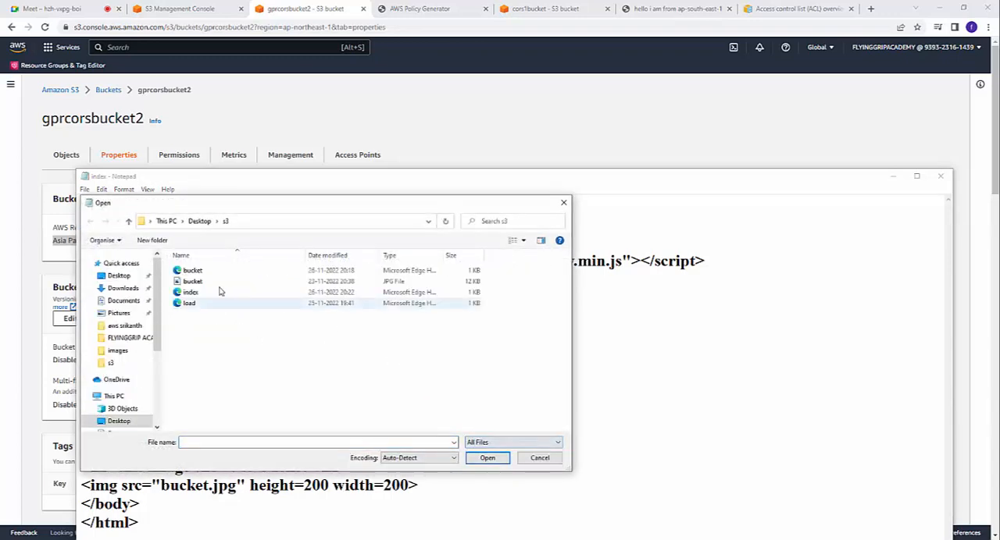
{"action": "left_click", "coordinate": [199, 293]}
{"action": "left_click", "coordinate": [485, 460]}
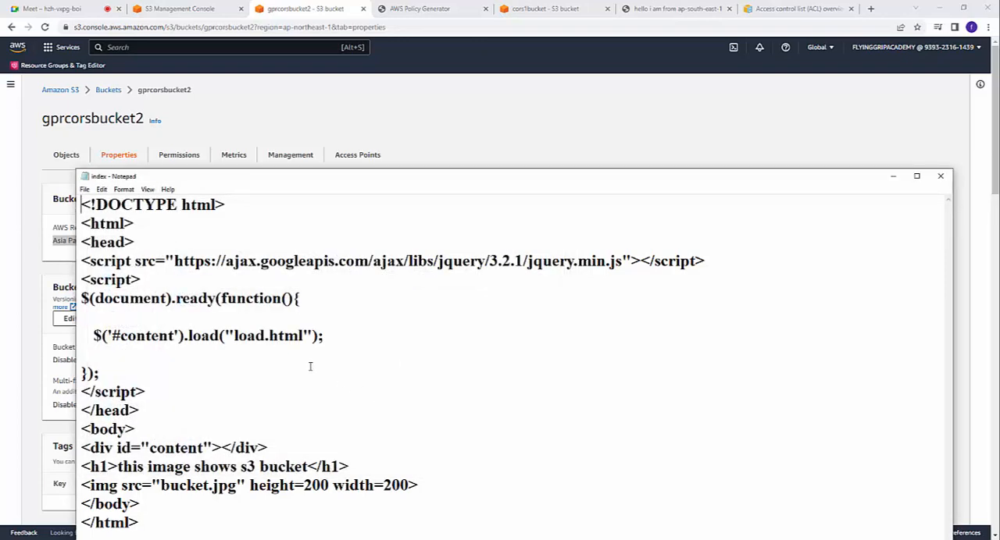
Step: Open the load file from the s3 folder in Notepad, with all file types listed
{"action": "key", "text": "ctrl+o"}
{"action": "left_click", "coordinate": [531, 442]}
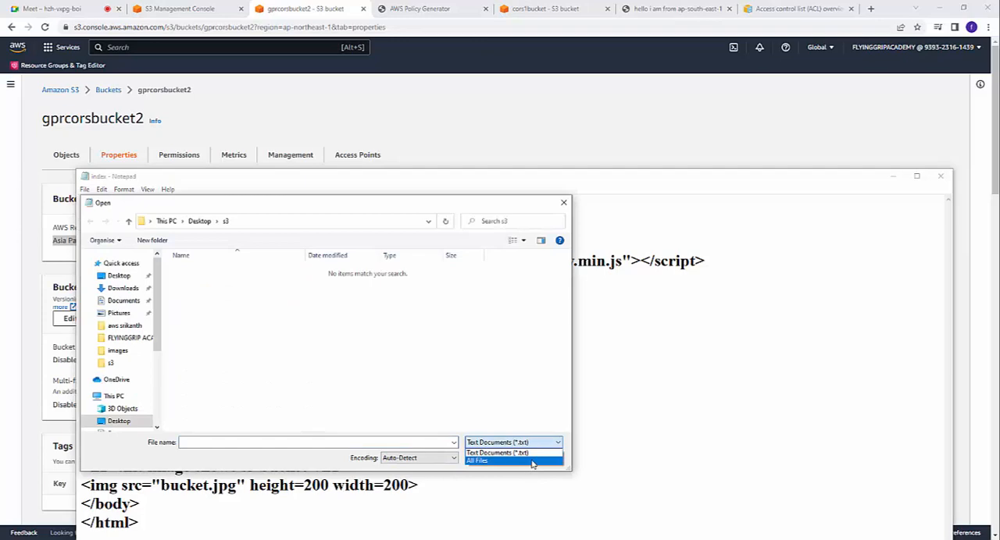
{"action": "left_click", "coordinate": [531, 461]}
{"action": "double_click", "coordinate": [187, 310]}
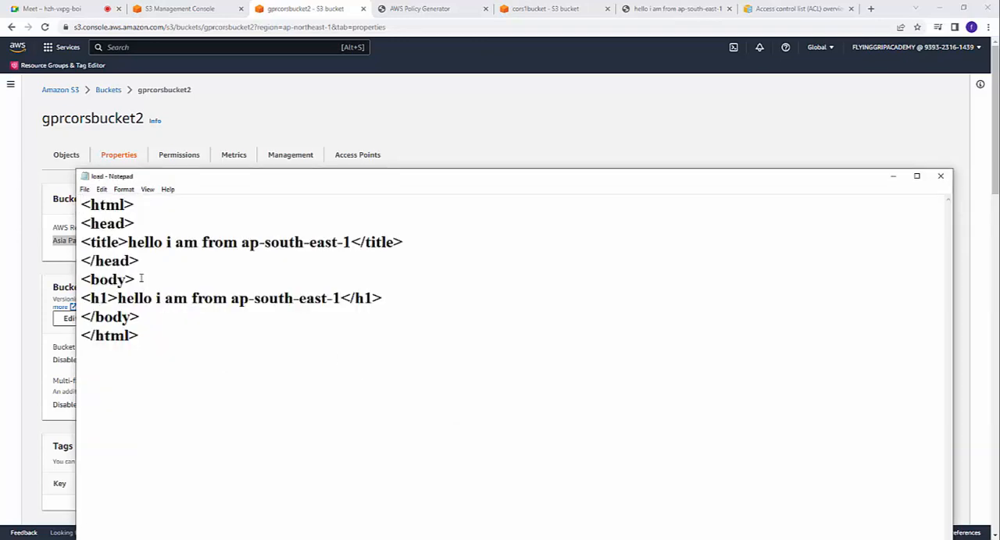
Step: Replace ap-south-east-1 in both the title and the h1 heading with the copied Asia Pacific (Tokyo) ap-northeast-1
{"action": "left_click_drag", "start_coordinate": [128, 242], "coordinate": [279, 279]}
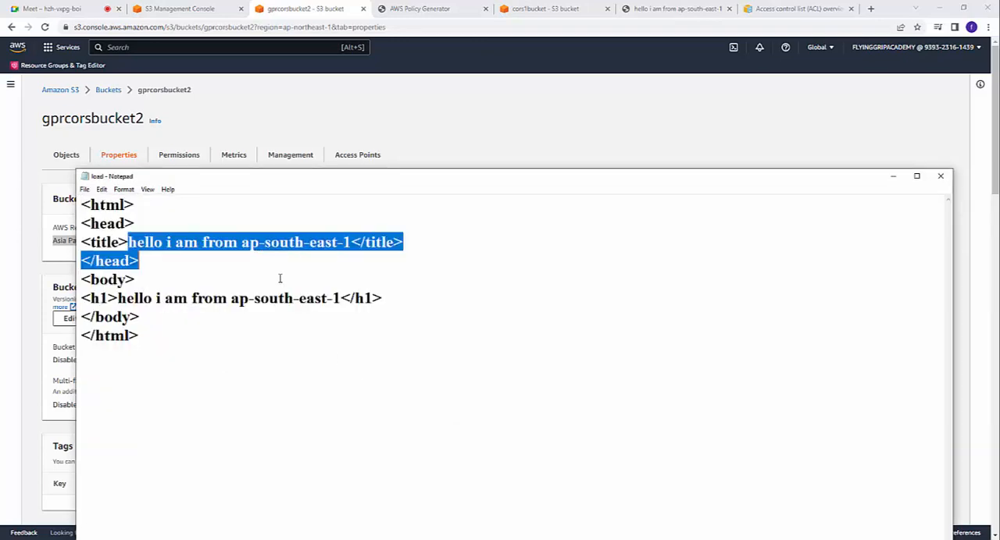
{"action": "left_click", "coordinate": [279, 278]}
{"action": "left_click_drag", "start_coordinate": [242, 242], "coordinate": [350, 243]}
{"action": "key", "text": "ctrl+v"}
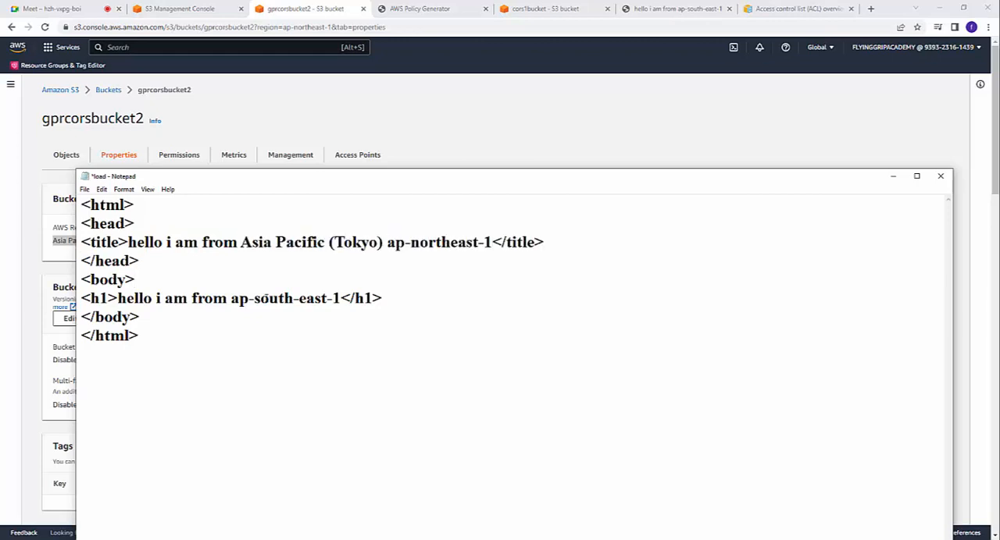
{"action": "left_click_drag", "start_coordinate": [231, 299], "coordinate": [340, 301]}
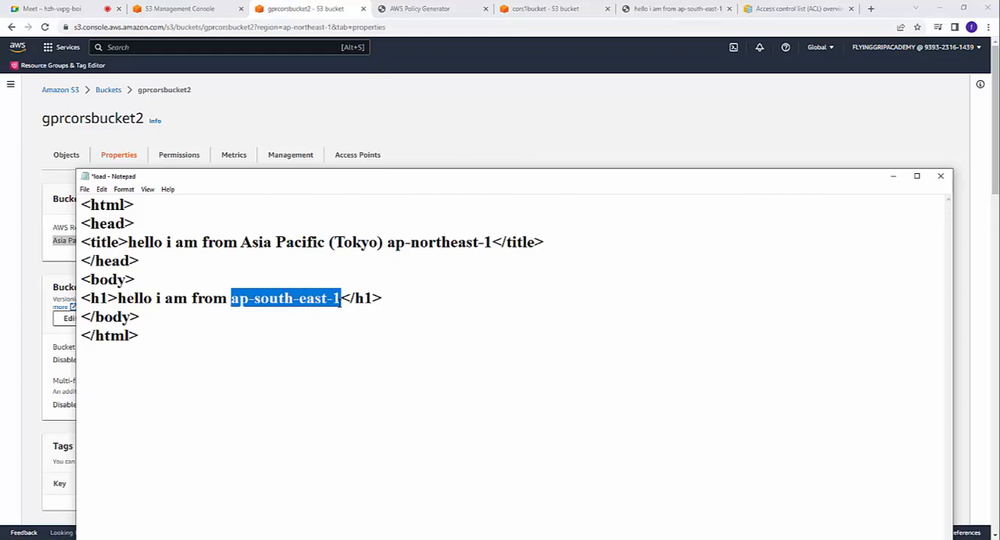
{"action": "key", "text": "ctrl+v"}
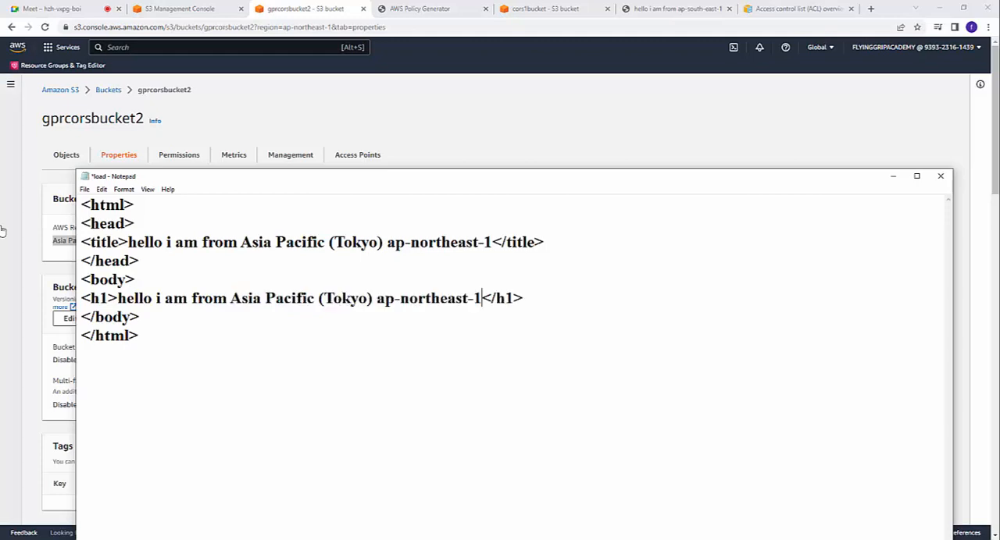
Step: Save the edited load file and minimise Notepad to get back to the S3 console
{"action": "left_click", "coordinate": [84, 189]}
{"action": "left_click", "coordinate": [98, 234]}
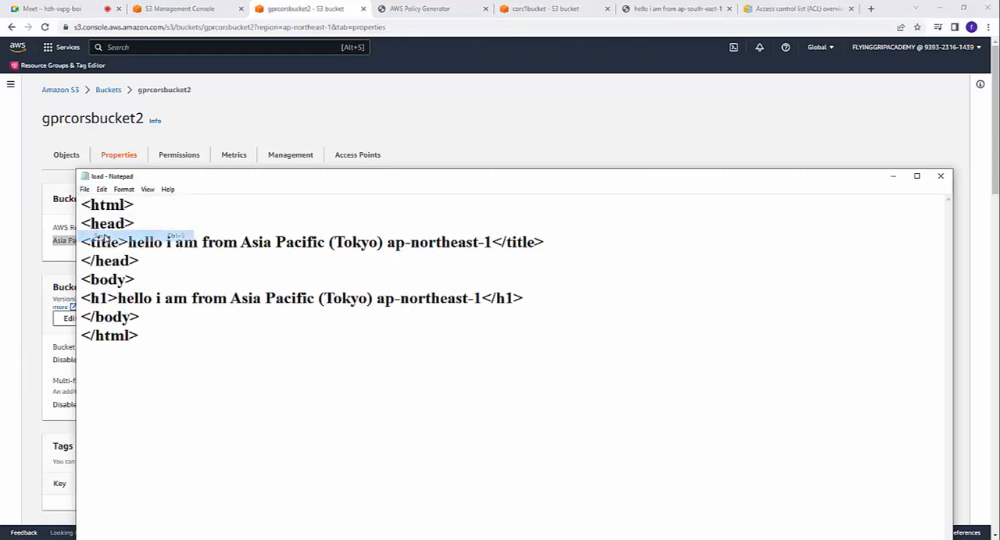
{"action": "left_click", "coordinate": [892, 176]}
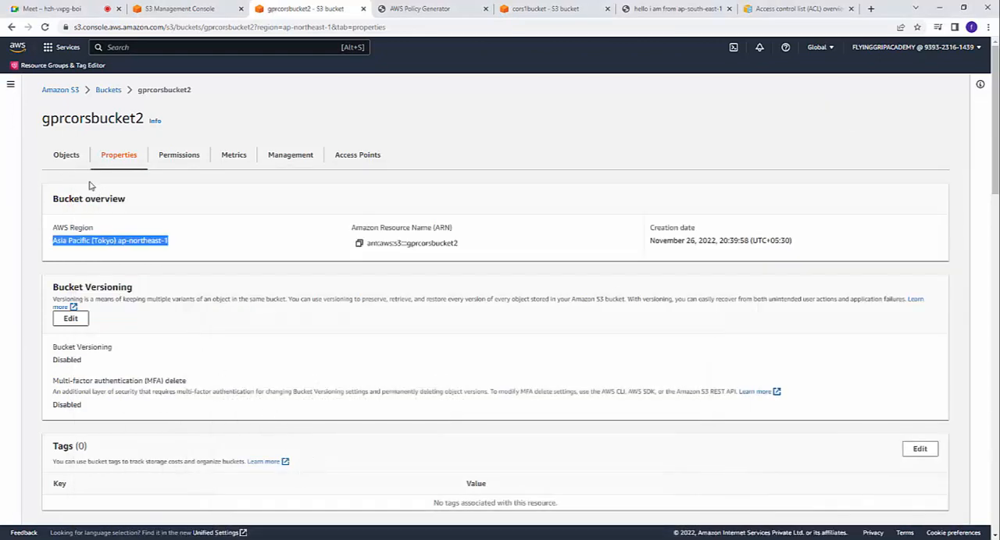
Step: Upload the load file from the s3 folder to gprcorsbucket2
{"action": "left_click", "coordinate": [66, 156]}
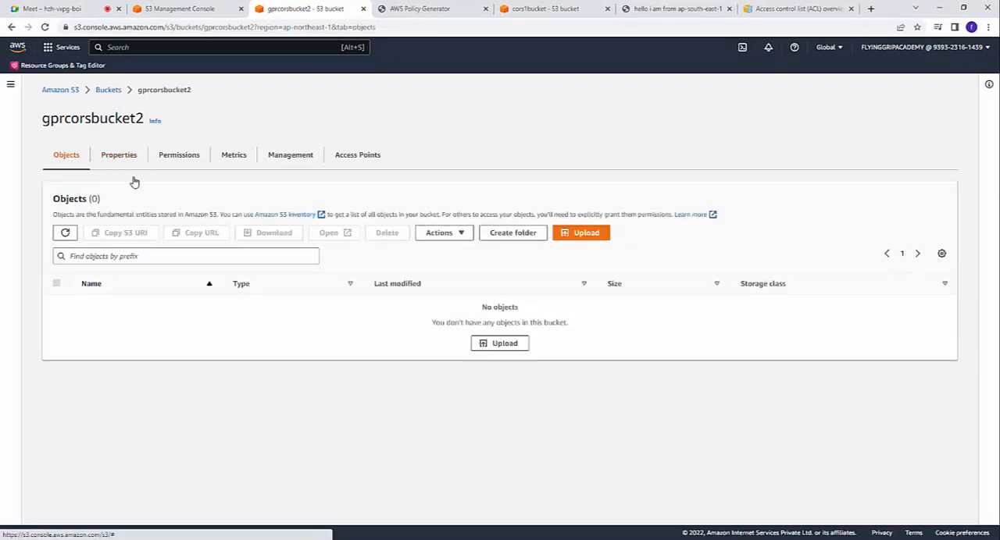
{"action": "left_click", "coordinate": [585, 236]}
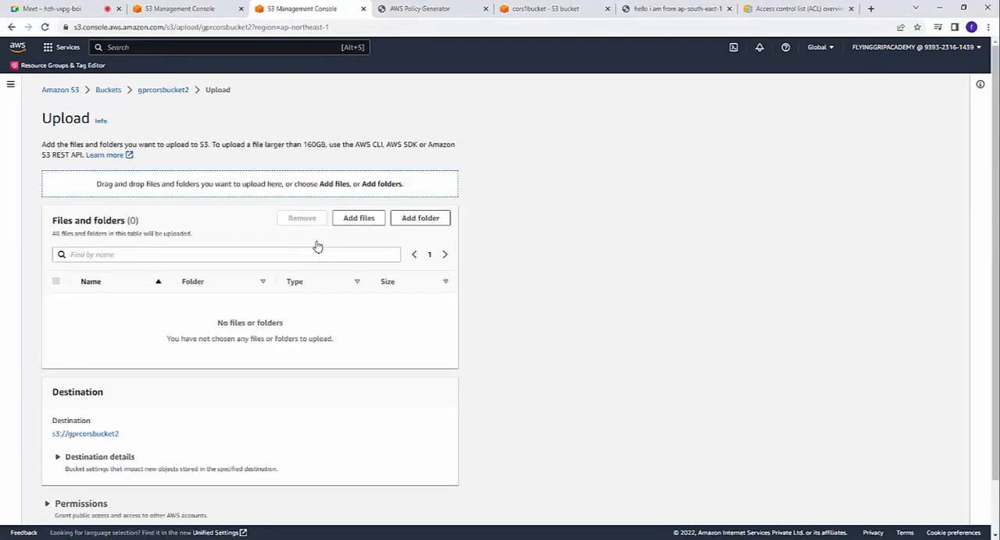
{"action": "left_click", "coordinate": [359, 218]}
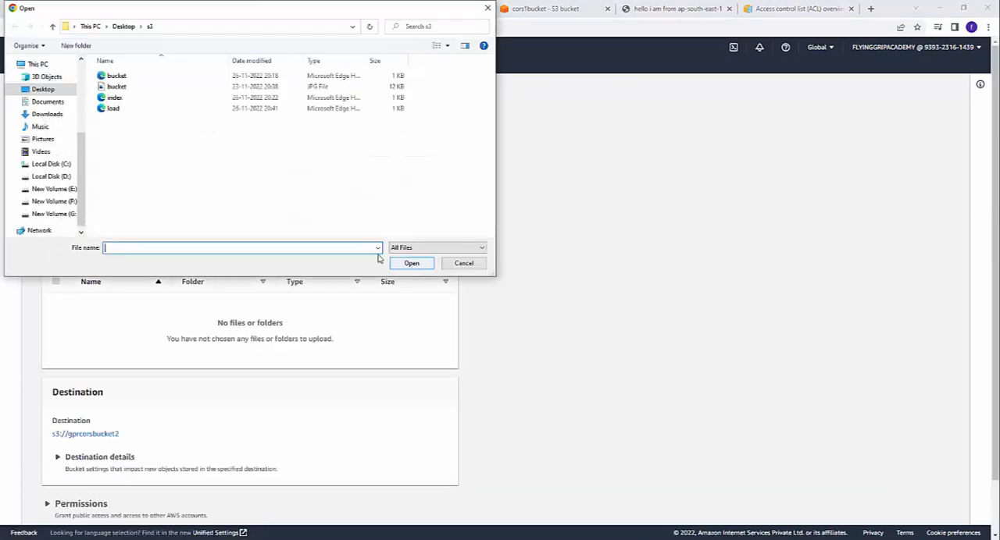
{"action": "left_click", "coordinate": [117, 108]}
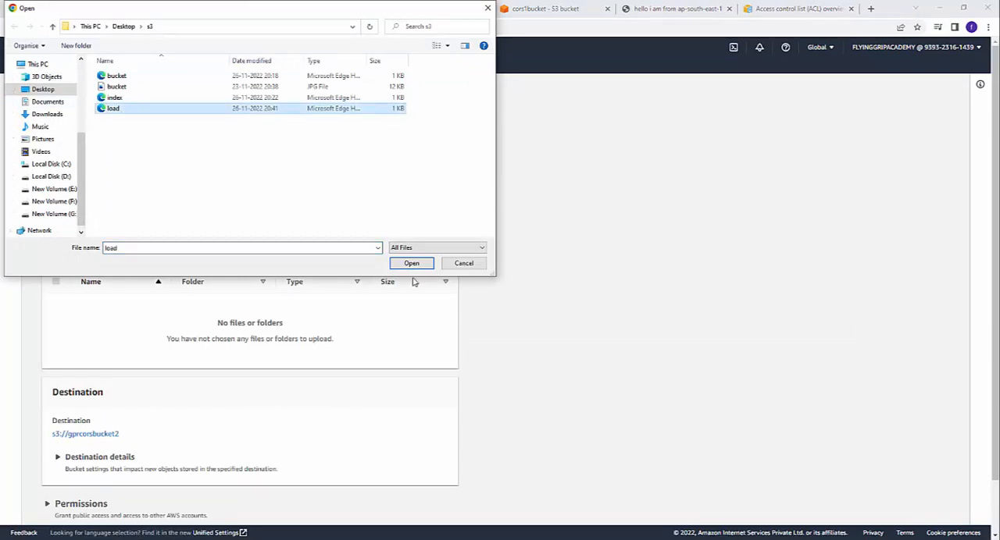
{"action": "left_click", "coordinate": [414, 267]}
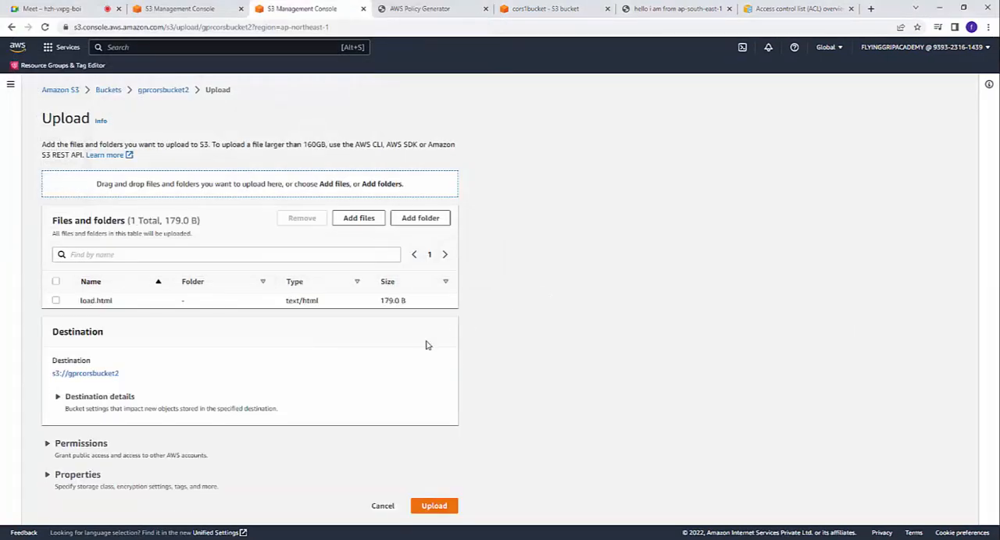
{"action": "left_click", "coordinate": [434, 506]}
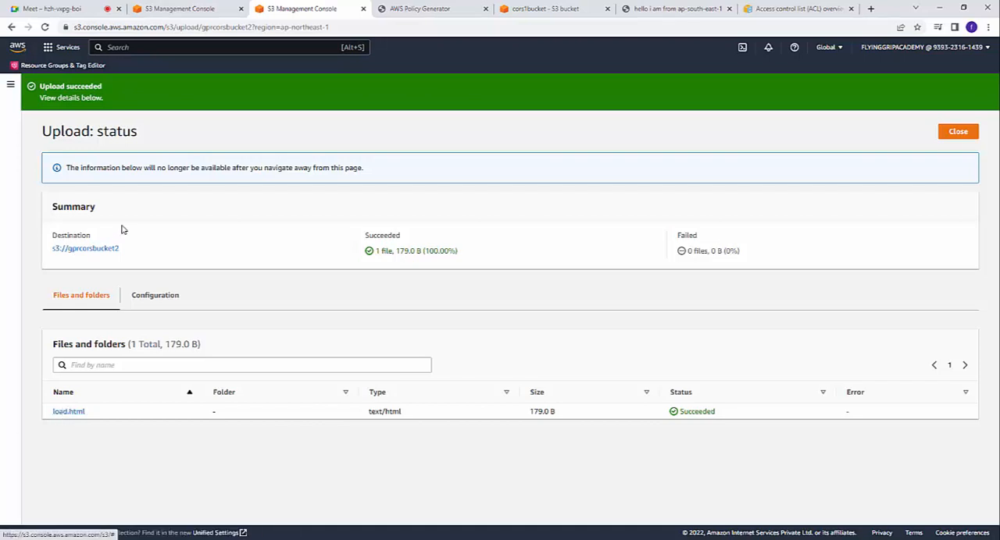
Step: Return to gprcorsbucket2, open its bucket policy for editing and launch the AWS Policy Generator
{"action": "left_click", "coordinate": [100, 250]}
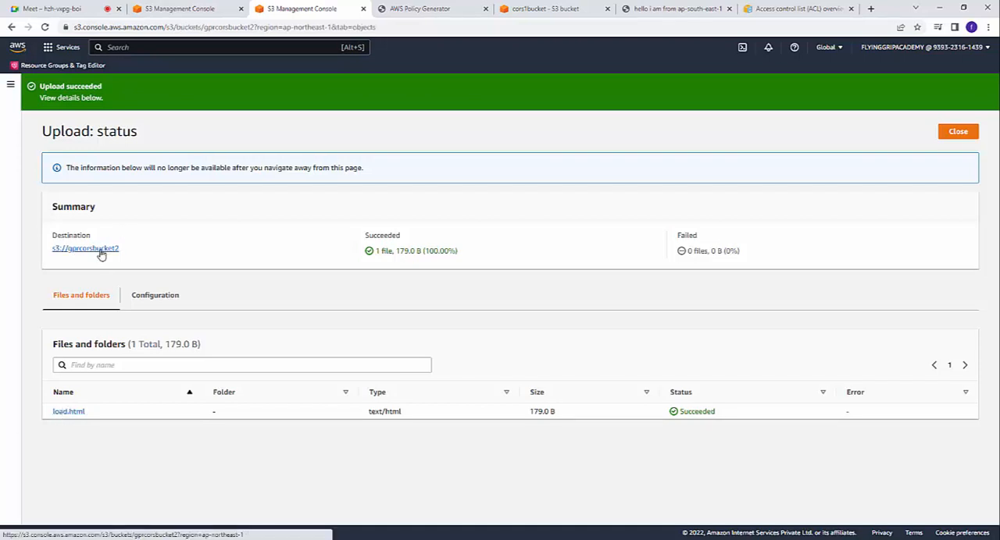
{"action": "left_click", "coordinate": [179, 155]}
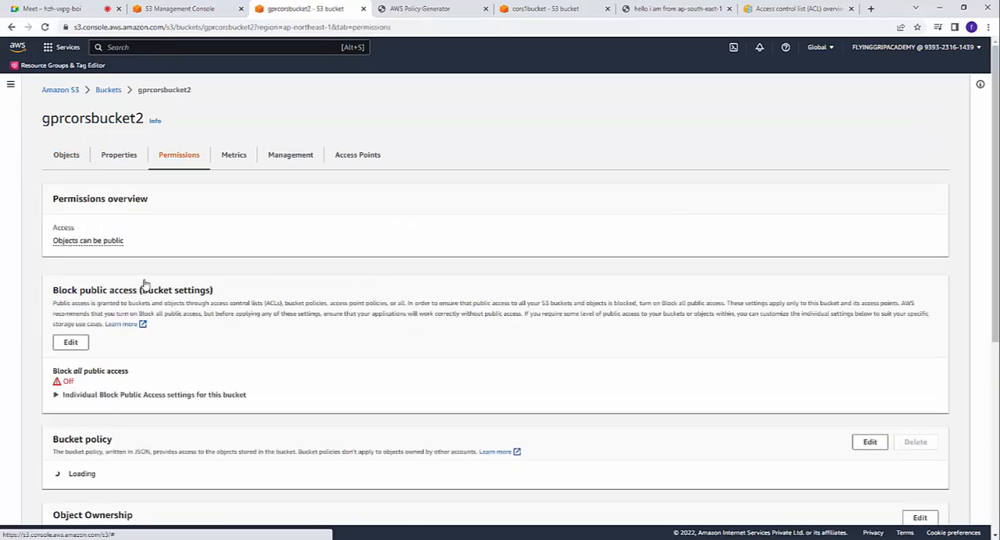
{"action": "scroll", "coordinate": [204, 341], "scroll_direction": "down", "scroll_amount": 3}
{"action": "left_click", "coordinate": [869, 236]}
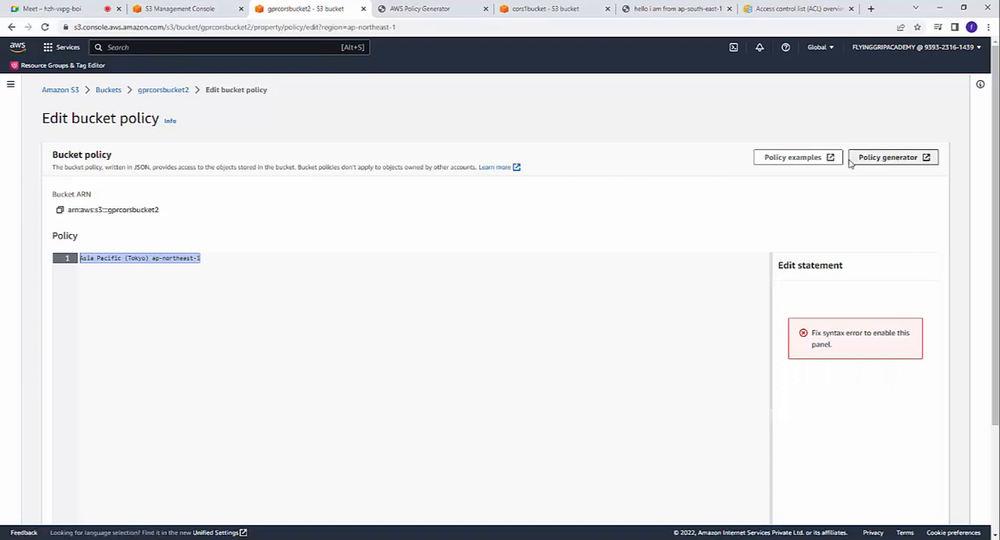
{"action": "left_click", "coordinate": [888, 159]}
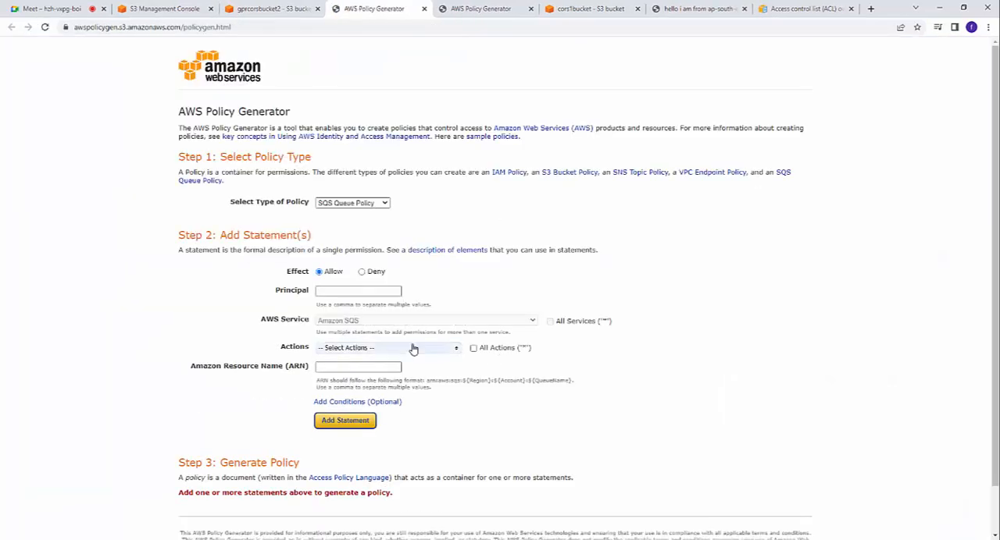
Step: Set the policy type to S3 Bucket Policy, the principal to * and the action to GetObject
{"action": "left_click", "coordinate": [352, 204]}
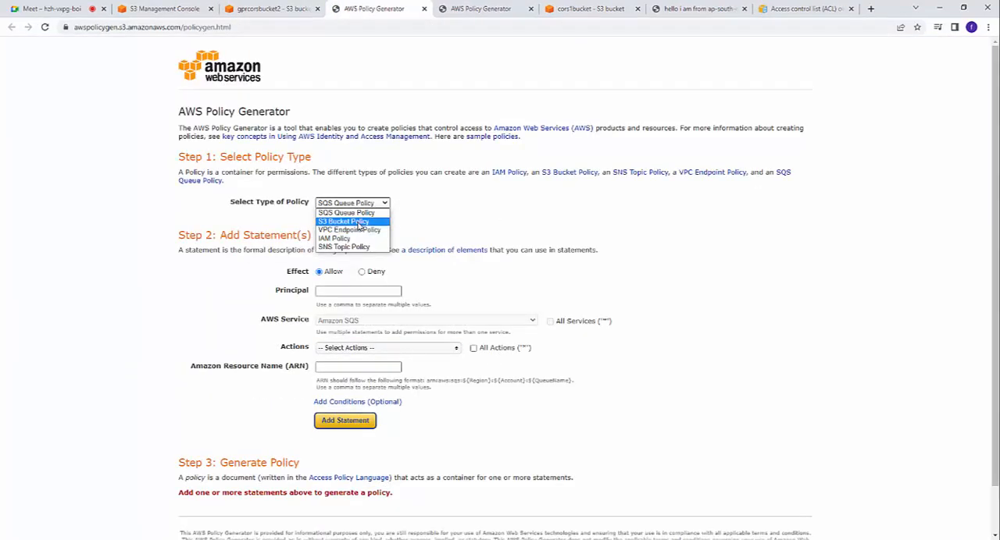
{"action": "left_click", "coordinate": [360, 222]}
{"action": "left_click", "coordinate": [351, 289]}
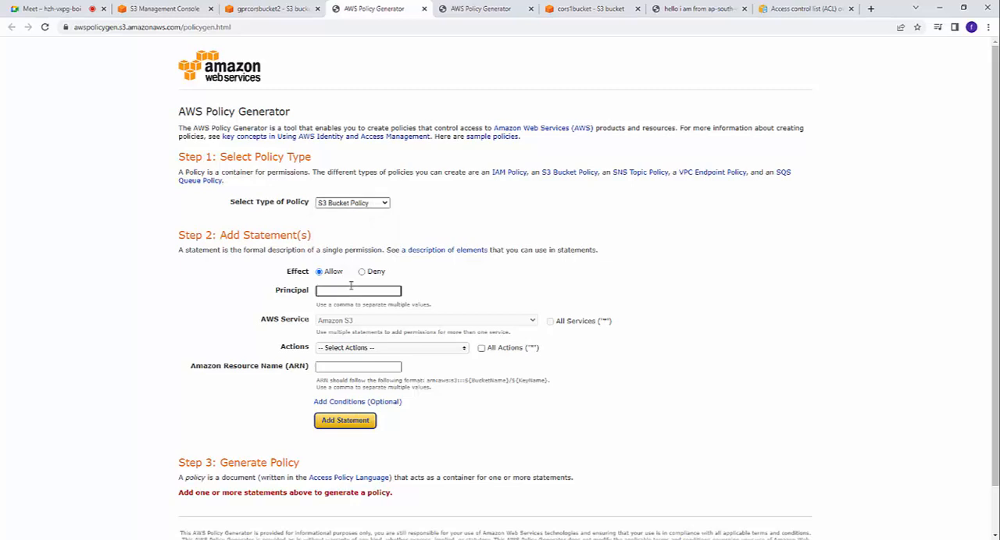
{"action": "type", "text": "*"}
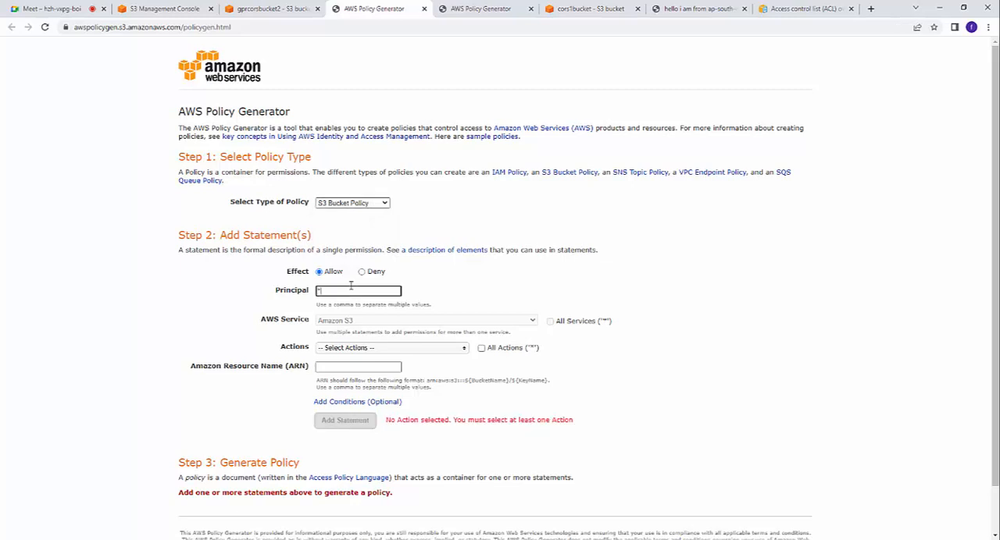
{"action": "left_click", "coordinate": [414, 349]}
{"action": "scroll", "coordinate": [379, 424], "scroll_direction": "down", "scroll_amount": 4}
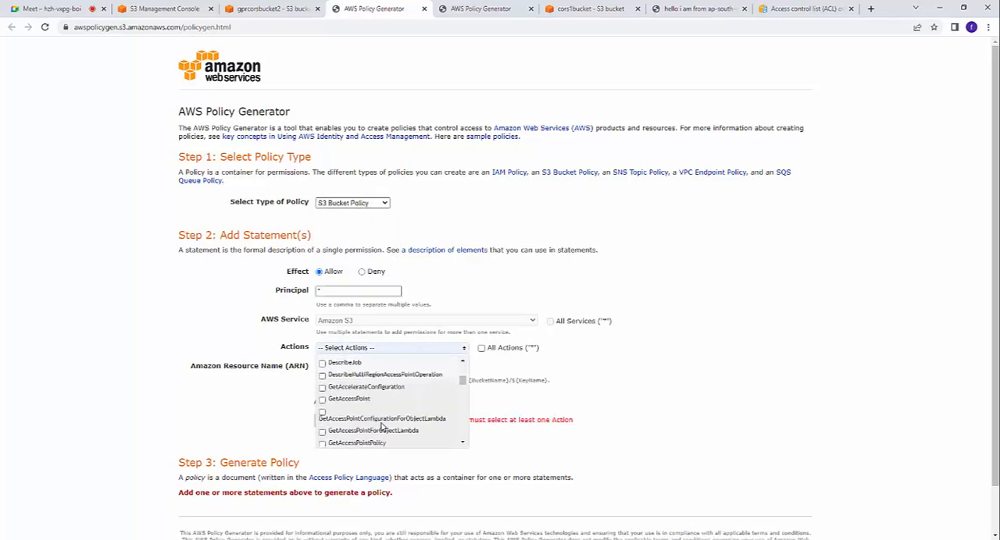
{"action": "scroll", "coordinate": [381, 426], "scroll_direction": "down", "scroll_amount": 10}
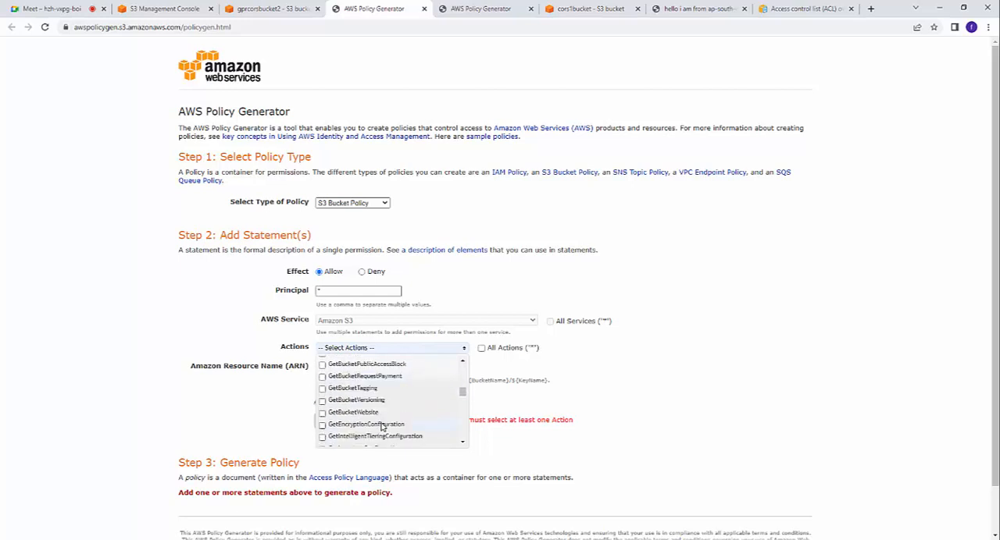
{"action": "scroll", "coordinate": [381, 426], "scroll_direction": "down", "scroll_amount": 2}
{"action": "left_click", "coordinate": [322, 376]}
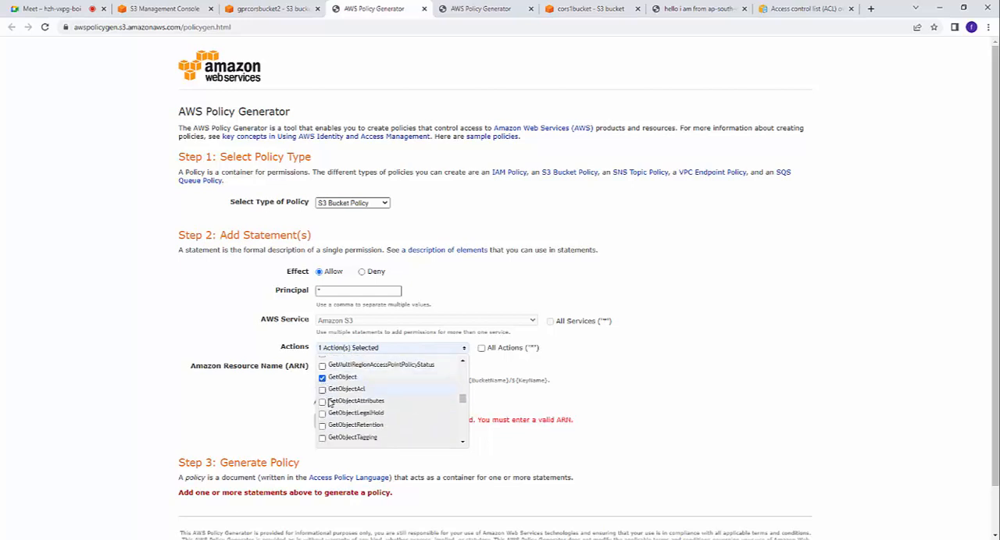
{"action": "left_click", "coordinate": [795, 382]}
Step: Copy the bucket ARN from the properties of gprcorsbucket2
{"action": "left_click", "coordinate": [375, 367]}
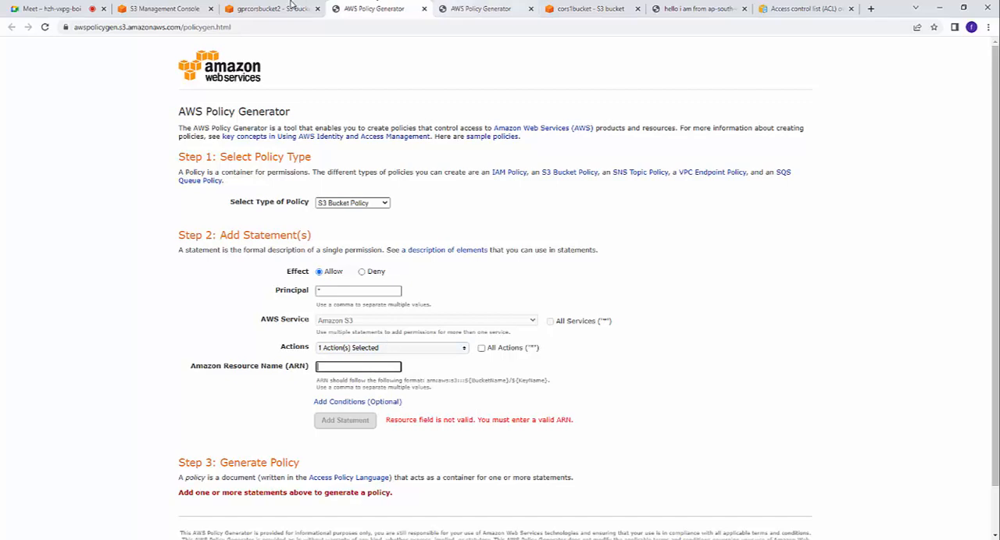
{"action": "left_click", "coordinate": [289, 8]}
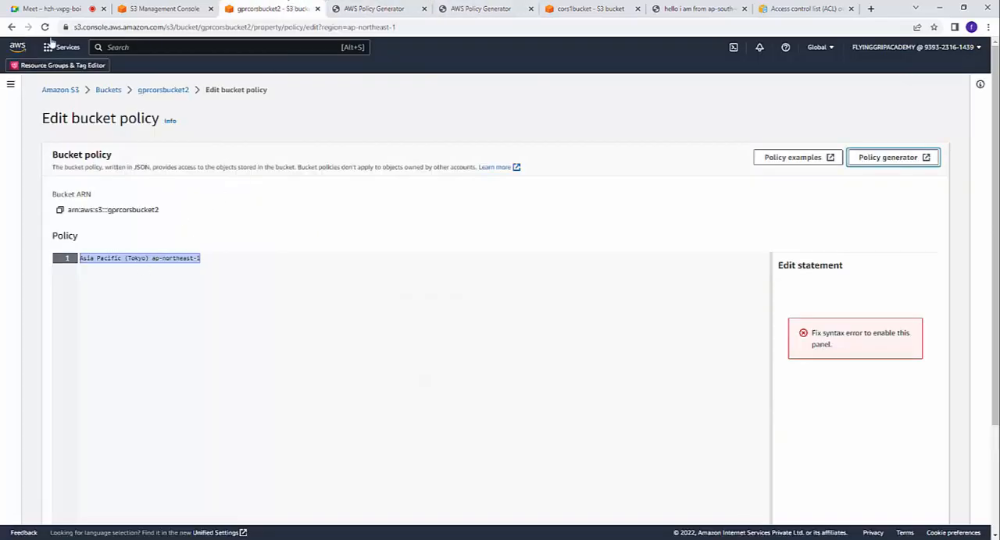
{"action": "left_click", "coordinate": [161, 91]}
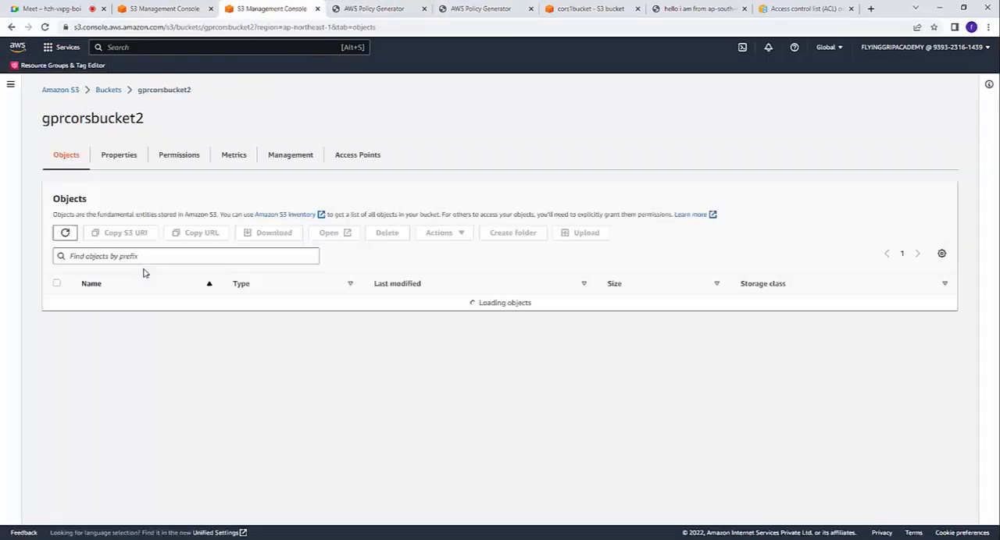
{"action": "left_click", "coordinate": [110, 157]}
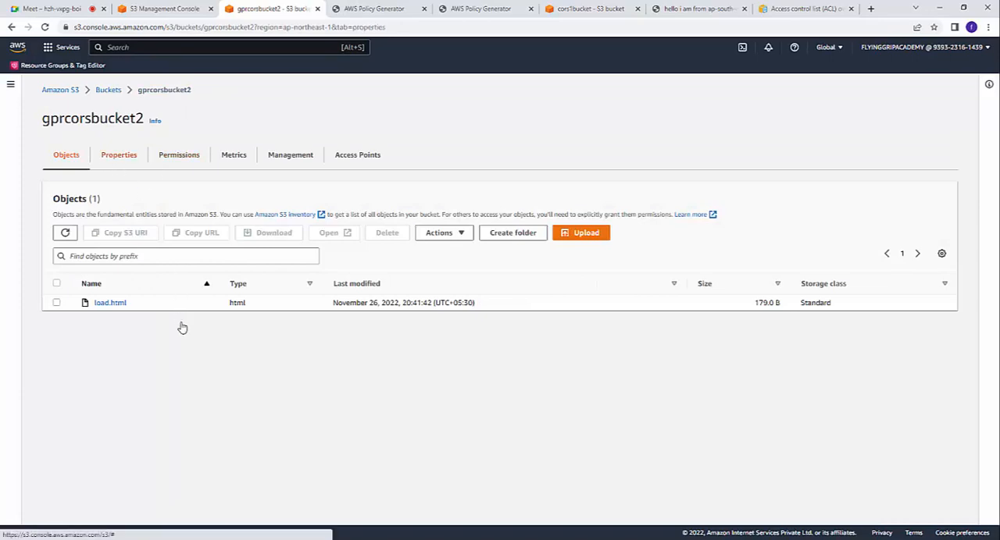
{"action": "scroll", "coordinate": [180, 327], "scroll_direction": "down", "scroll_amount": 2}
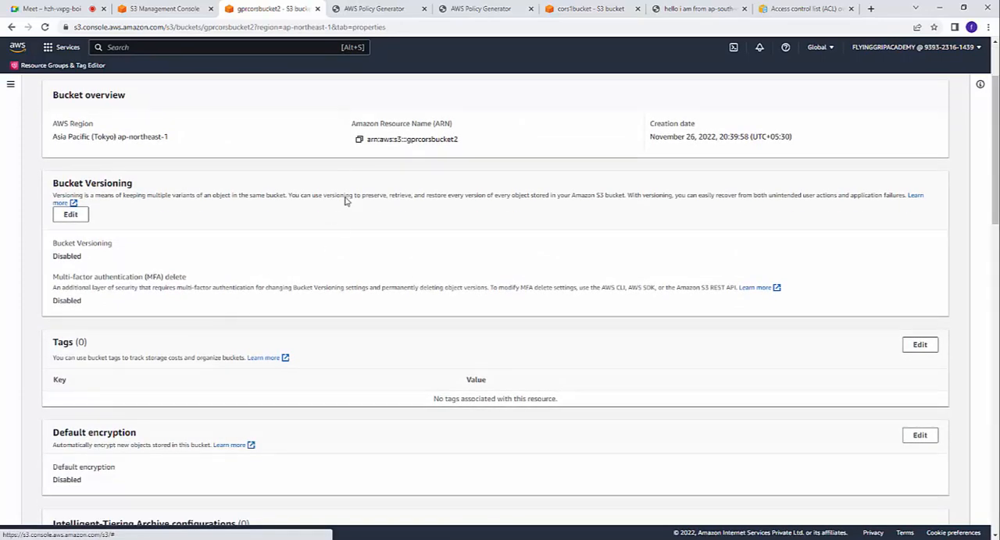
{"action": "left_click", "coordinate": [359, 140]}
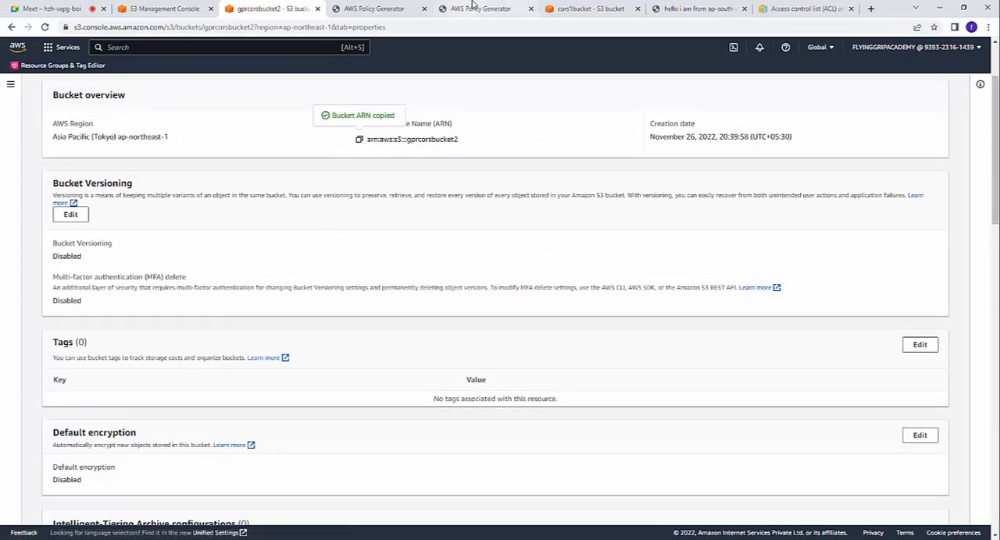
Step: Enter arn:aws:s3:::gprcorsbucket2/* as the resource ARN in the AWS Policy Generator and add the statement
{"action": "left_click", "coordinate": [474, 10]}
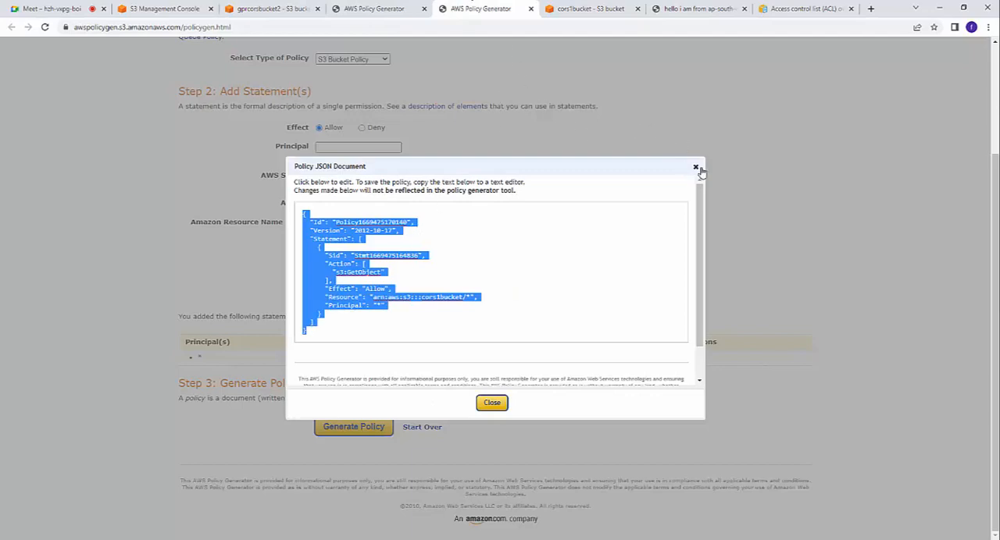
{"action": "left_click", "coordinate": [374, 9]}
{"action": "right_click", "coordinate": [347, 364]}
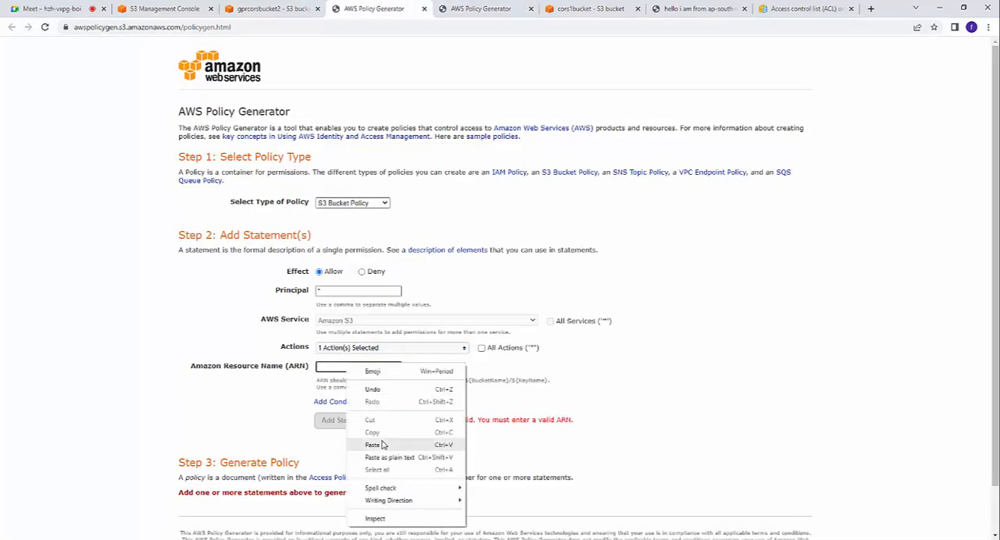
{"action": "left_click", "coordinate": [372, 444]}
{"action": "type", "text": "/"}
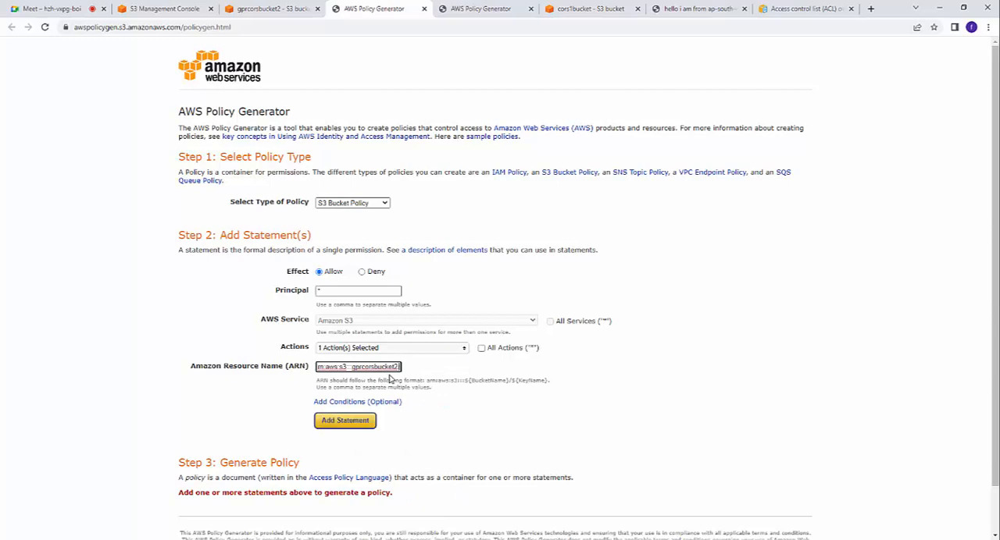
{"action": "type", "text": "*"}
{"action": "scroll", "coordinate": [336, 437], "scroll_direction": "down", "scroll_amount": 1}
{"action": "left_click", "coordinate": [347, 372]}
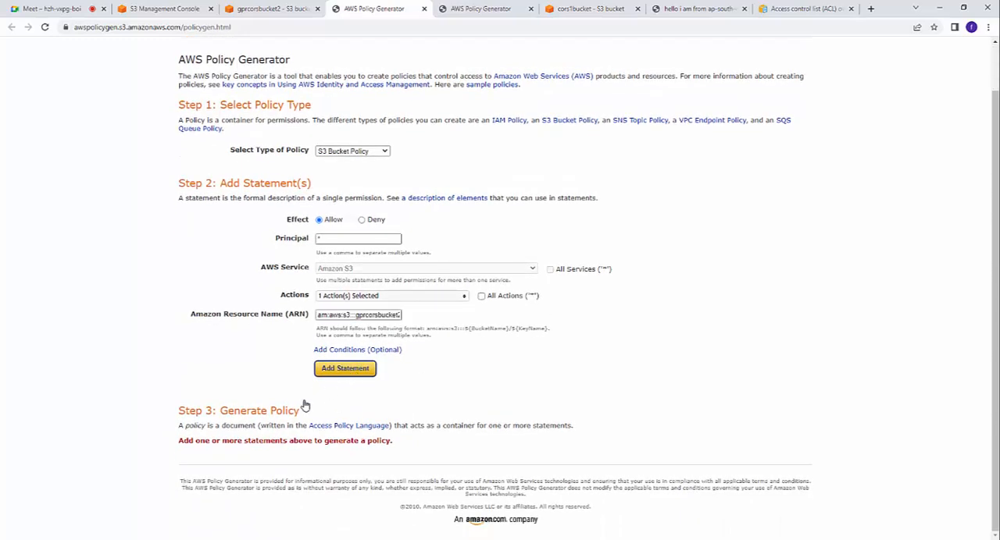
Step: Generate the policy for gprcorsbucket2 and copy its entire JSON document
{"action": "scroll", "coordinate": [258, 433], "scroll_direction": "down", "scroll_amount": 1}
{"action": "left_click", "coordinate": [373, 435]}
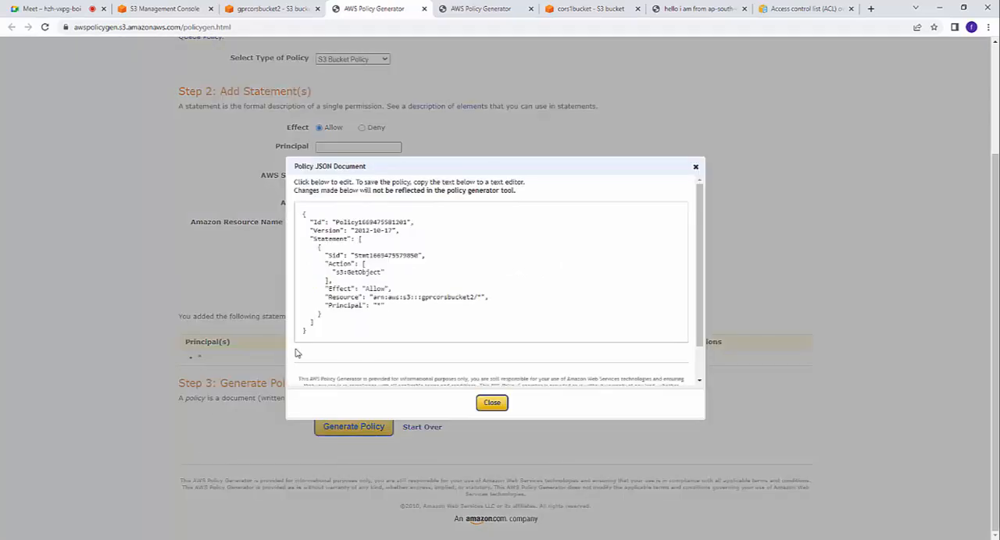
{"action": "left_click_drag", "start_coordinate": [319, 333], "coordinate": [305, 204]}
{"action": "right_click", "coordinate": [312, 250]}
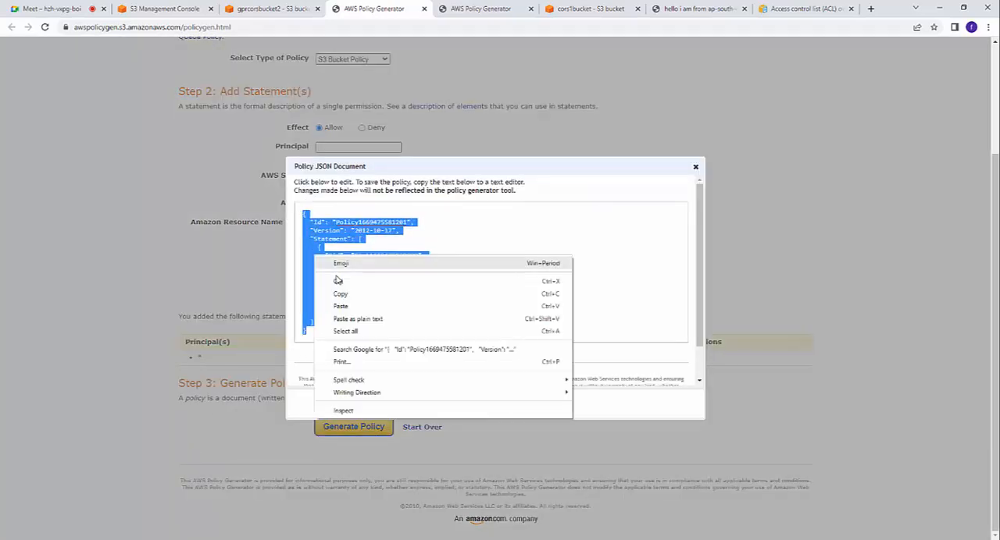
{"action": "left_click", "coordinate": [353, 291]}
{"action": "left_click", "coordinate": [494, 8]}
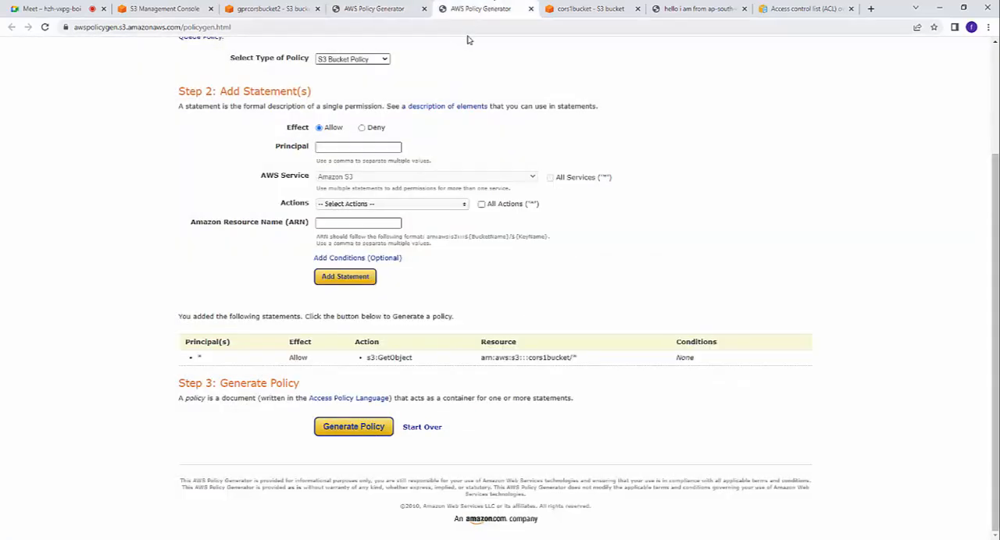
{"action": "left_click", "coordinate": [378, 8]}
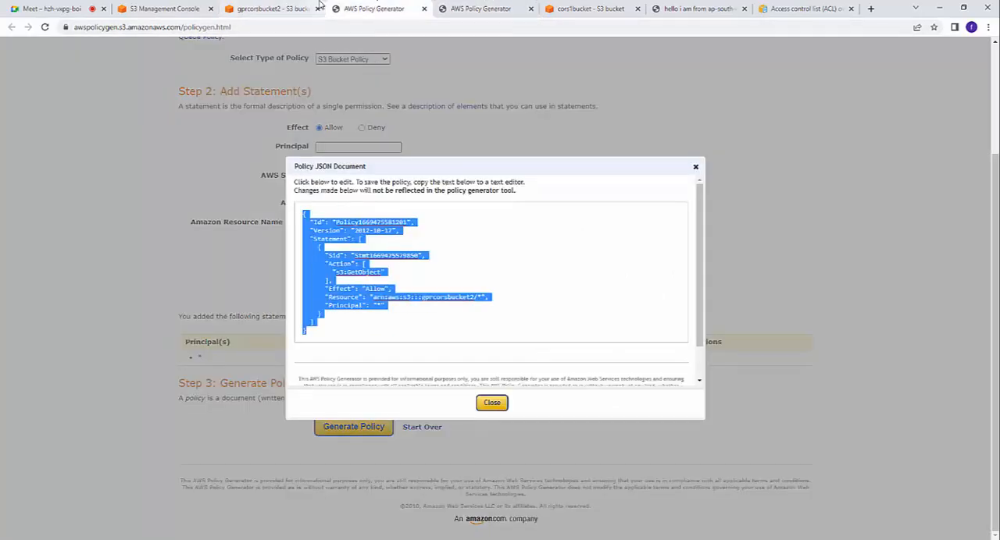
Step: Go back to gprcorsbucket2's permissions in the S3 console and open its bucket policy for editing
{"action": "left_click", "coordinate": [271, 8]}
{"action": "scroll", "coordinate": [188, 258], "scroll_direction": "up", "scroll_amount": 1}
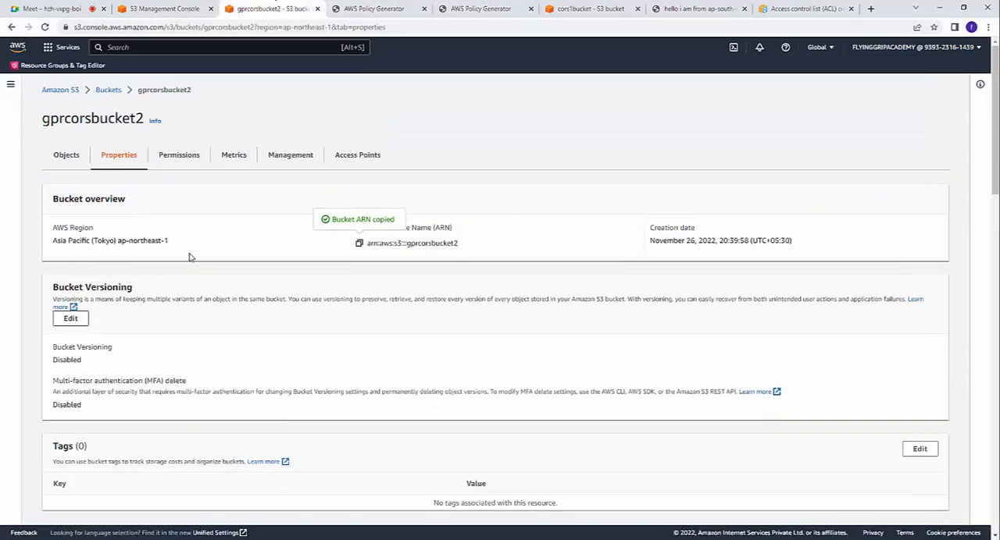
{"action": "left_click", "coordinate": [195, 151]}
{"action": "scroll", "coordinate": [220, 289], "scroll_direction": "down", "scroll_amount": 2}
{"action": "scroll", "coordinate": [222, 337], "scroll_direction": "down", "scroll_amount": 4}
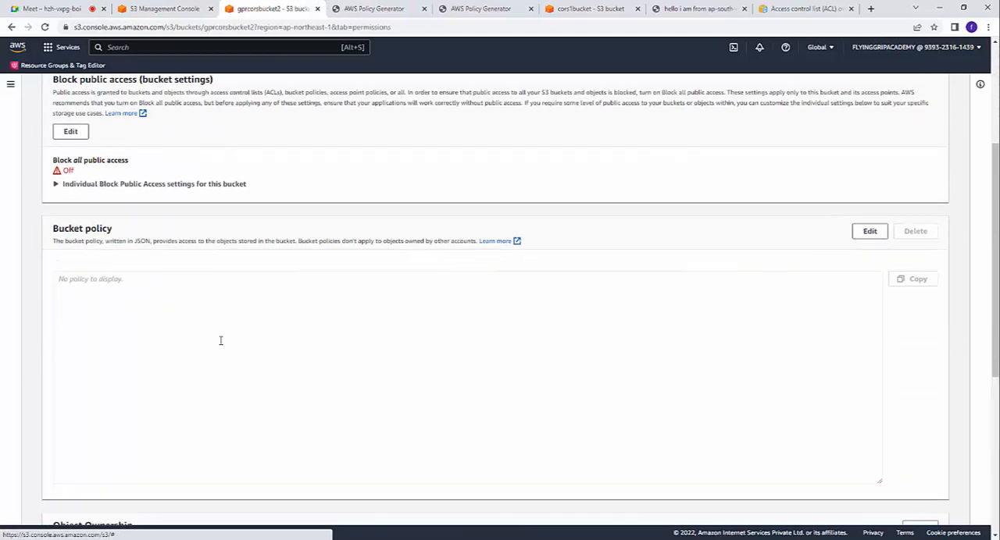
{"action": "scroll", "coordinate": [223, 336], "scroll_direction": "up", "scroll_amount": 3}
{"action": "left_click", "coordinate": [212, 203]}
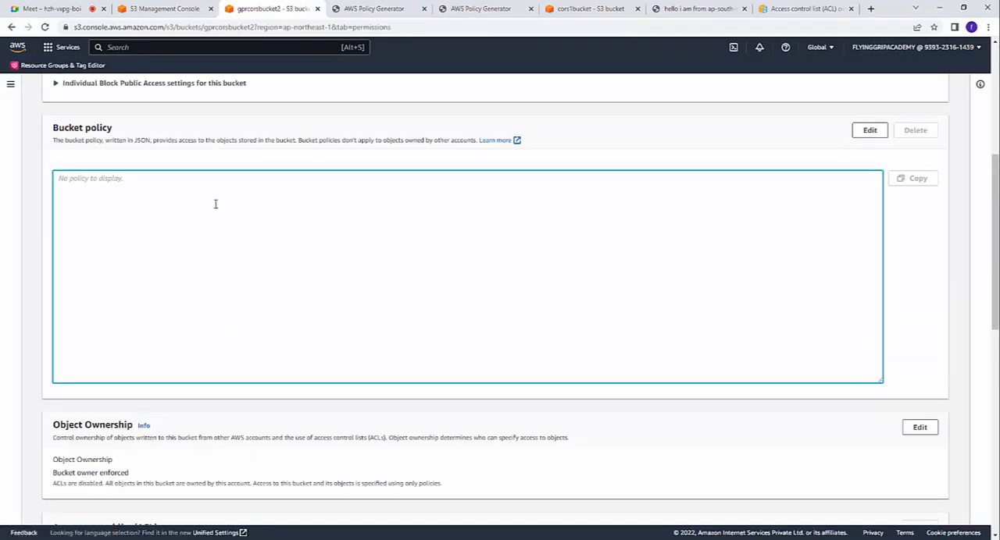
{"action": "right_click", "coordinate": [215, 205]}
{"action": "left_click", "coordinate": [859, 132]}
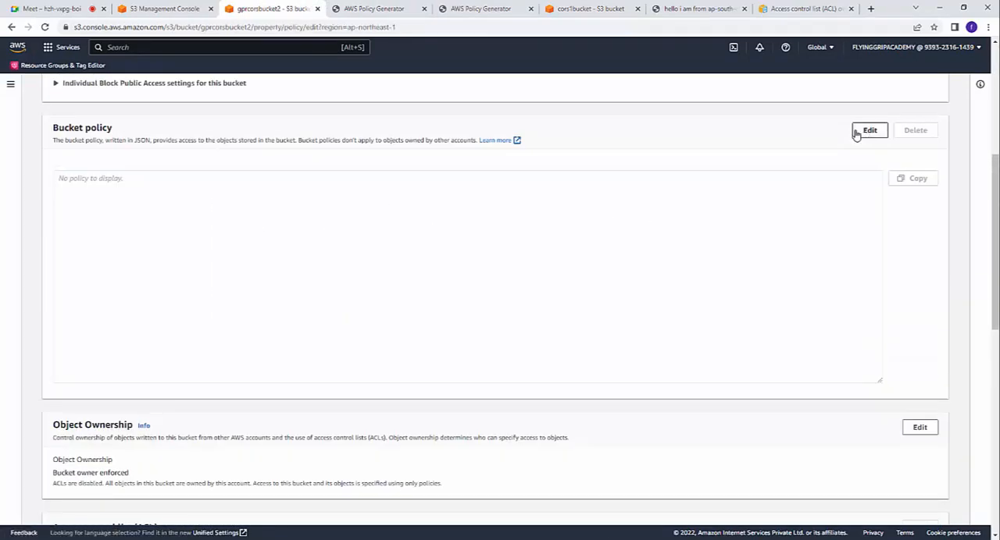
{"action": "left_click", "coordinate": [867, 132]}
Step: Paste the generated JSON as gprcorsbucket2's bucket policy, save the changes and review the saved policy
{"action": "right_click", "coordinate": [230, 311]}
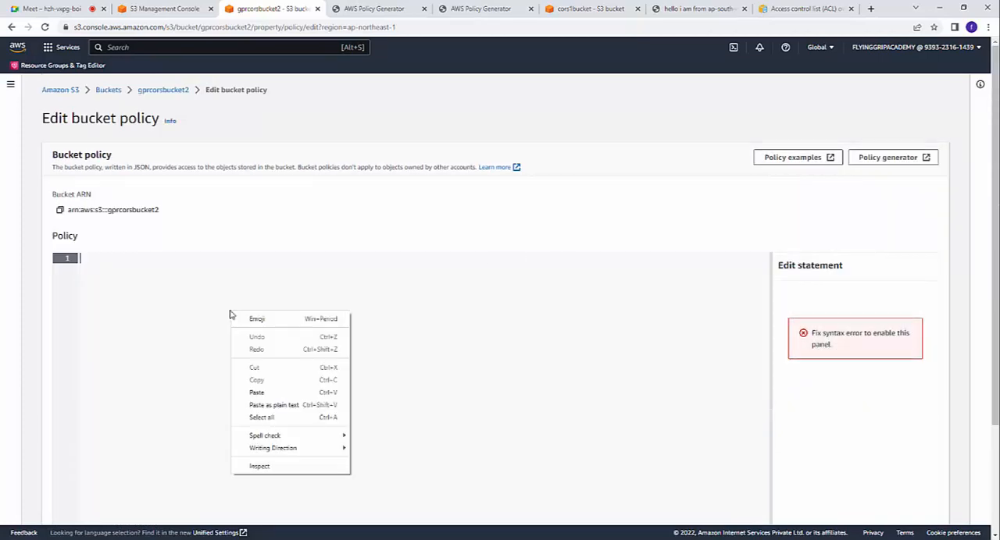
{"action": "left_click", "coordinate": [251, 394]}
{"action": "scroll", "coordinate": [299, 397], "scroll_direction": "down", "scroll_amount": 2}
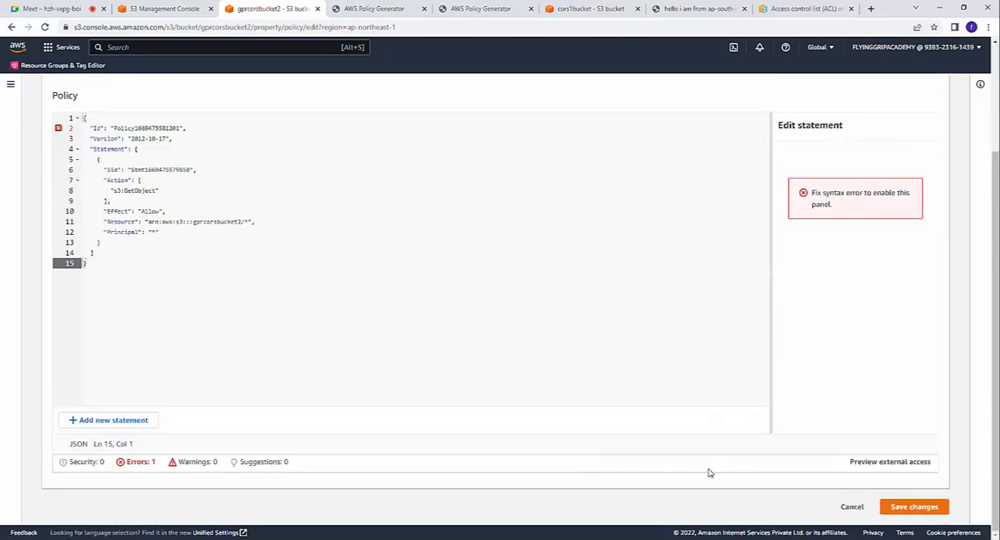
{"action": "left_click", "coordinate": [904, 506]}
{"action": "scroll", "coordinate": [505, 350], "scroll_direction": "down", "scroll_amount": 2}
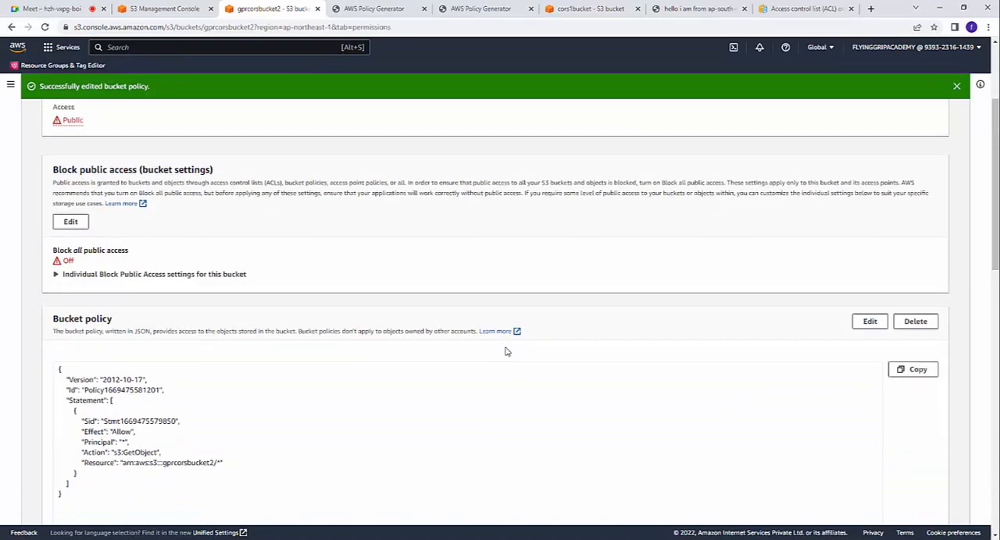
{"action": "scroll", "coordinate": [504, 352], "scroll_direction": "down", "scroll_amount": 2}
{"action": "scroll", "coordinate": [435, 305], "scroll_direction": "up", "scroll_amount": 4}
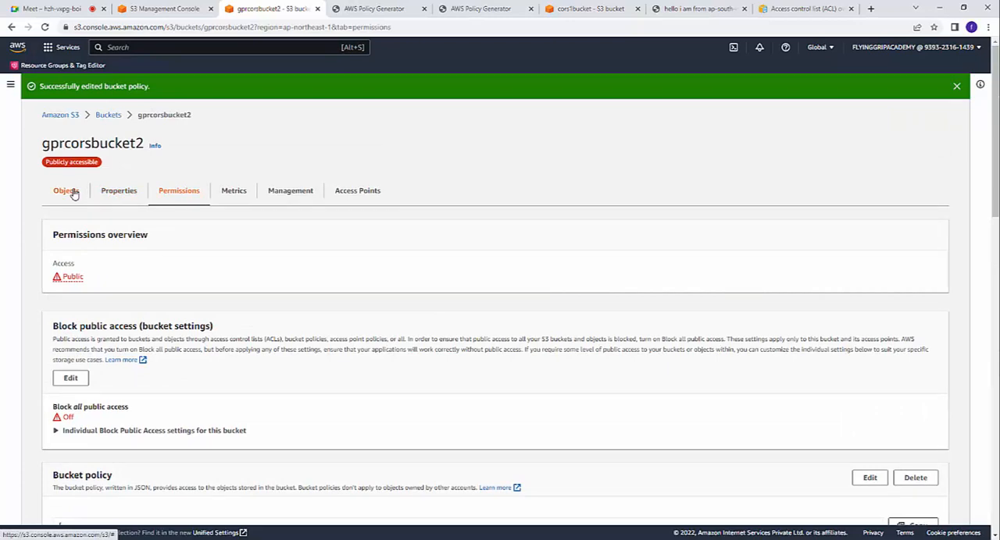
Step: Open the object URL of load.html from gprcorsbucket2 in a new browser tab and check the page's text
{"action": "left_click", "coordinate": [78, 194]}
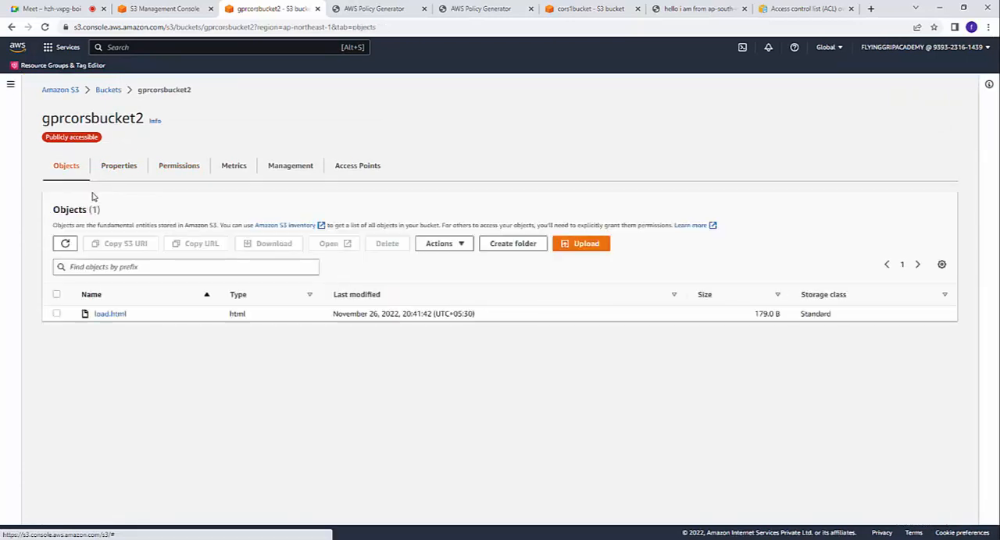
{"action": "left_click", "coordinate": [101, 315]}
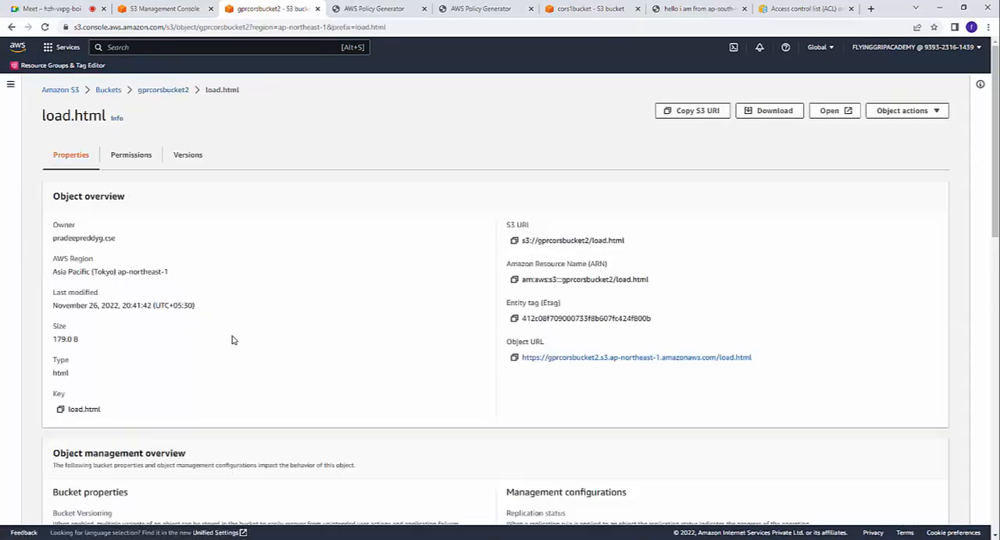
{"action": "scroll", "coordinate": [563, 344], "scroll_direction": "down", "scroll_amount": 4}
{"action": "scroll", "coordinate": [562, 352], "scroll_direction": "up", "scroll_amount": 3}
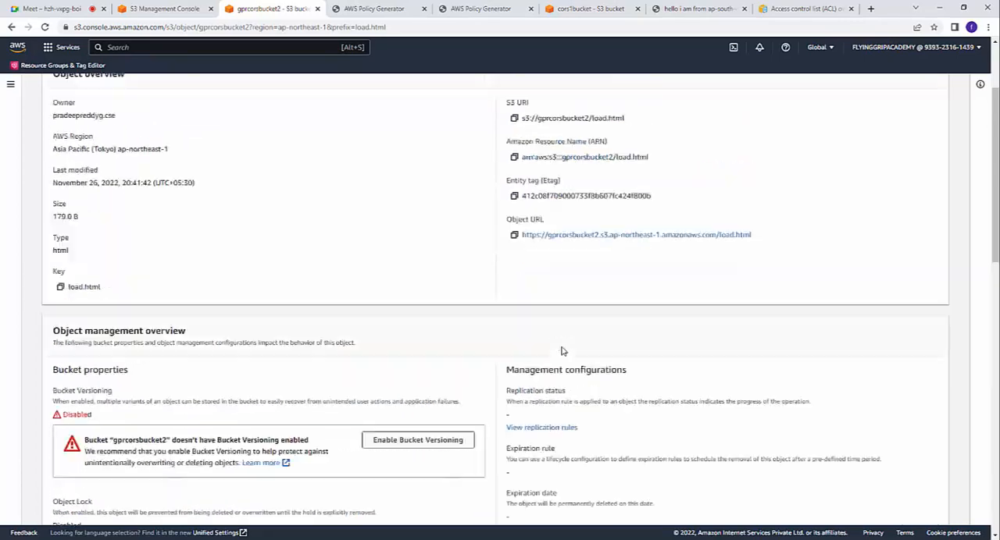
{"action": "right_click", "coordinate": [588, 313]}
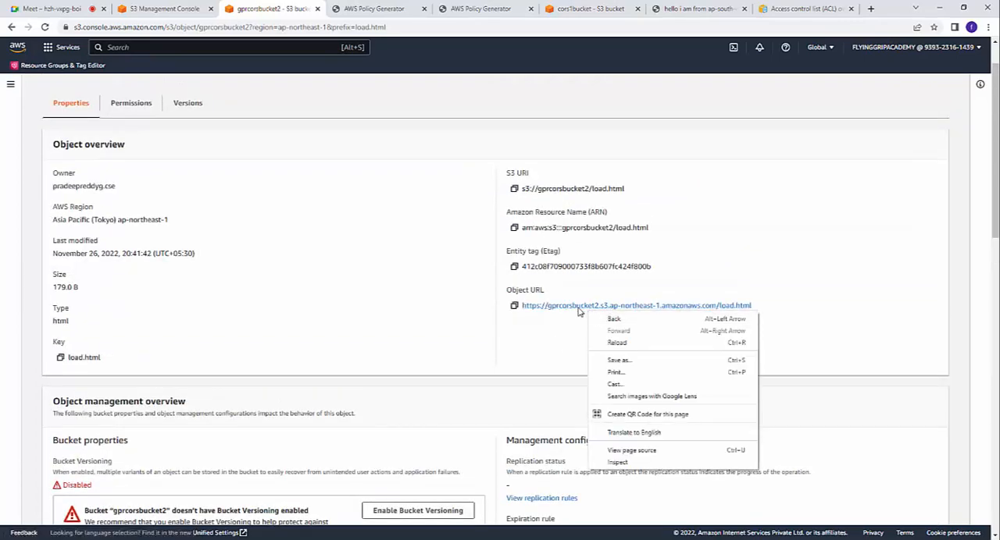
{"action": "left_click", "coordinate": [587, 319]}
{"action": "left_click", "coordinate": [335, 11]}
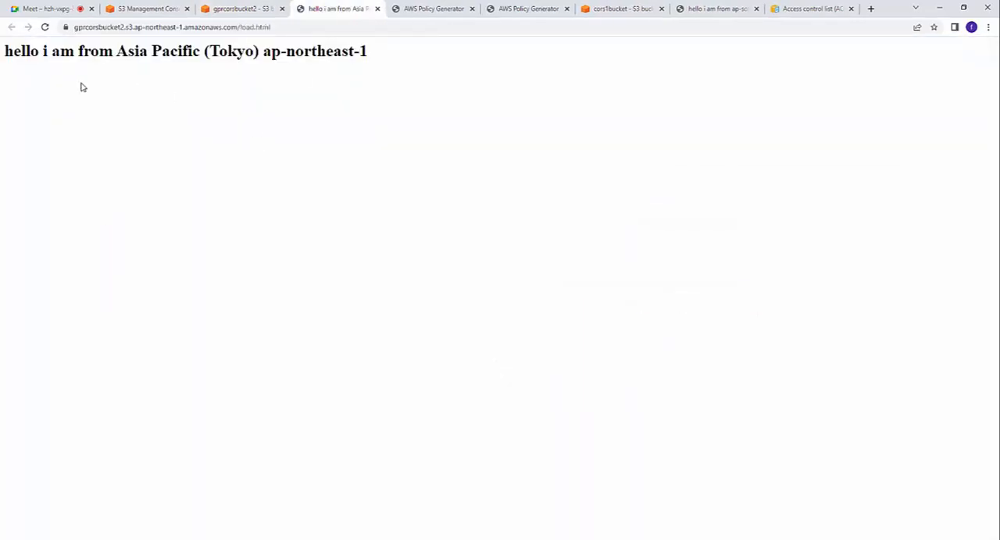
{"action": "left_click_drag", "start_coordinate": [4, 51], "coordinate": [437, 47]}
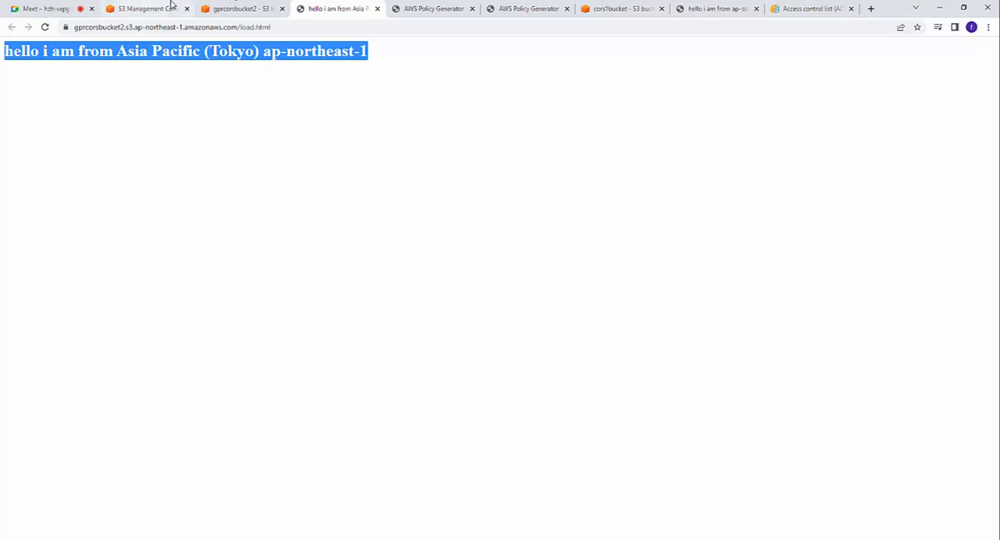
Step: Switch to cors1bucket in the S3 console and open its static website hosting settings for editing
{"action": "left_click", "coordinate": [239, 8]}
{"action": "left_click", "coordinate": [160, 93]}
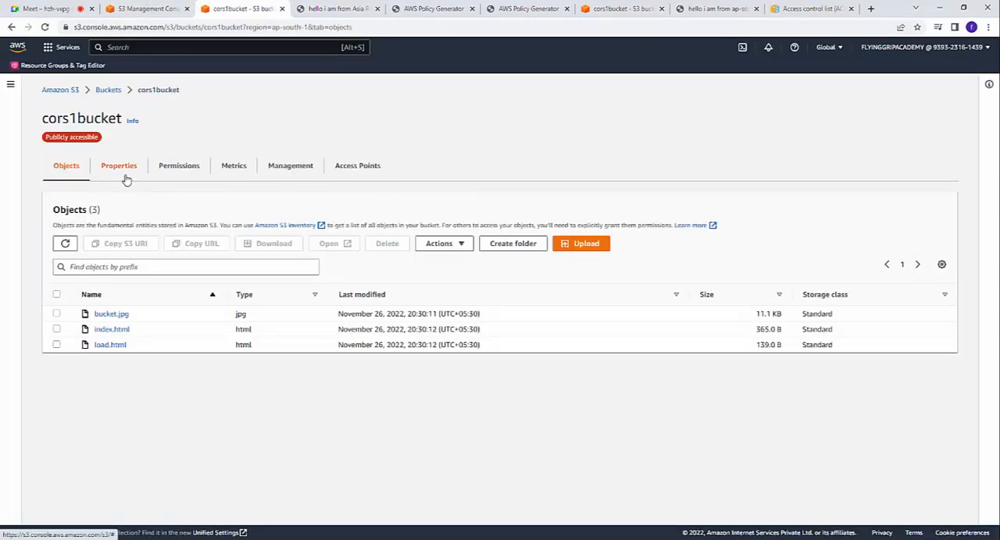
{"action": "left_click", "coordinate": [94, 165]}
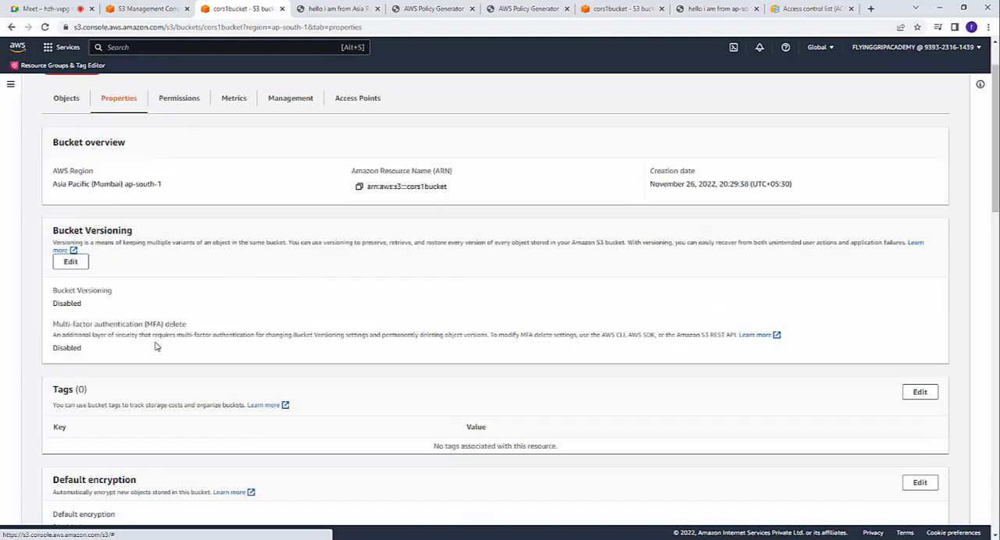
{"action": "scroll", "coordinate": [155, 346], "scroll_direction": "down", "scroll_amount": 10}
{"action": "scroll", "coordinate": [156, 346], "scroll_direction": "down", "scroll_amount": 8}
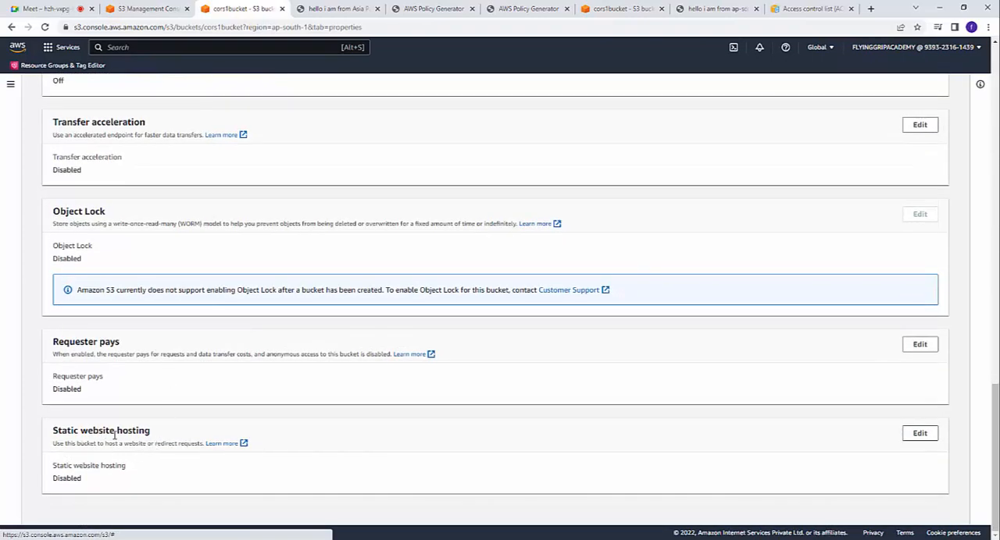
{"action": "left_click", "coordinate": [917, 434]}
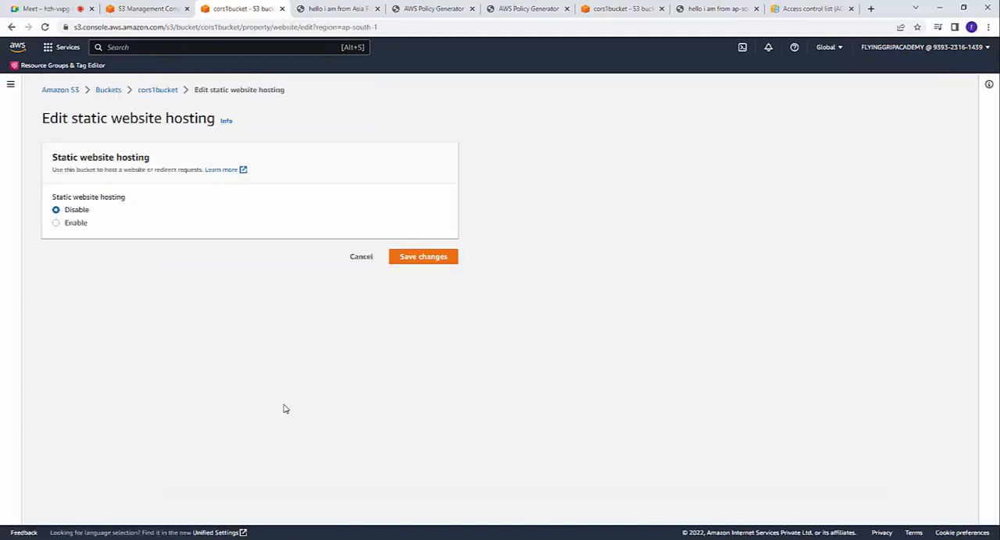
Step: Enable static website hosting on cors1bucket, hosting a static website with index.html as the index document
{"action": "left_click", "coordinate": [56, 223]}
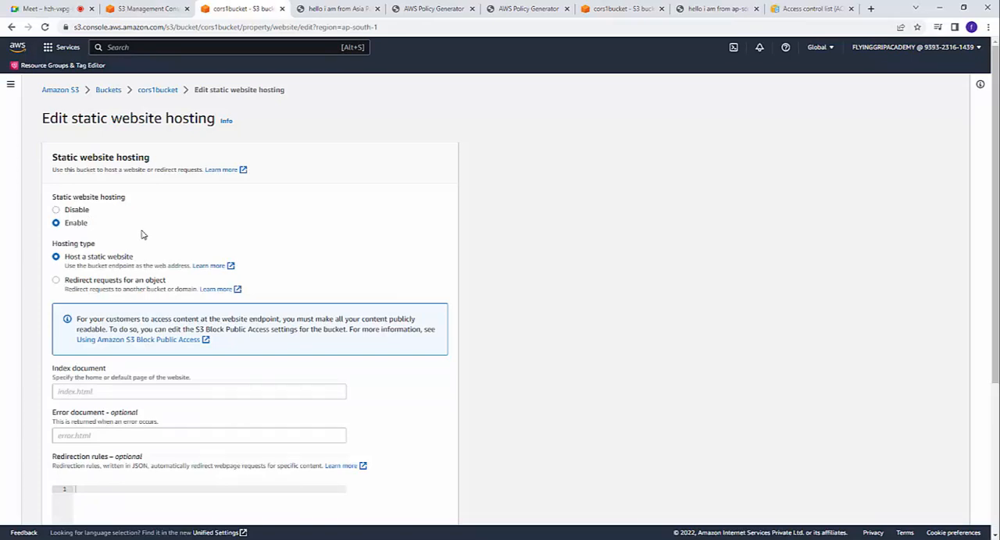
{"action": "left_click", "coordinate": [97, 390]}
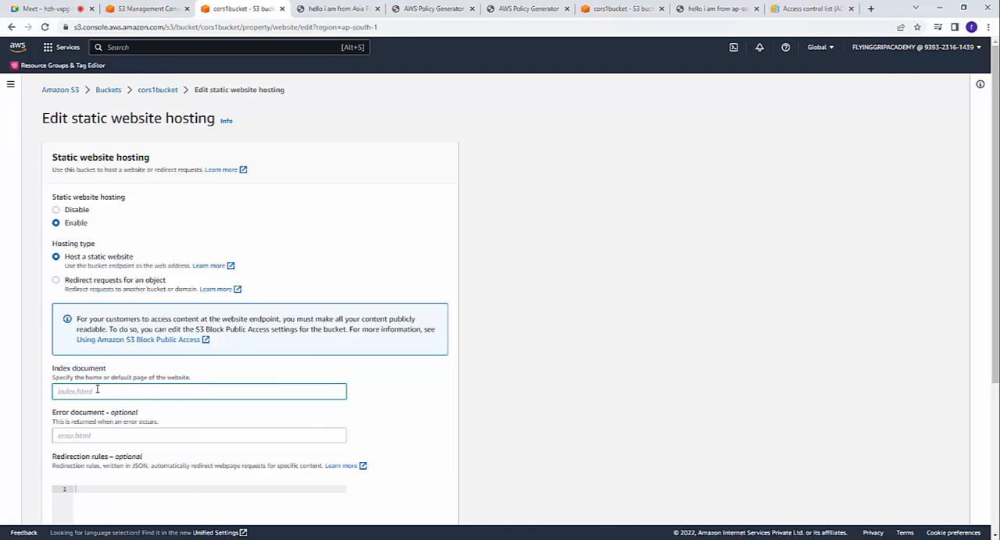
{"action": "type", "text": "index.html"}
{"action": "scroll", "coordinate": [113, 391], "scroll_direction": "down", "scroll_amount": 3}
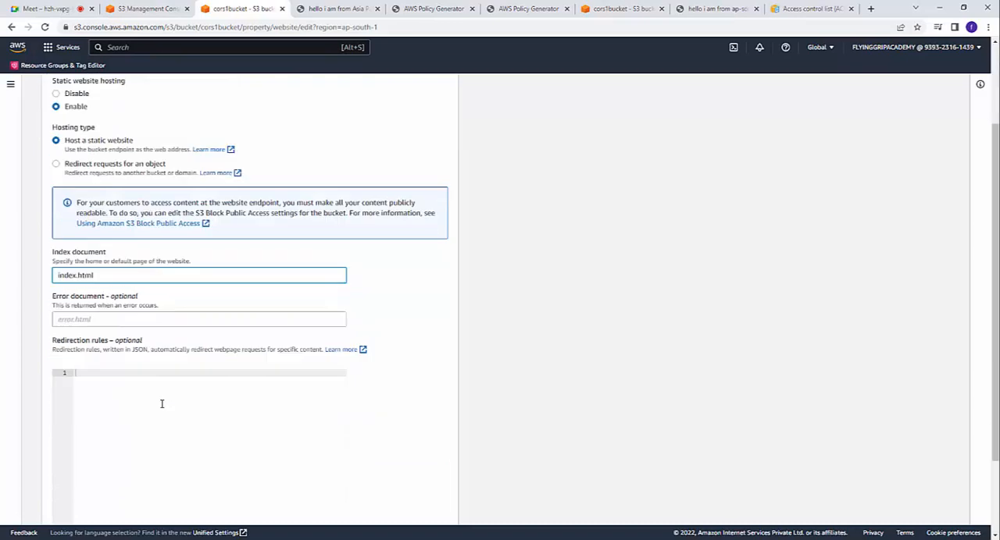
{"action": "left_click", "coordinate": [402, 506]}
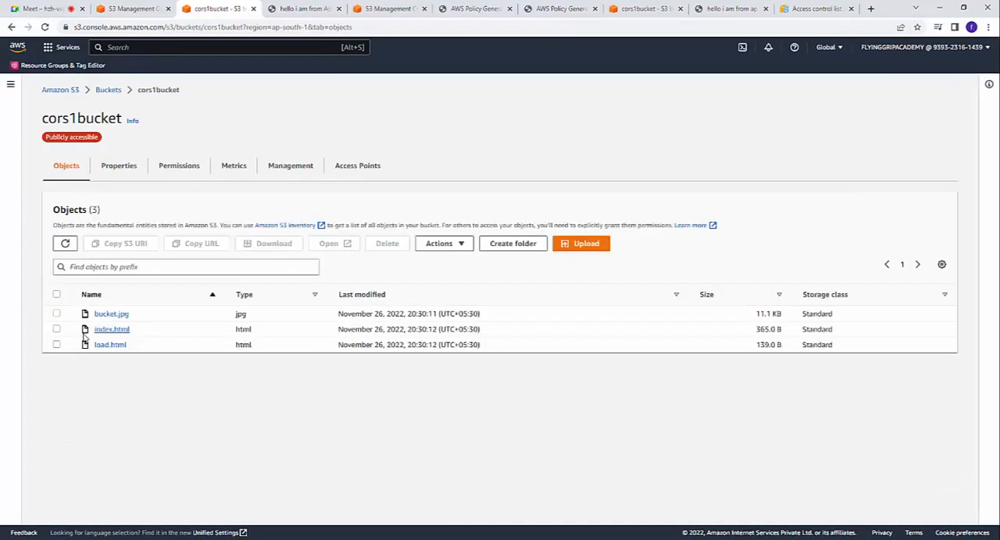
Step: Open the object URL of cors1bucket's index.html in a new browser tab and check the page's heading text
{"action": "left_click", "coordinate": [109, 331]}
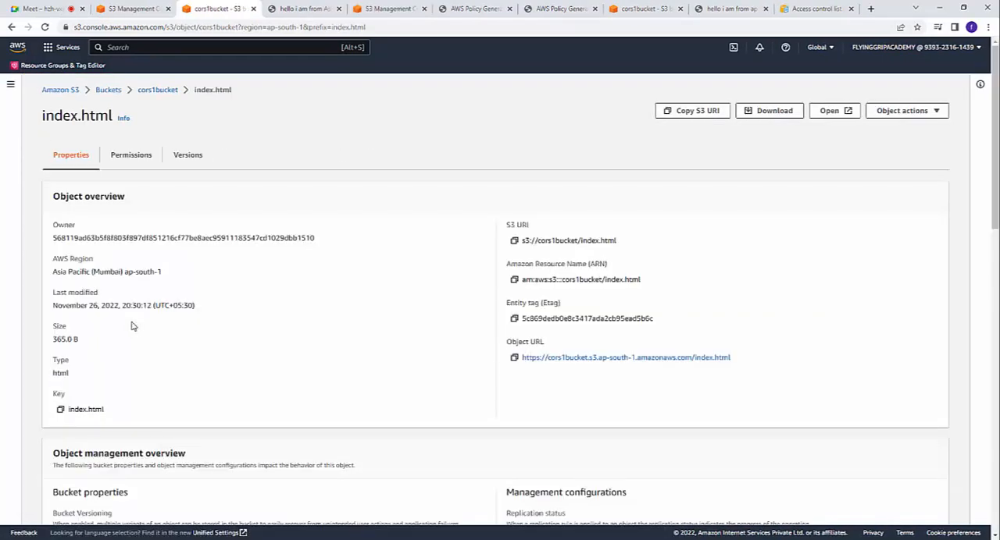
{"action": "left_click", "coordinate": [602, 358]}
{"action": "left_click", "coordinate": [431, 9]}
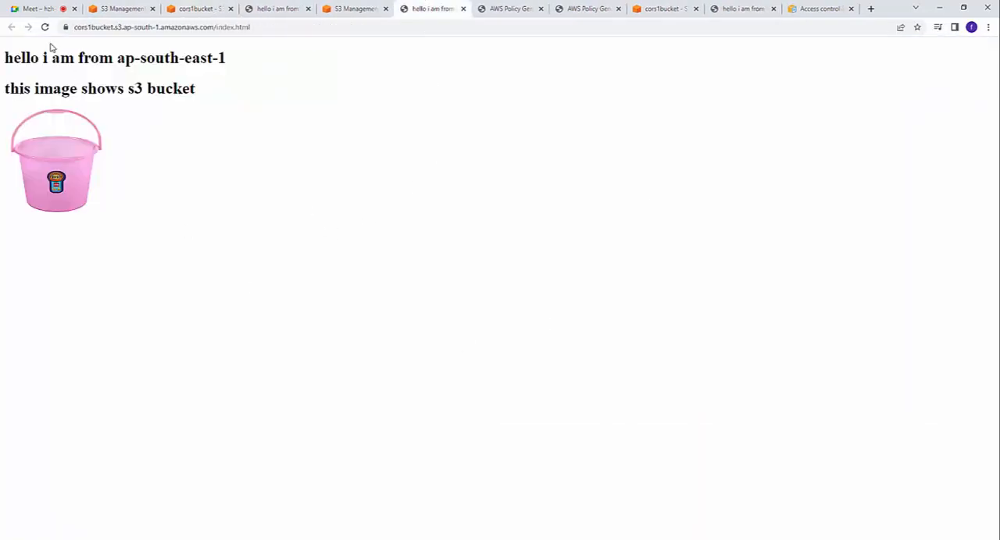
{"action": "left_click_drag", "start_coordinate": [6, 56], "coordinate": [258, 52]}
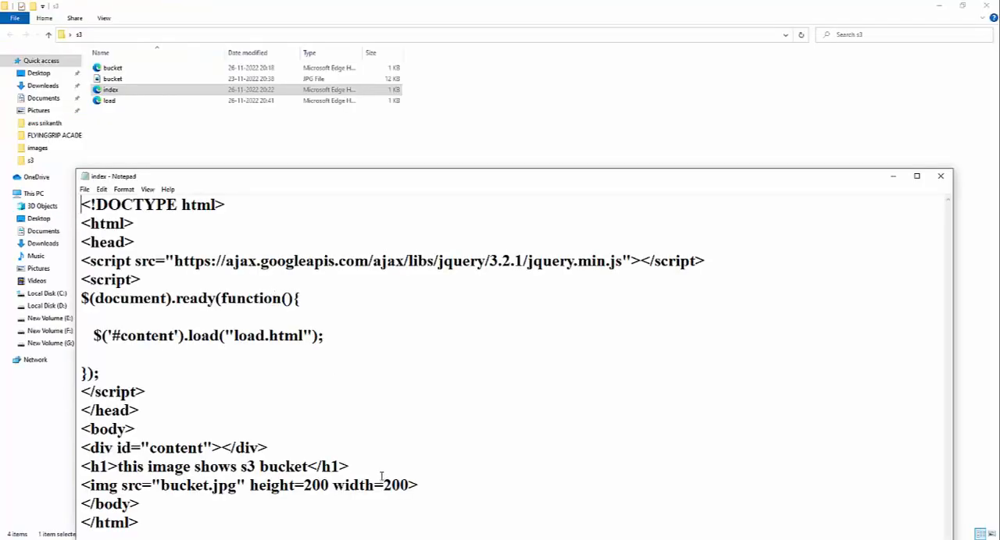
{"action": "double_click", "coordinate": [350, 182]}
{"action": "left_click", "coordinate": [240, 395]}
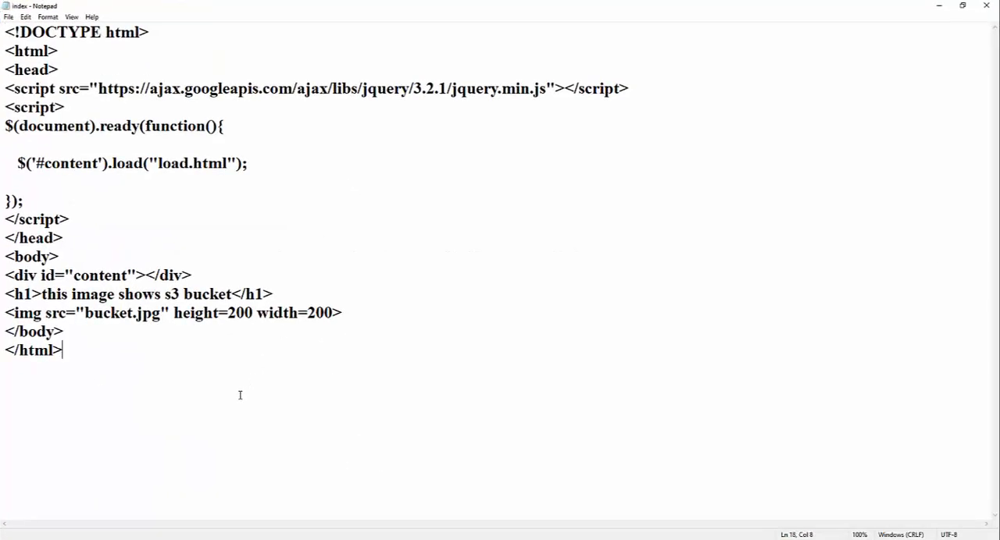
{"action": "left_click", "coordinate": [161, 162]}
{"action": "left_click_drag", "start_coordinate": [161, 164], "coordinate": [200, 164]}
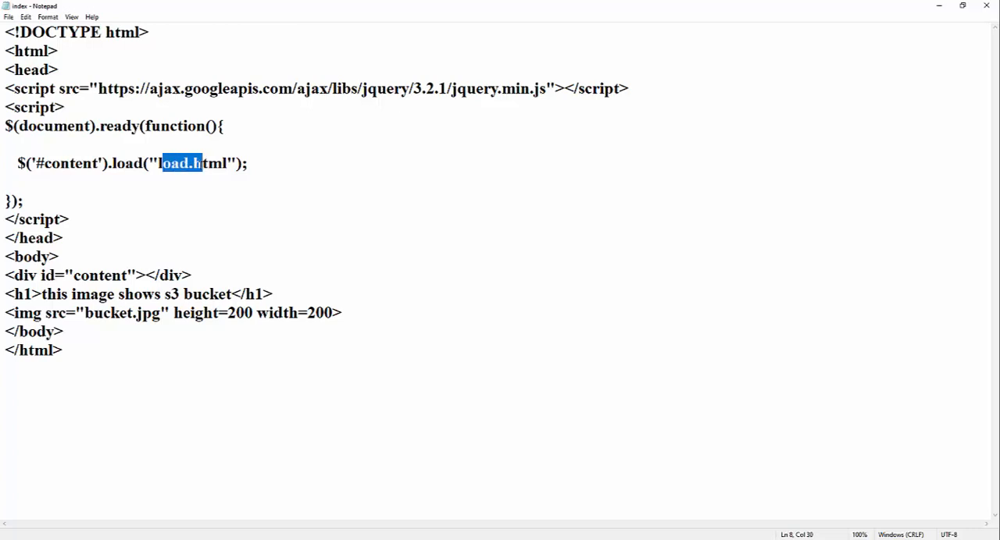
{"action": "left_click", "coordinate": [166, 166]}
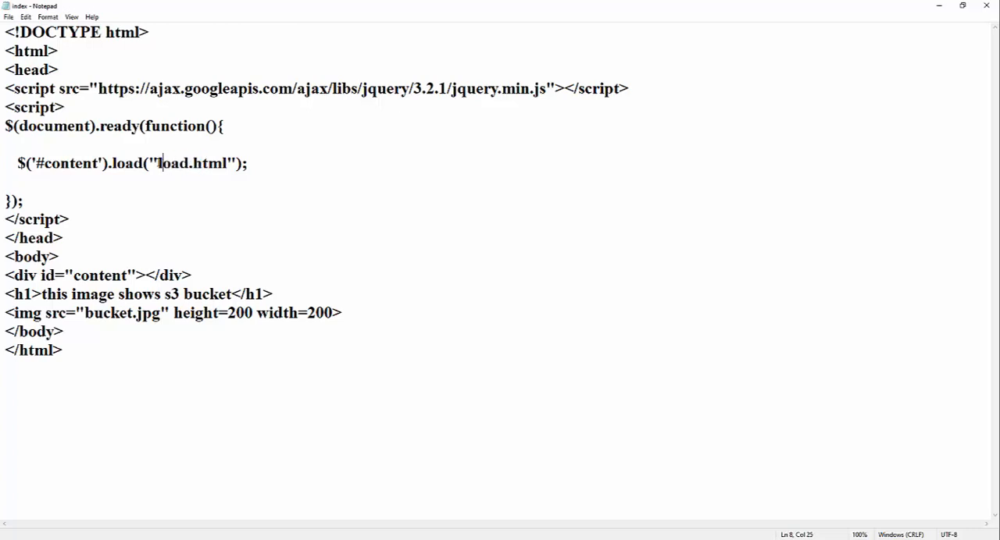
{"action": "left_click_drag", "start_coordinate": [159, 164], "coordinate": [226, 163]}
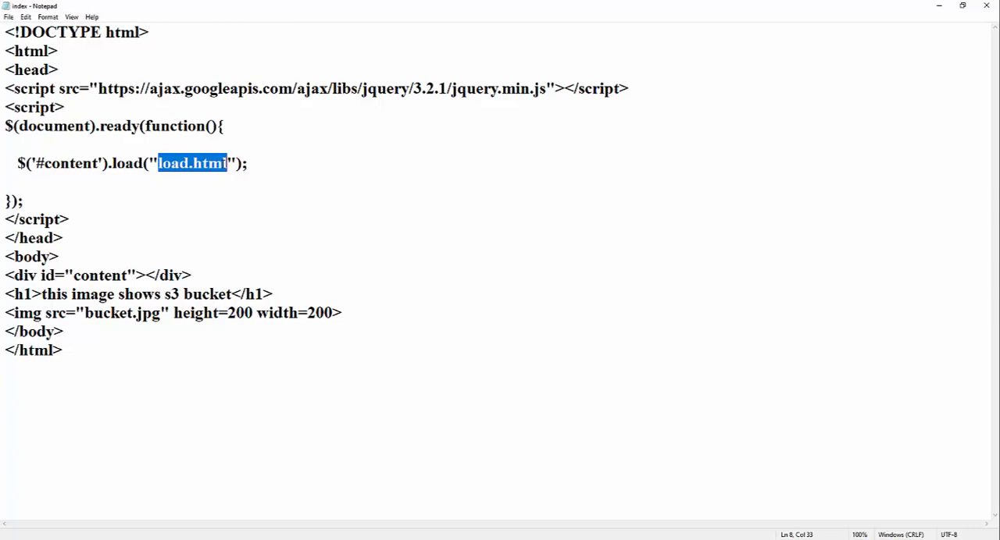
{"action": "type", "text": "https://gprcorsbucket2.s3.ap-northeast-1.amazonaws.com/load.html"}
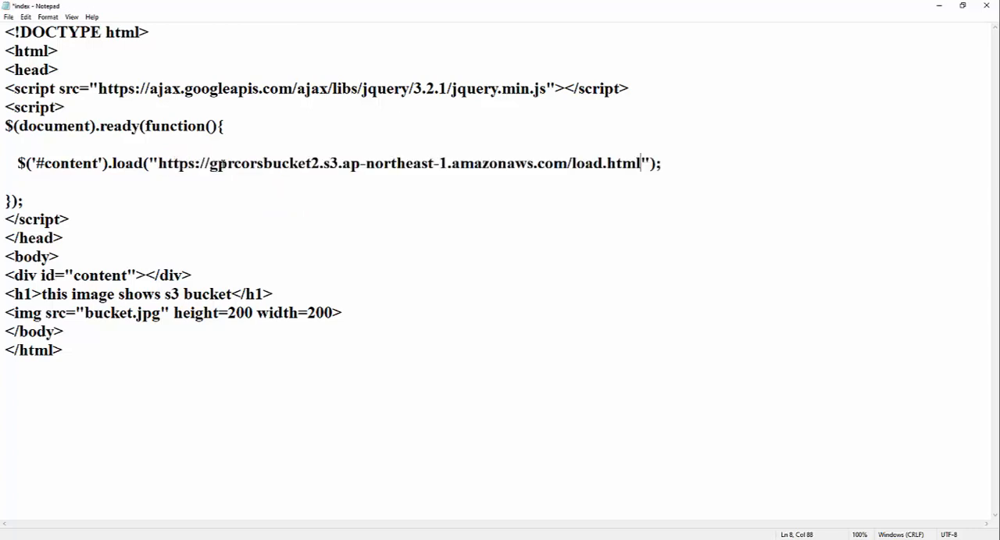
{"action": "key", "text": "ctrl+s"}
Step: Switch back to the S3 console in the browser and permanently delete index.html from cors1bucket
{"action": "key", "text": "alt+Tab"}
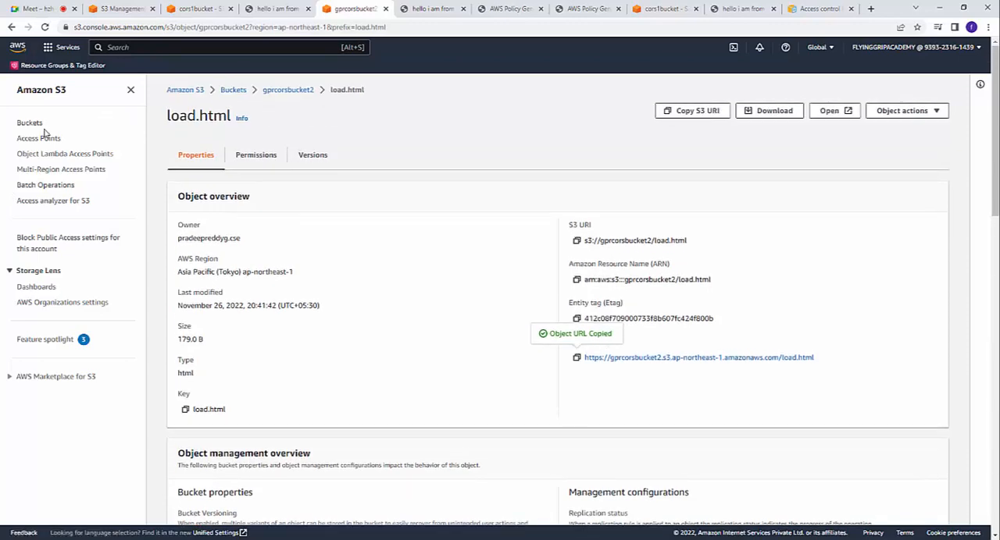
{"action": "left_click", "coordinate": [36, 124]}
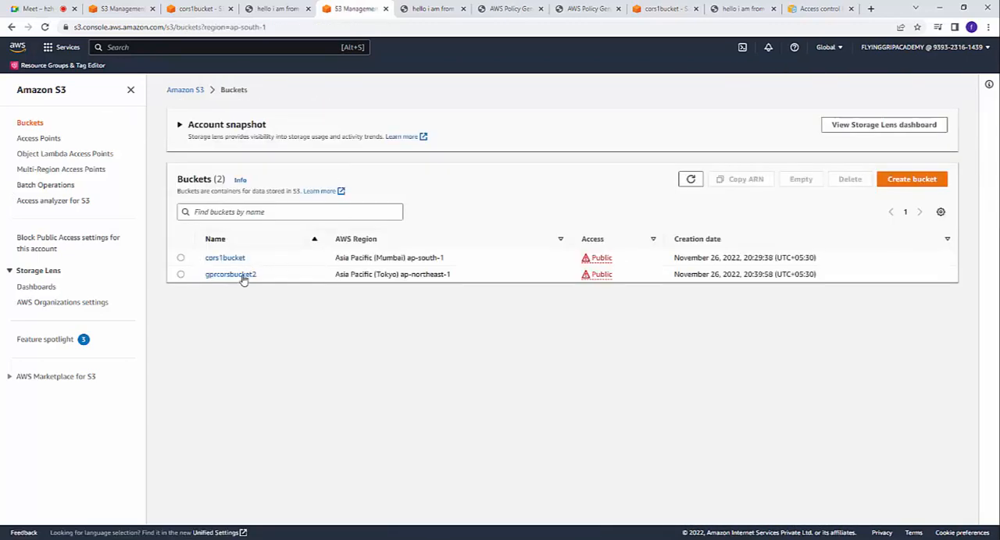
{"action": "left_click", "coordinate": [225, 259]}
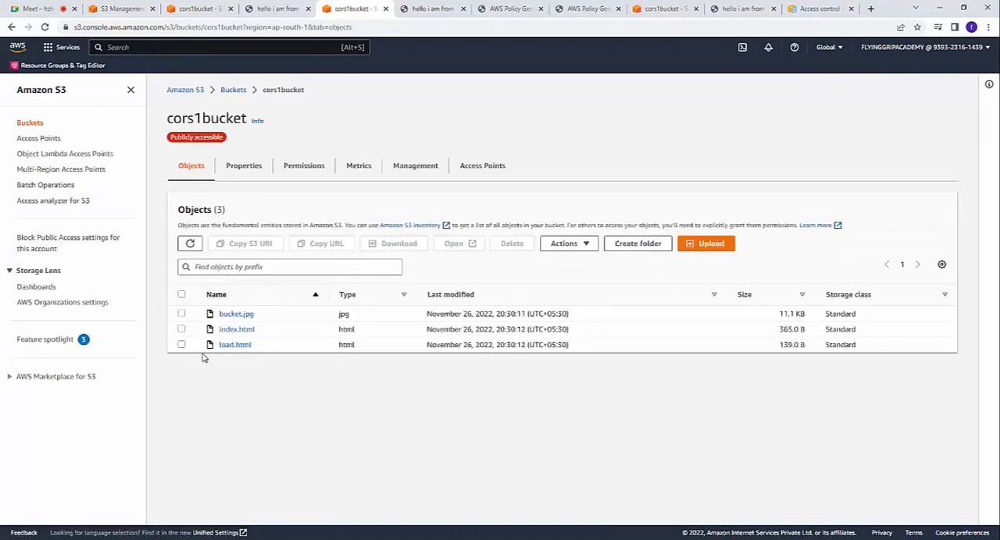
{"action": "left_click", "coordinate": [181, 330]}
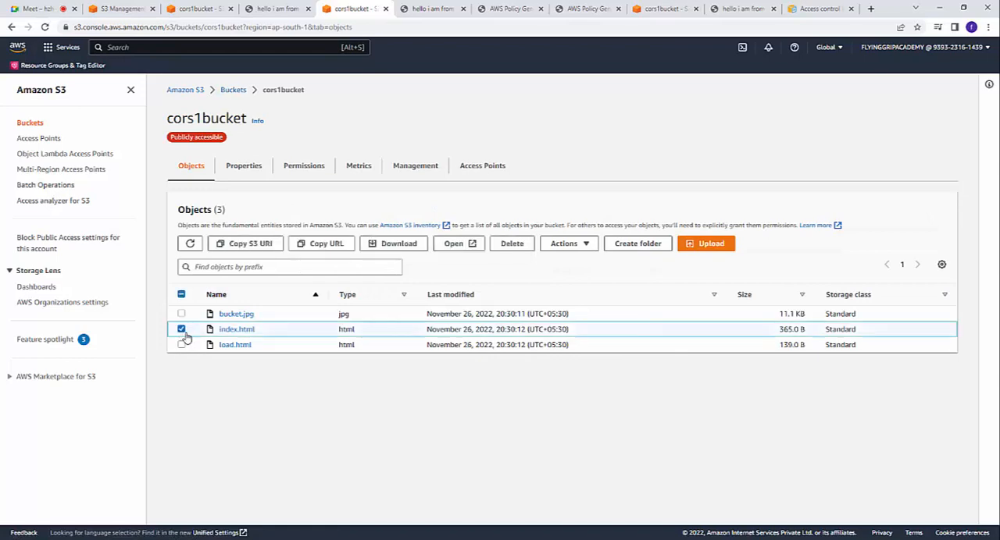
{"action": "left_click", "coordinate": [512, 243]}
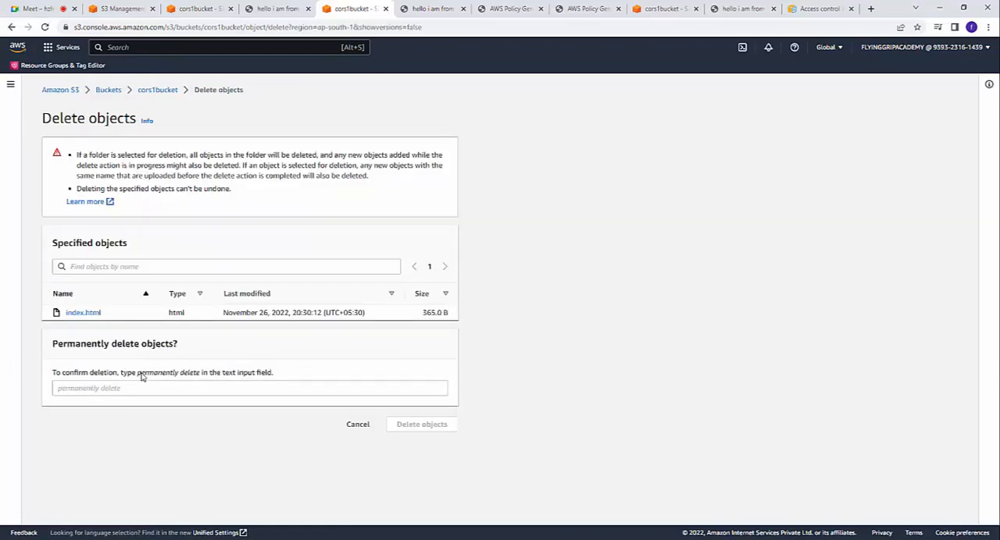
{"action": "left_click_drag", "start_coordinate": [139, 375], "coordinate": [200, 377]}
{"action": "key", "text": "ctrl+c"}
{"action": "right_click", "coordinate": [201, 388]}
{"action": "left_click", "coordinate": [226, 310]}
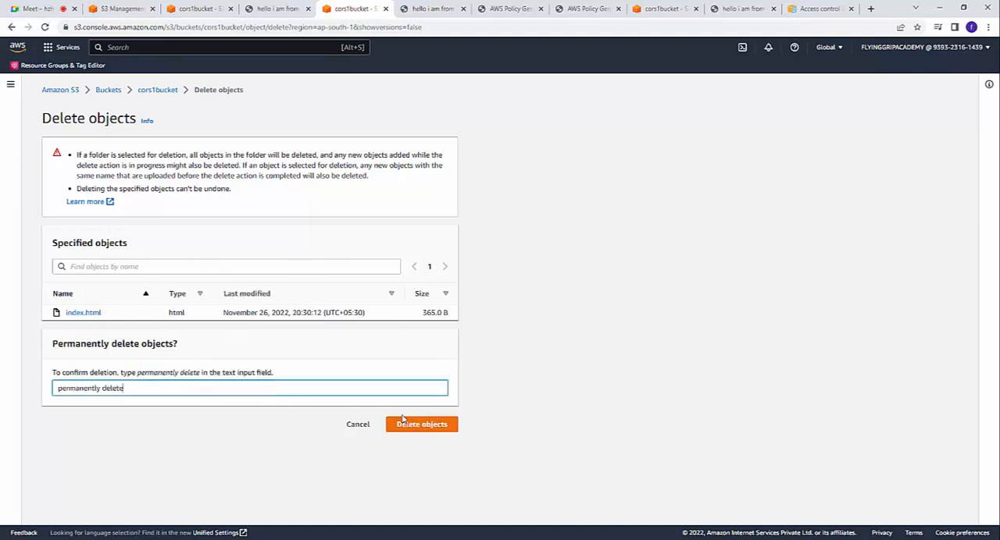
{"action": "key", "text": "Return"}
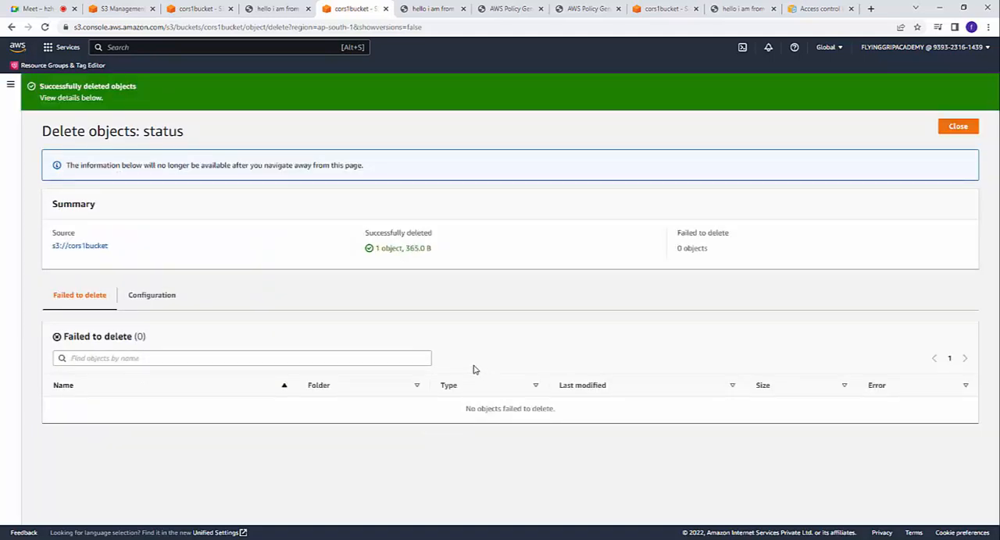
{"action": "left_click", "coordinate": [960, 127]}
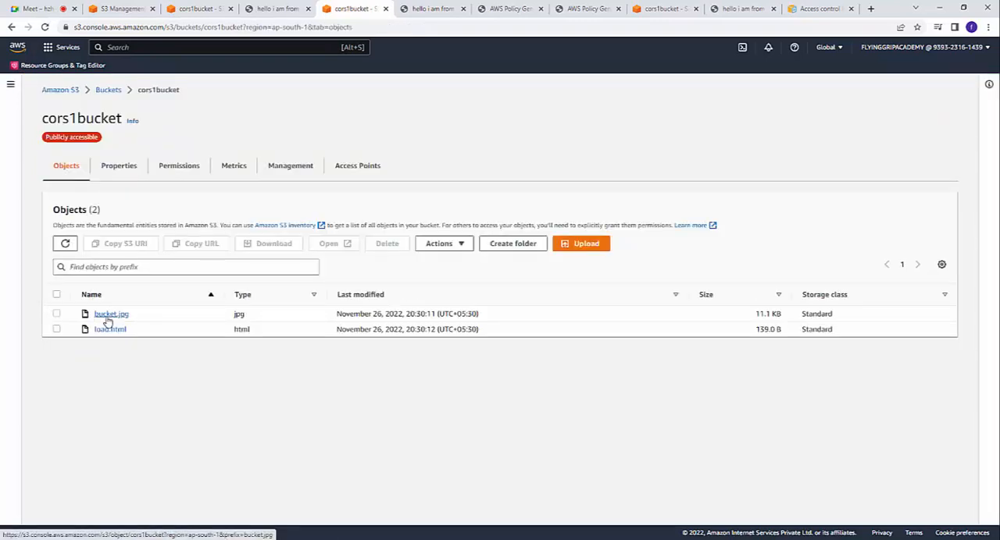
Step: Upload the edited index.html from the Desktop's s3 folder to cors1bucket
{"action": "left_click", "coordinate": [575, 245]}
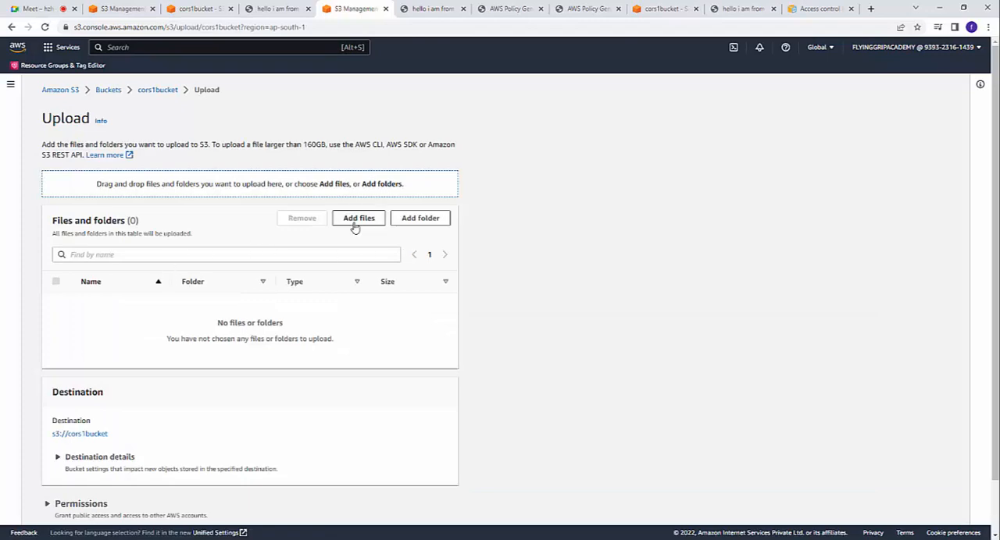
{"action": "left_click", "coordinate": [354, 220]}
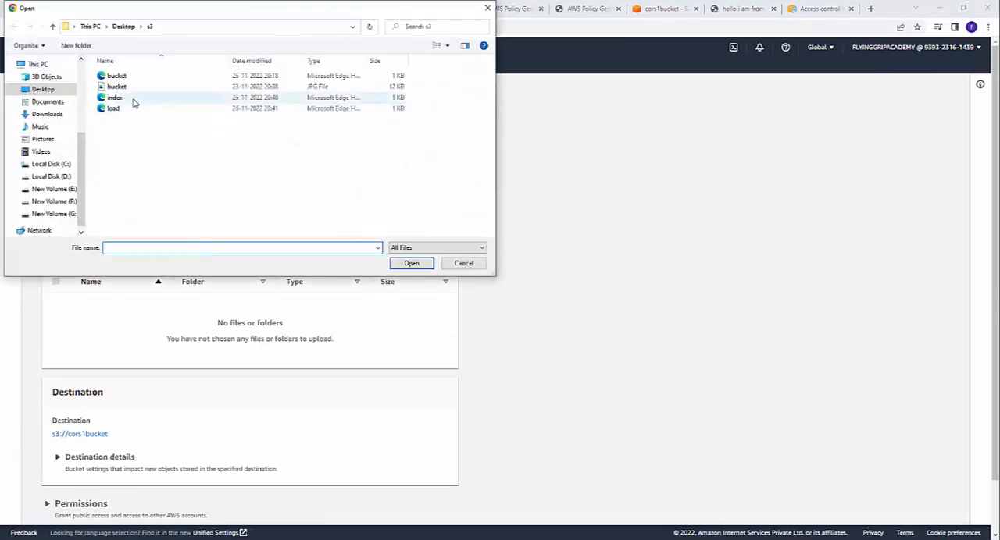
{"action": "left_click", "coordinate": [133, 100]}
{"action": "left_click", "coordinate": [411, 263]}
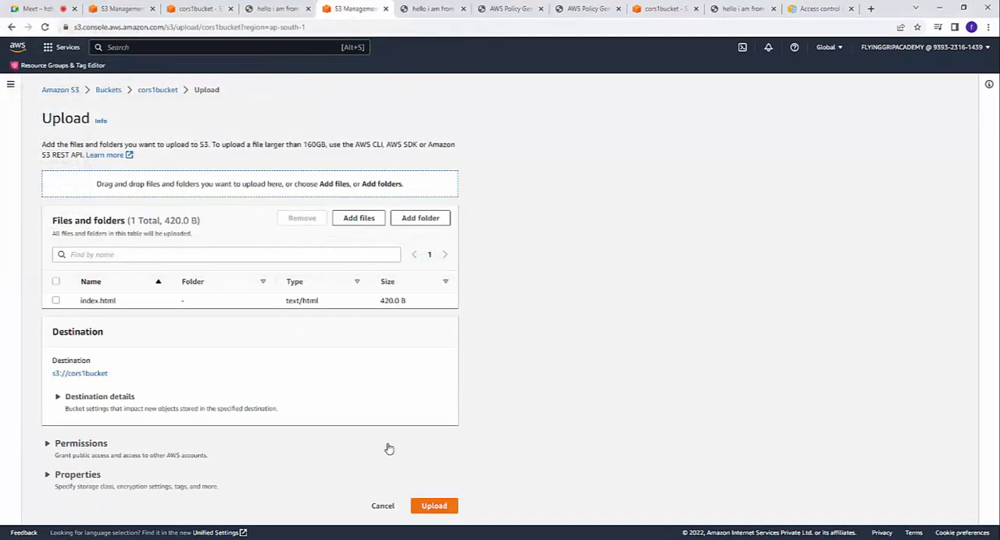
{"action": "left_click", "coordinate": [437, 506]}
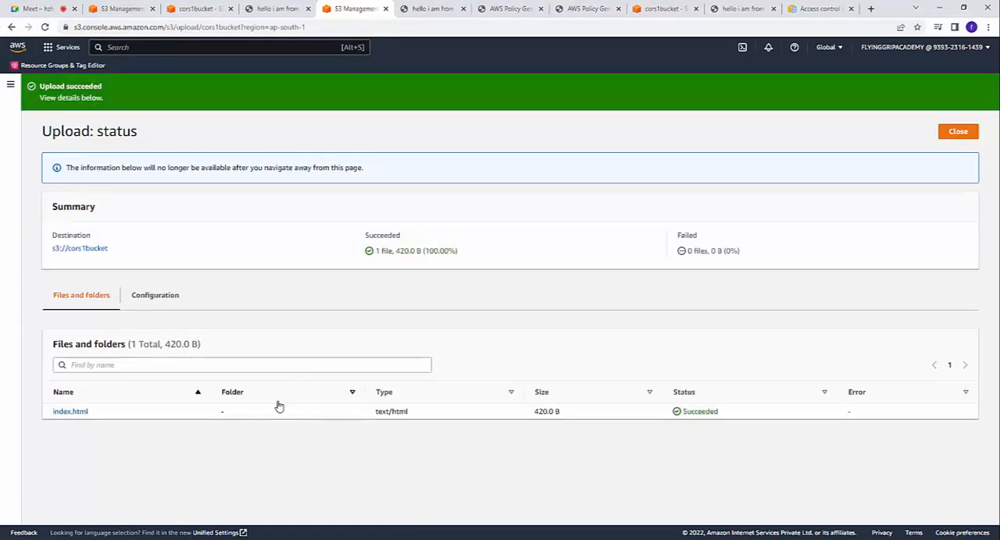
Step: Open the object URL of the re-uploaded index.html in a new browser tab and check the page's text
{"action": "left_click", "coordinate": [83, 413]}
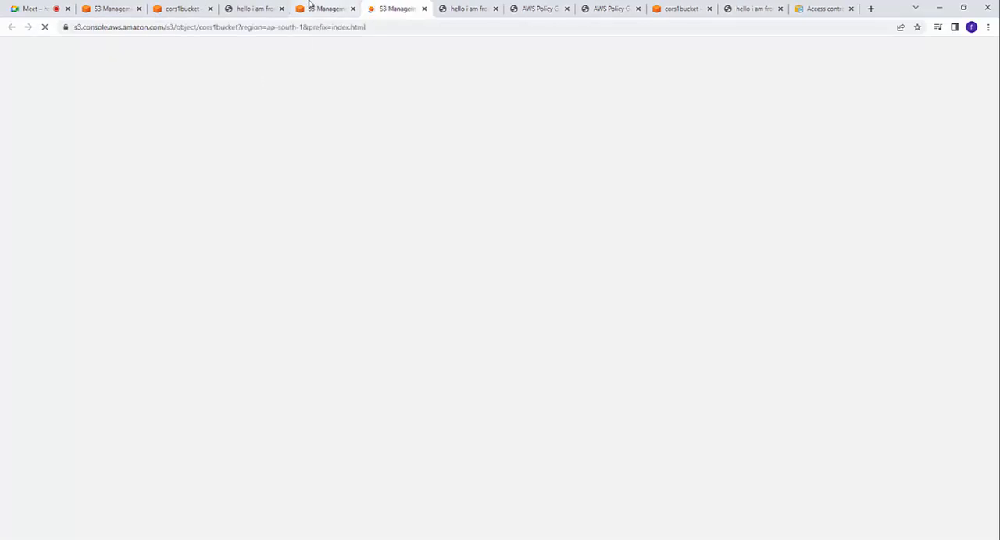
{"action": "left_click", "coordinate": [310, 6]}
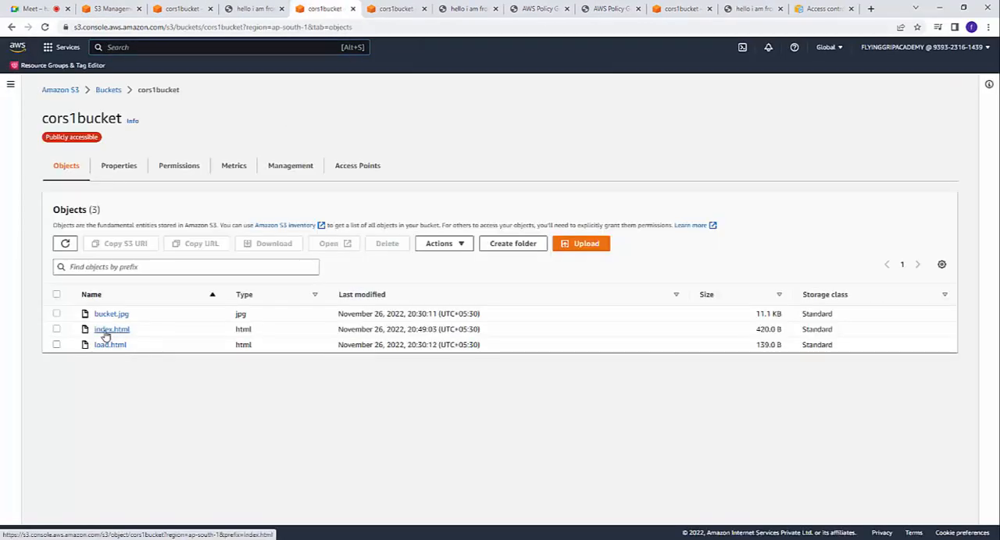
{"action": "left_click", "coordinate": [104, 334]}
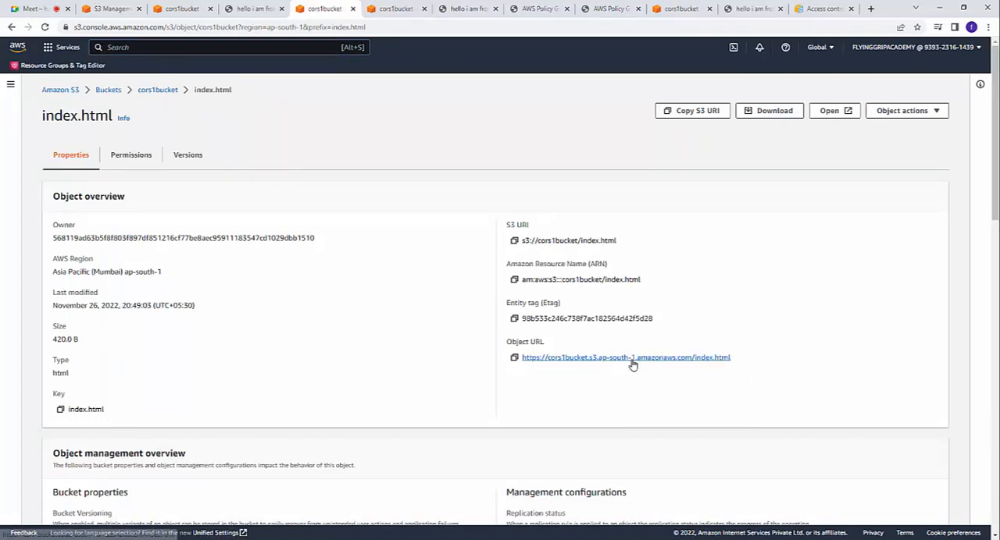
{"action": "right_click", "coordinate": [634, 360]}
{"action": "left_click", "coordinate": [649, 372]}
{"action": "left_click", "coordinate": [438, 11]}
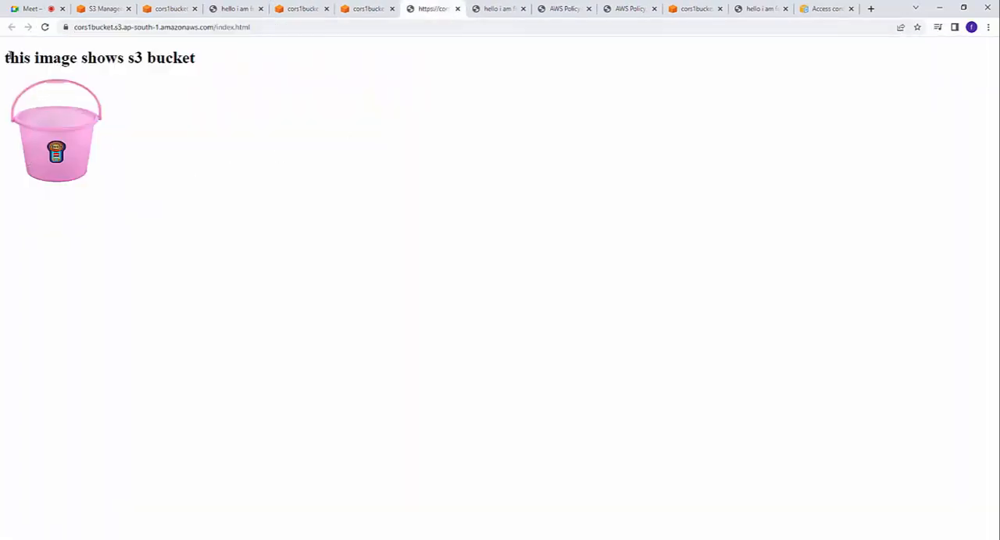
{"action": "left_click_drag", "start_coordinate": [8, 54], "coordinate": [214, 49]}
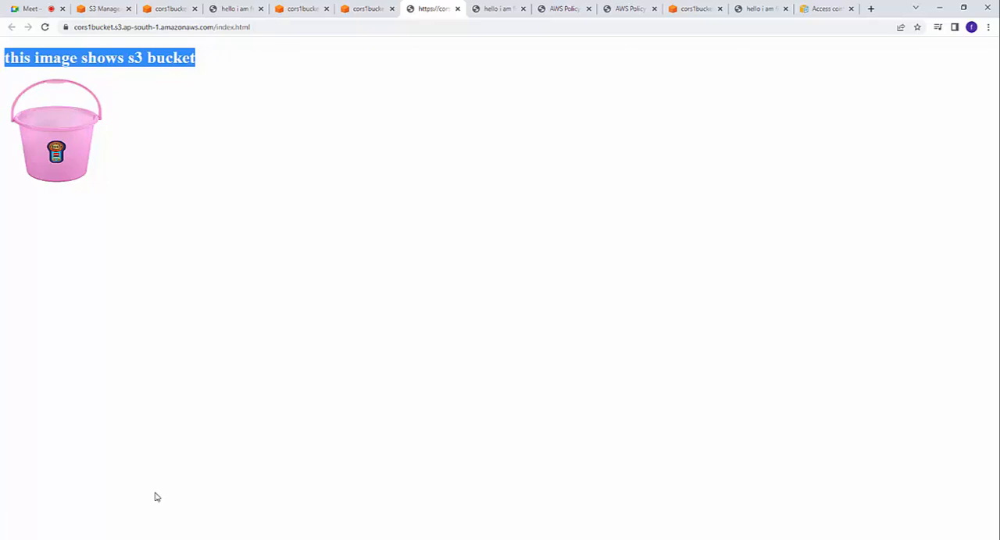
Step: Examine the page's console messages about the CORS policy in the developer tools and return to index.html's details in the S3 console
{"action": "right_click", "coordinate": [399, 117]}
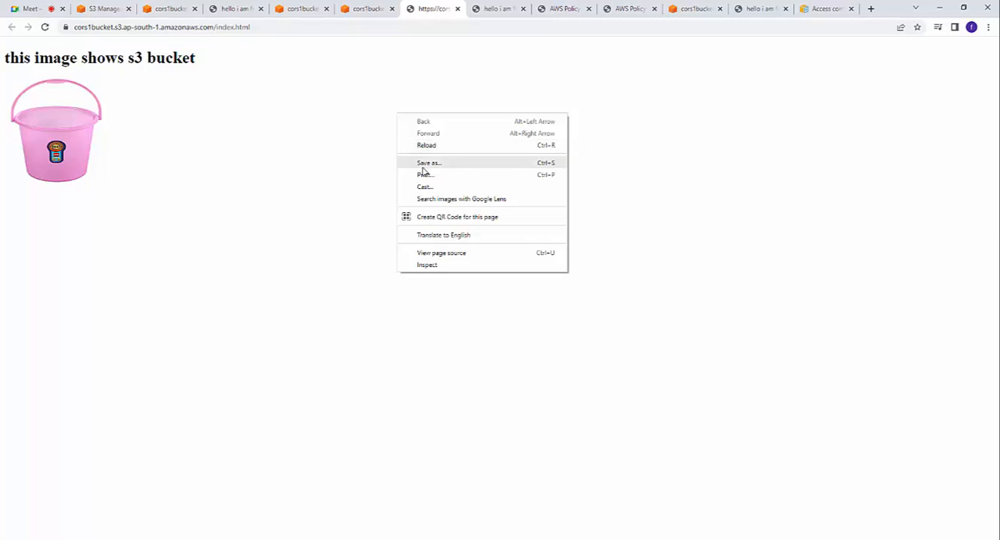
{"action": "left_click", "coordinate": [439, 265]}
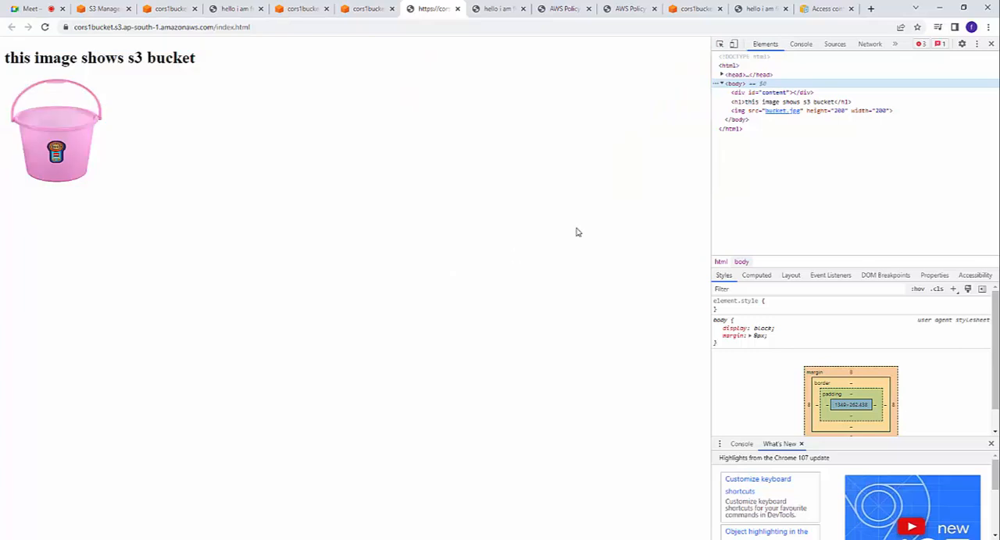
{"action": "left_click", "coordinate": [801, 45]}
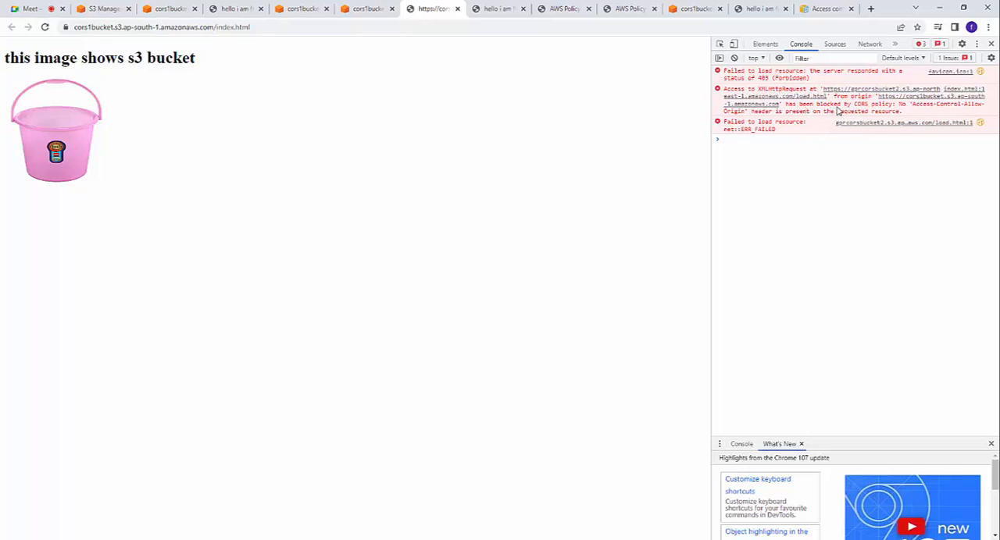
{"action": "left_click_drag", "start_coordinate": [854, 104], "coordinate": [897, 111]}
{"action": "left_click", "coordinate": [990, 44]}
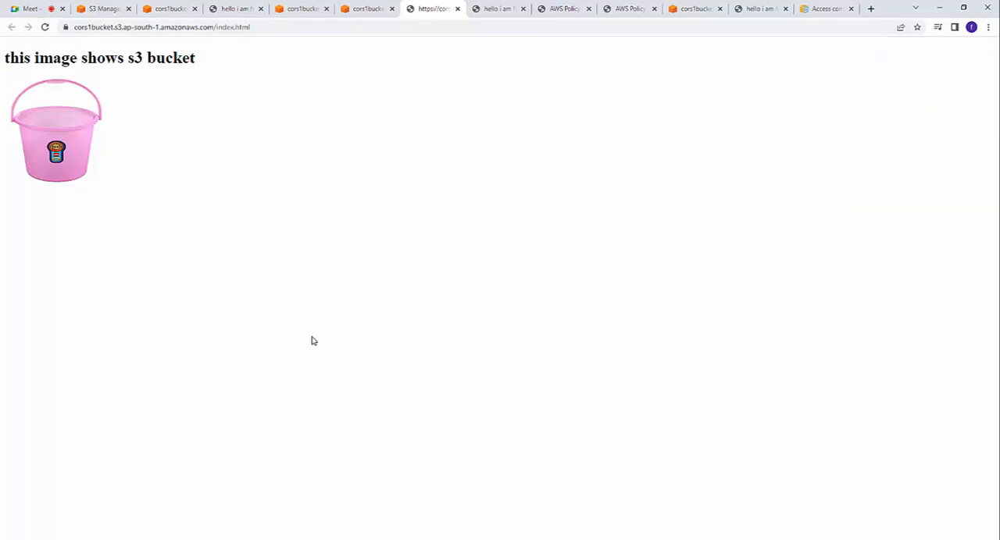
{"action": "left_click", "coordinate": [378, 10]}
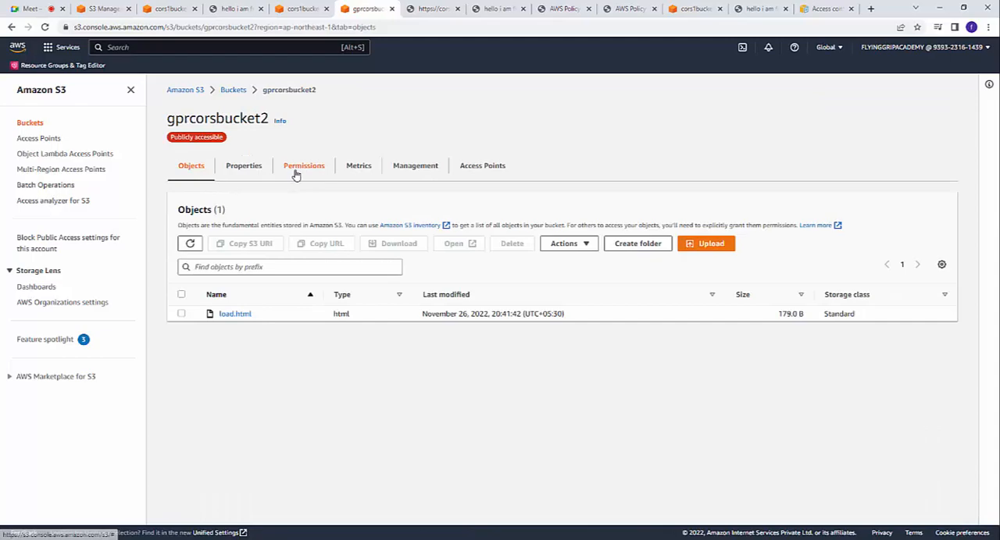
Step: Open the permissions of gprcorsbucket2 and start editing its cross-origin resource sharing (CORS) configuration
{"action": "left_click", "coordinate": [294, 169]}
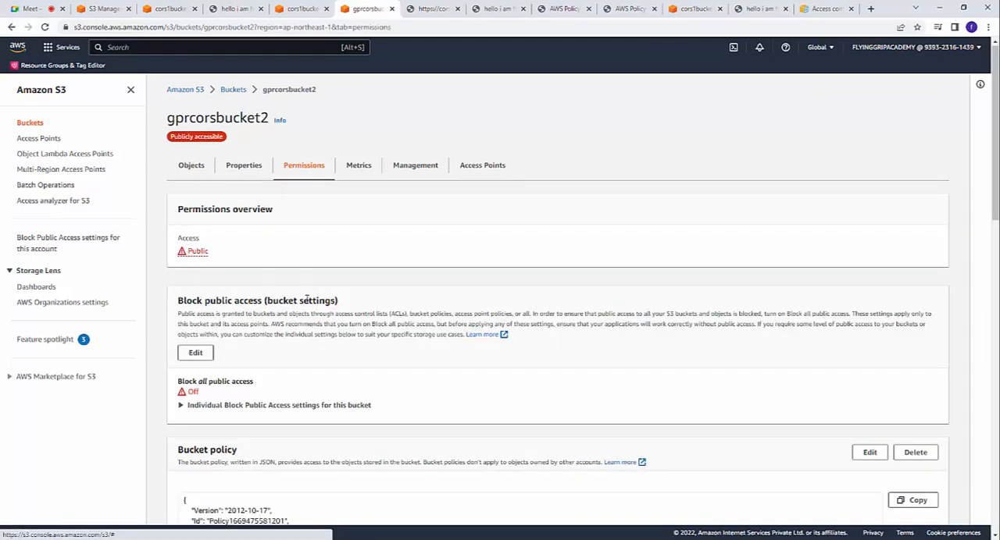
{"action": "scroll", "coordinate": [306, 301], "scroll_direction": "down", "scroll_amount": 3}
{"action": "scroll", "coordinate": [306, 299], "scroll_direction": "down", "scroll_amount": 7}
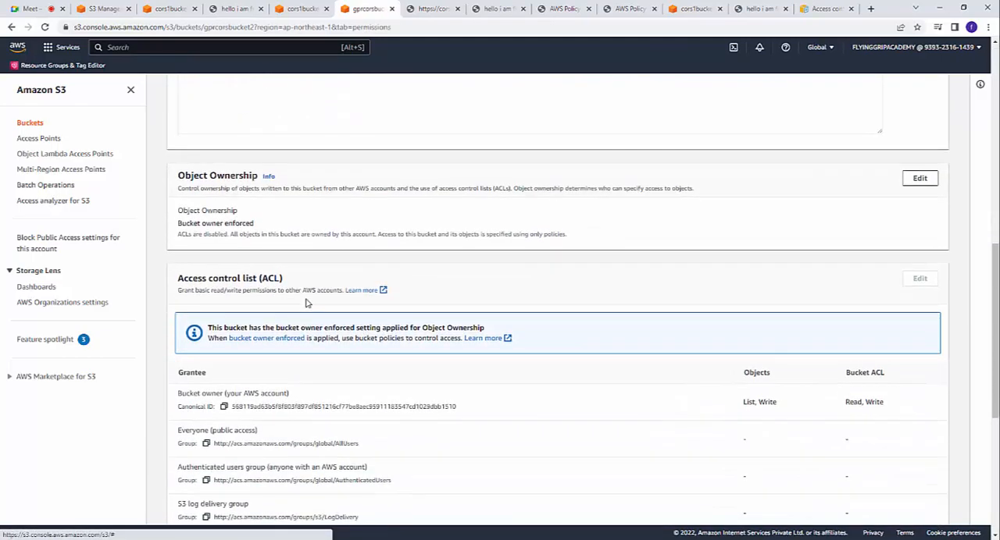
{"action": "scroll", "coordinate": [306, 302], "scroll_direction": "down", "scroll_amount": 3}
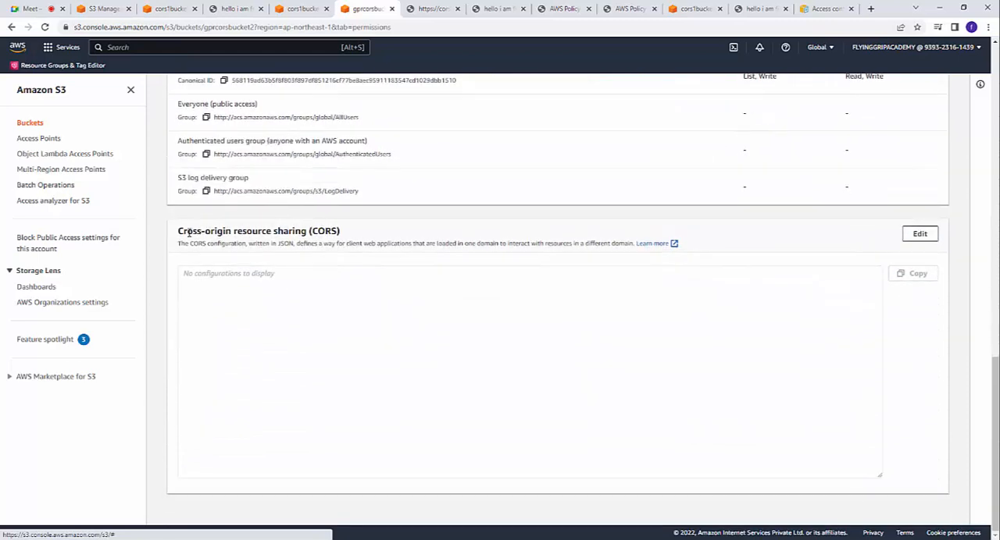
{"action": "left_click_drag", "start_coordinate": [178, 231], "coordinate": [362, 235]}
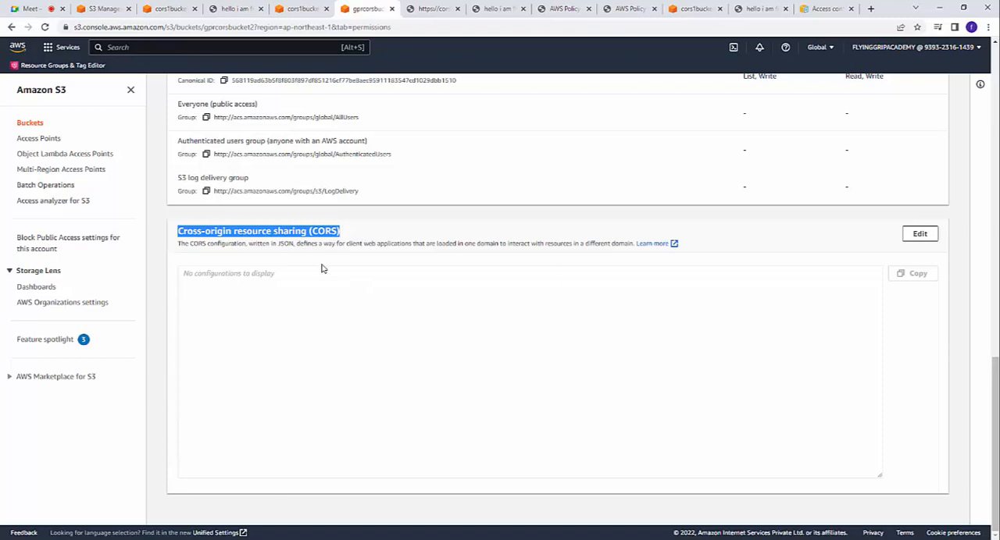
{"action": "left_click", "coordinate": [266, 279]}
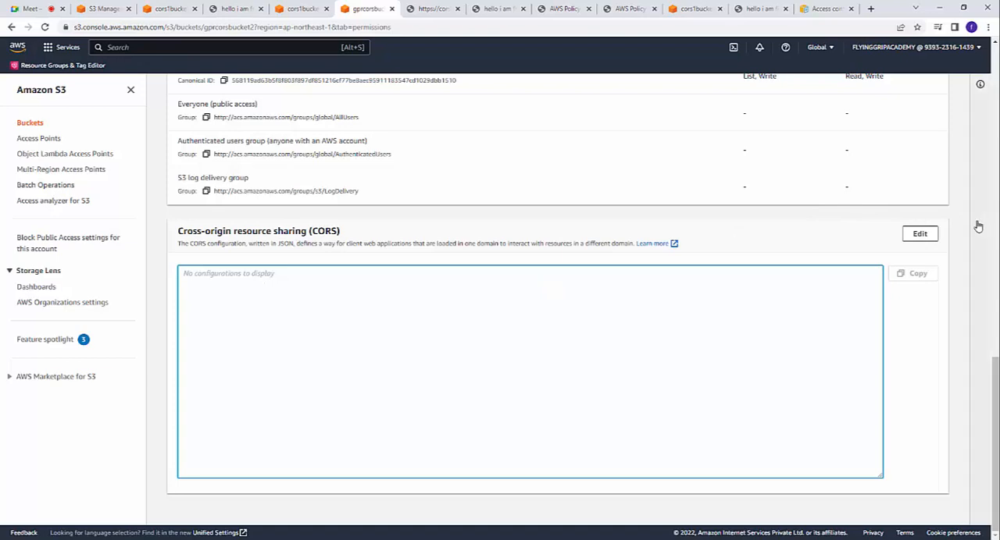
{"action": "left_click", "coordinate": [919, 234]}
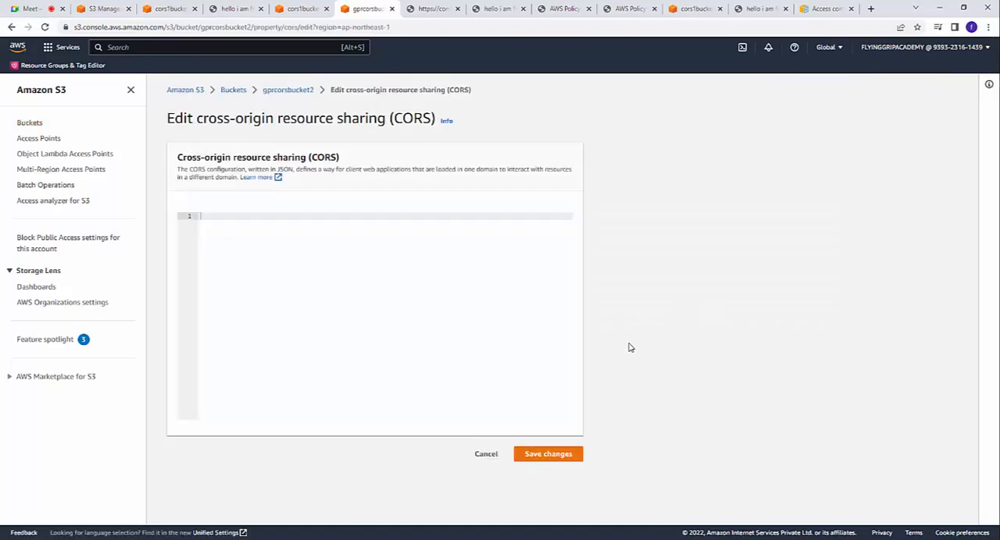
Step: Open the "Creating a CORS configuration" help documentation in a new browser tab and switch to it
{"action": "left_click", "coordinate": [447, 123]}
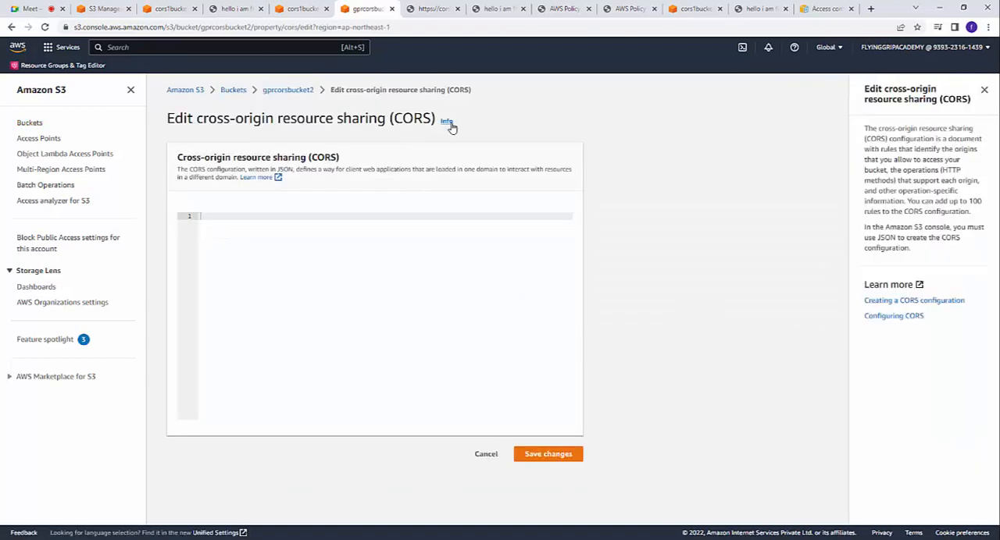
{"action": "right_click", "coordinate": [925, 304]}
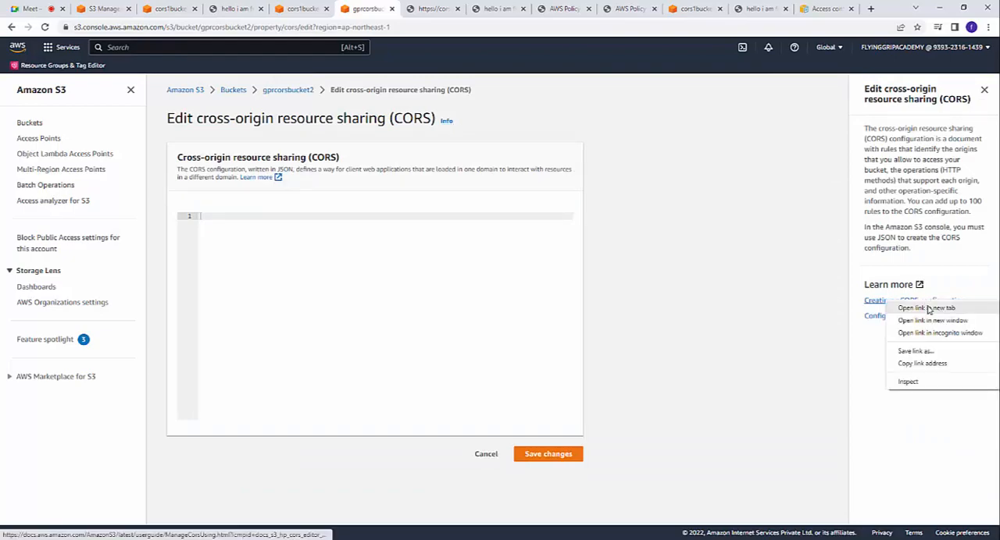
{"action": "left_click", "coordinate": [937, 310]}
{"action": "left_click", "coordinate": [398, 8]}
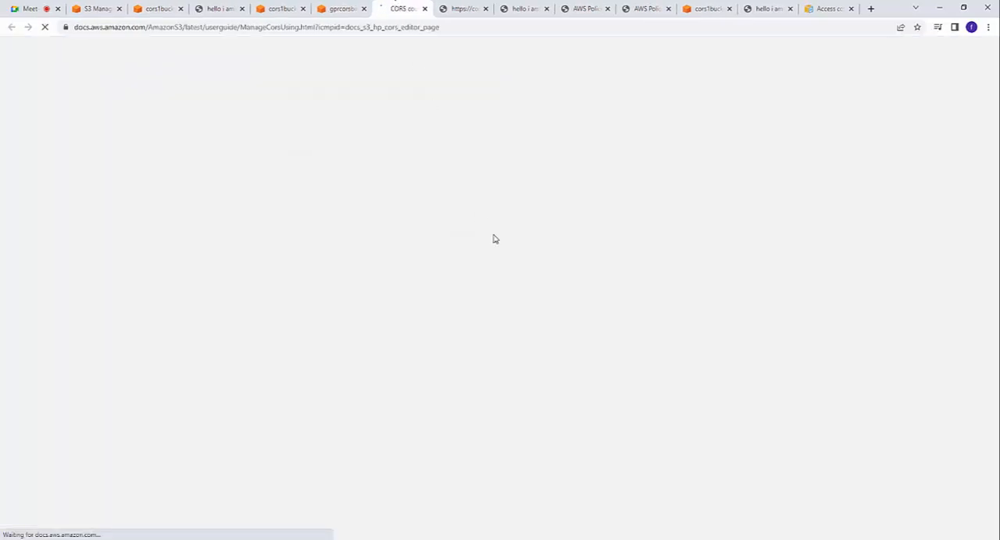
Step: Copy the three-rule JSON CORS configuration of Example 1 from the documentation page
{"action": "scroll", "coordinate": [400, 307], "scroll_direction": "down", "scroll_amount": 3}
{"action": "scroll", "coordinate": [401, 307], "scroll_direction": "down", "scroll_amount": 4}
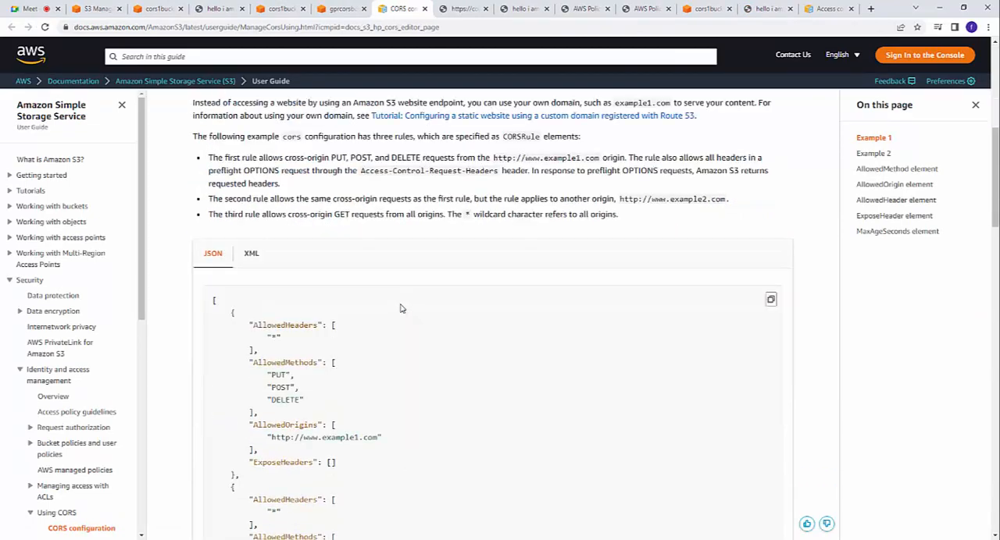
{"action": "scroll", "coordinate": [334, 442], "scroll_direction": "down", "scroll_amount": 1}
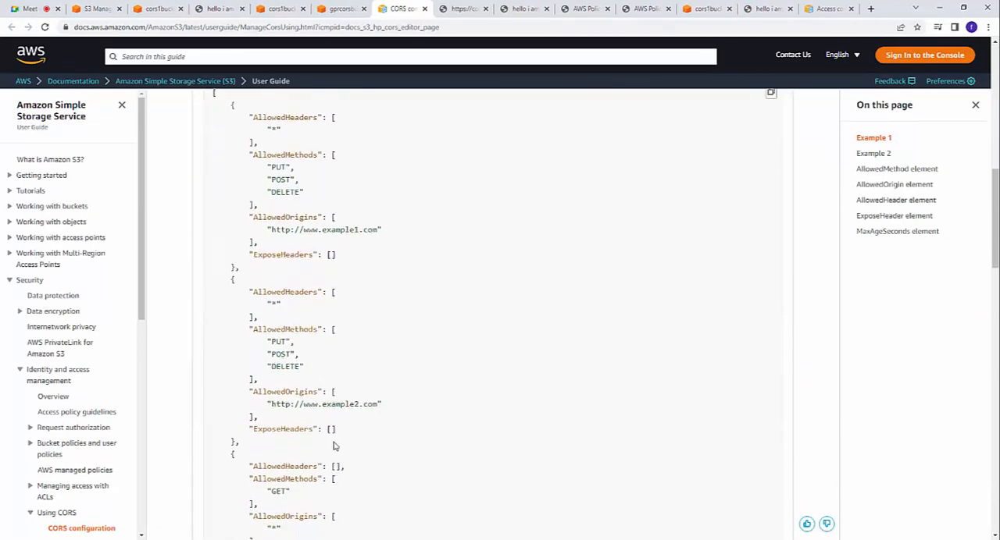
{"action": "scroll", "coordinate": [268, 326], "scroll_direction": "up", "scroll_amount": 1}
{"action": "left_click_drag", "start_coordinate": [203, 138], "coordinate": [367, 333]}
{"action": "right_click", "coordinate": [255, 253]}
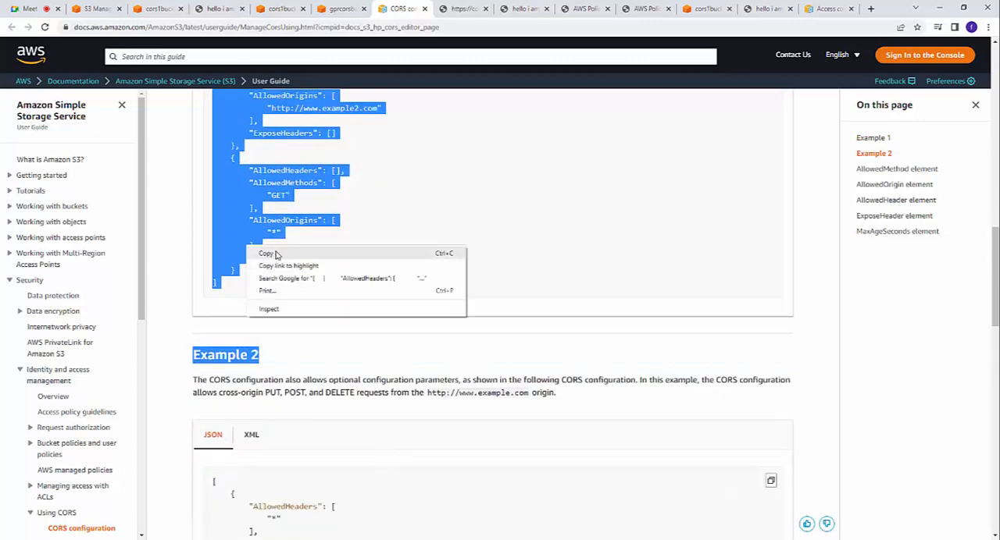
{"action": "left_click", "coordinate": [265, 254]}
Step: Paste the copied JSON into gprcorsbucket2's CORS configuration, delete the stray "Example 2" line and save the changes
{"action": "left_click", "coordinate": [338, 8]}
{"action": "right_click", "coordinate": [330, 246]}
{"action": "left_click", "coordinate": [372, 328]}
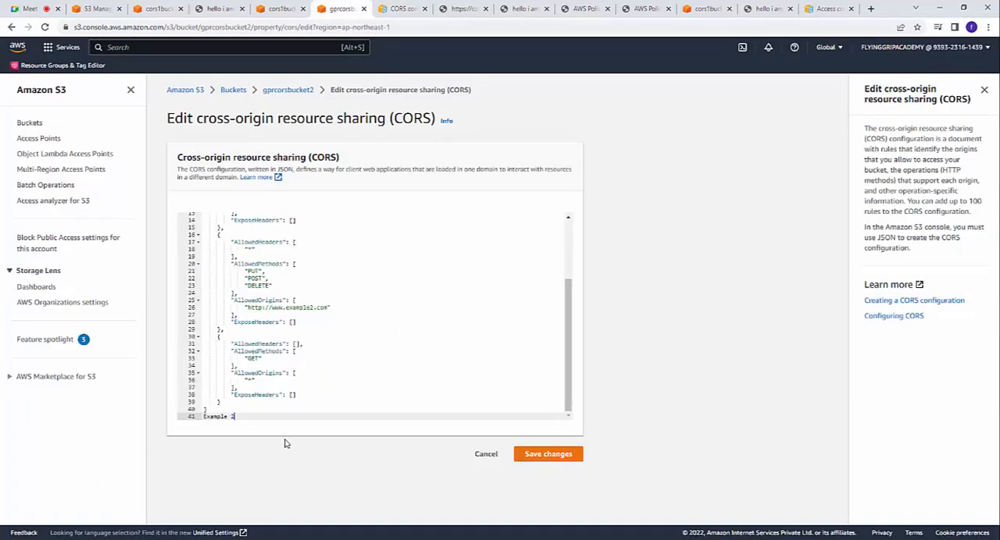
{"action": "left_click_drag", "start_coordinate": [261, 419], "coordinate": [189, 415]}
{"action": "key", "text": "BackSpace"}
{"action": "left_click", "coordinate": [555, 456]}
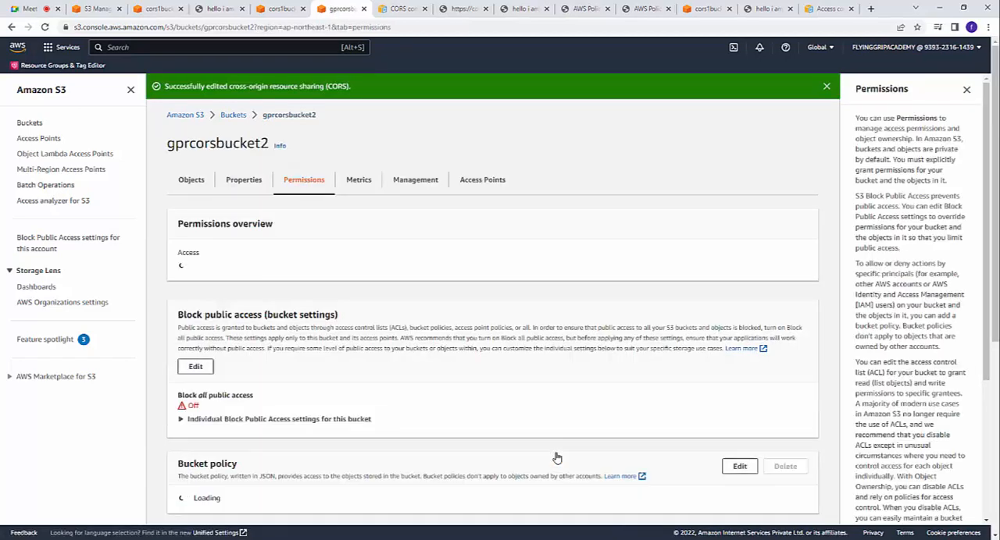
Step: Reload the cors1bucket index.html page that shows the bucket image and check its heading text
{"action": "left_click", "coordinate": [219, 9]}
{"action": "left_click", "coordinate": [161, 8]}
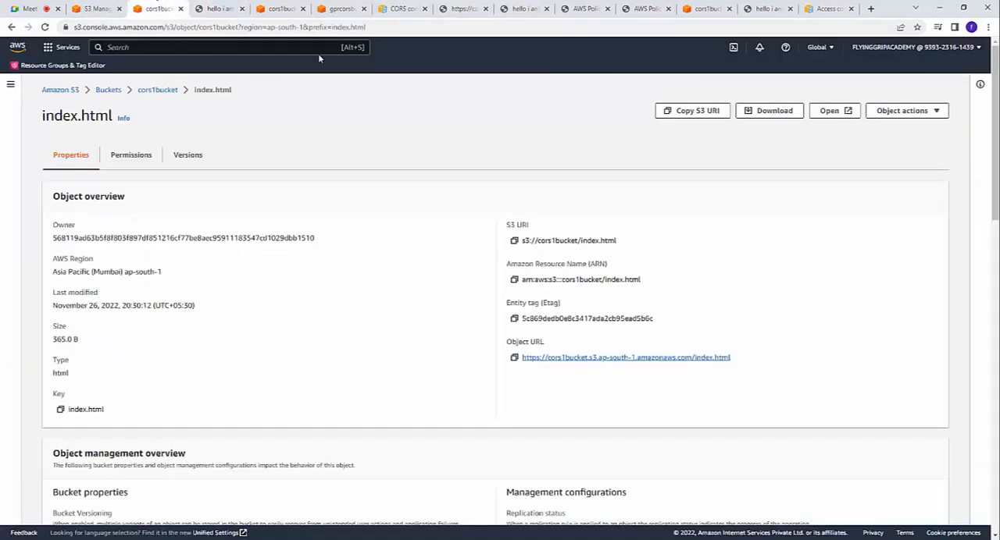
{"action": "left_click", "coordinate": [461, 8]}
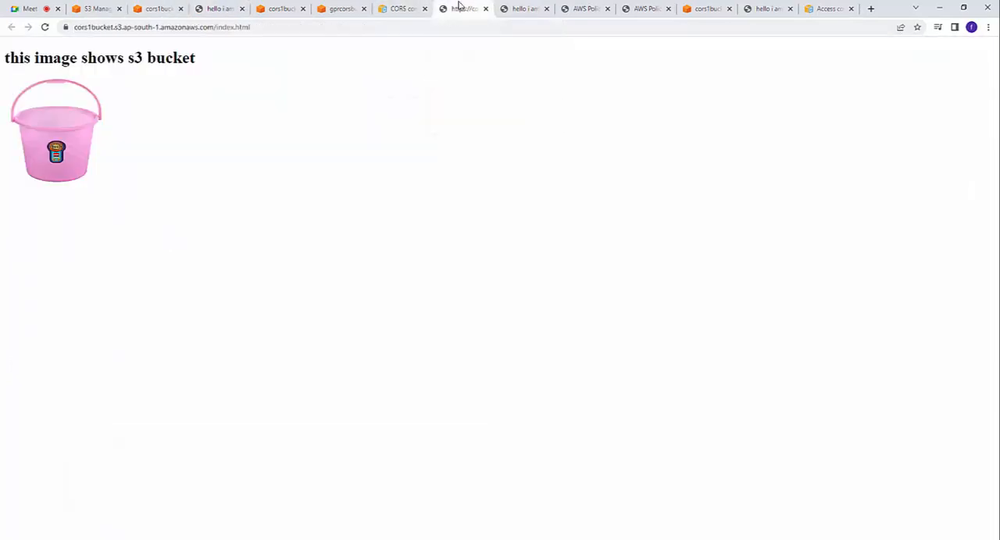
{"action": "right_click", "coordinate": [224, 105]}
{"action": "left_click", "coordinate": [241, 142]}
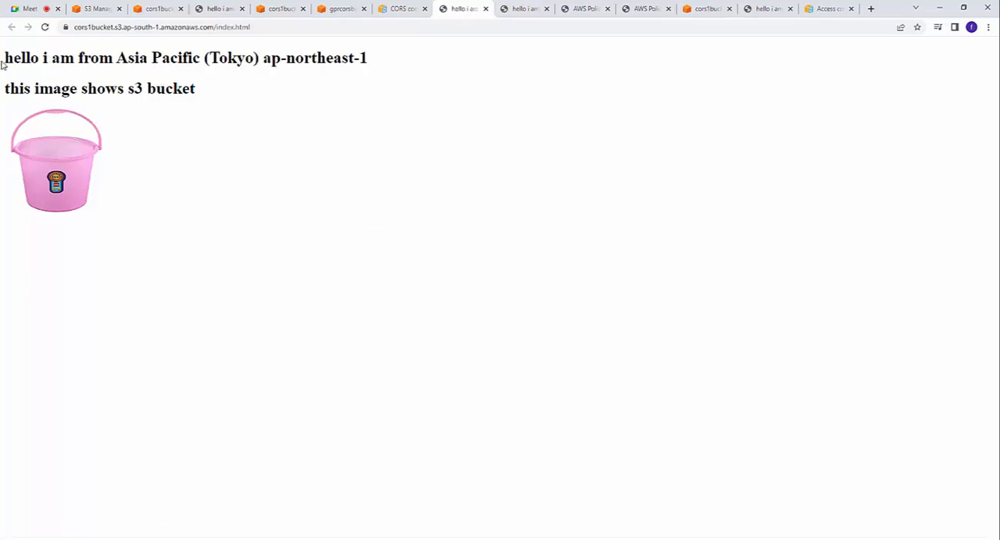
{"action": "left_click_drag", "start_coordinate": [6, 57], "coordinate": [411, 66]}
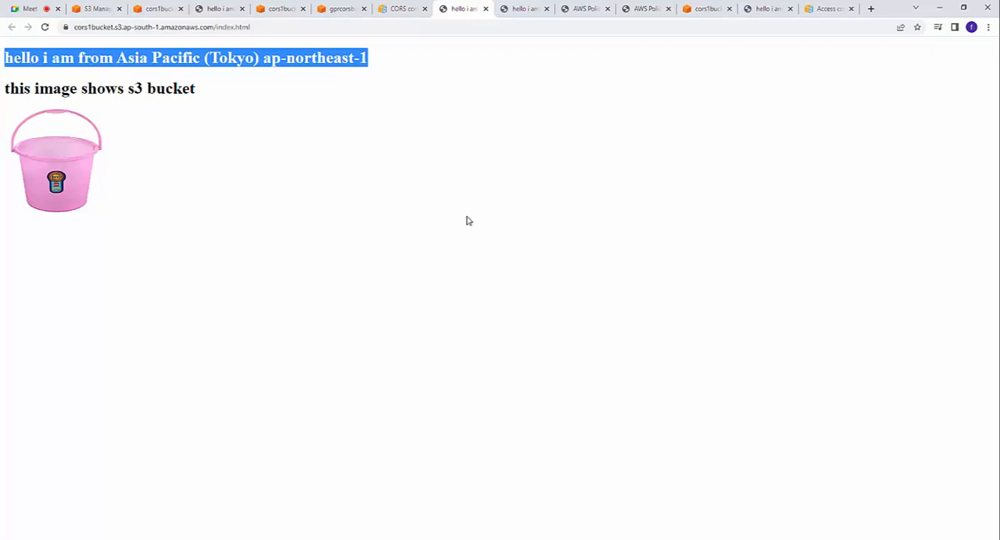
Step: Return to the S3 bucket list and view the lifecycle and replication rules in cors1bucket's management settings
{"action": "left_click", "coordinate": [347, 6]}
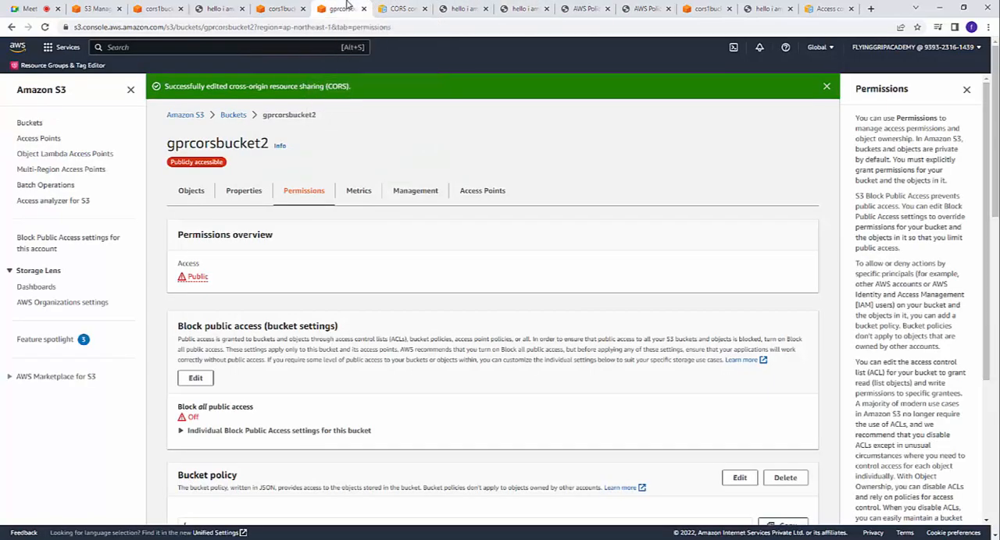
{"action": "left_click", "coordinate": [39, 128]}
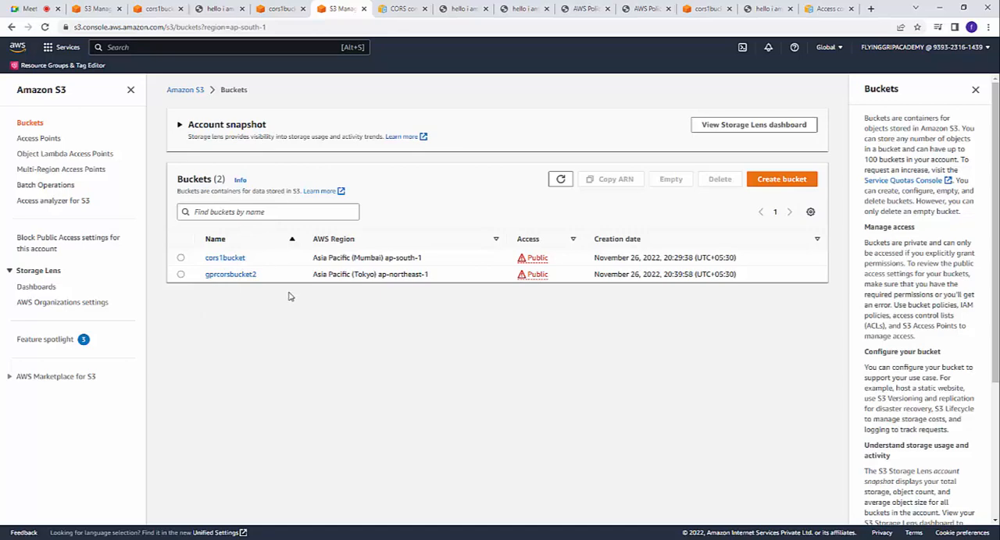
{"action": "left_click", "coordinate": [240, 260]}
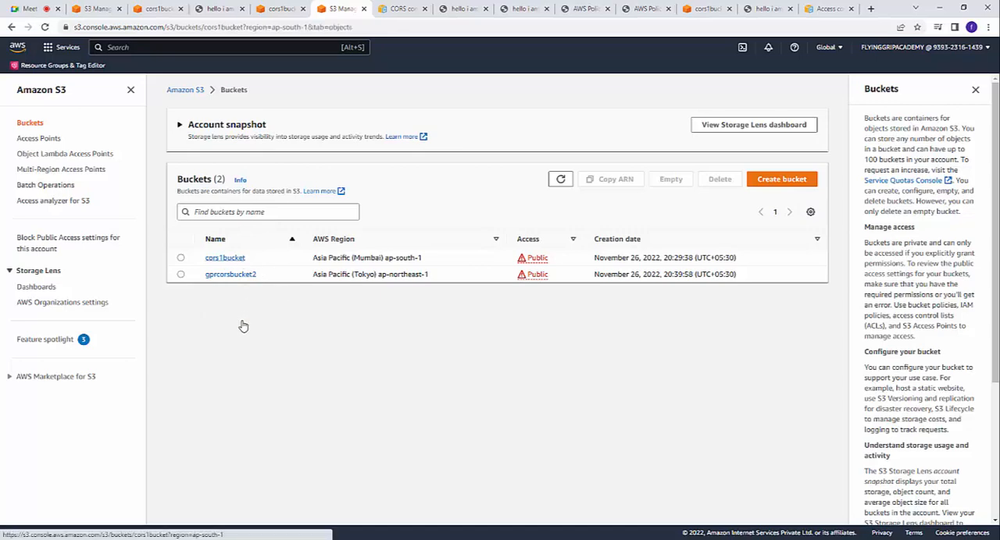
{"action": "left_click", "coordinate": [413, 170]}
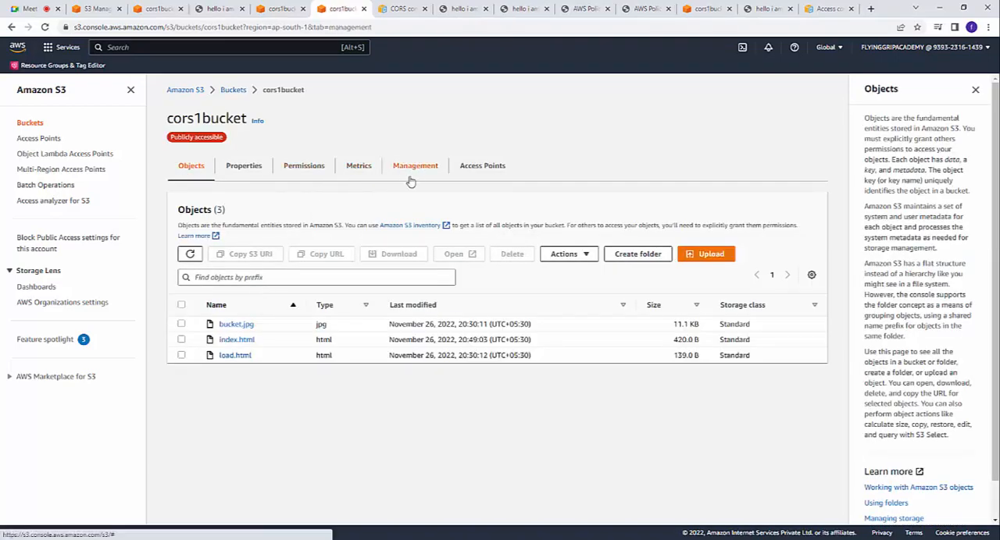
{"action": "scroll", "coordinate": [242, 403], "scroll_direction": "down", "scroll_amount": 1}
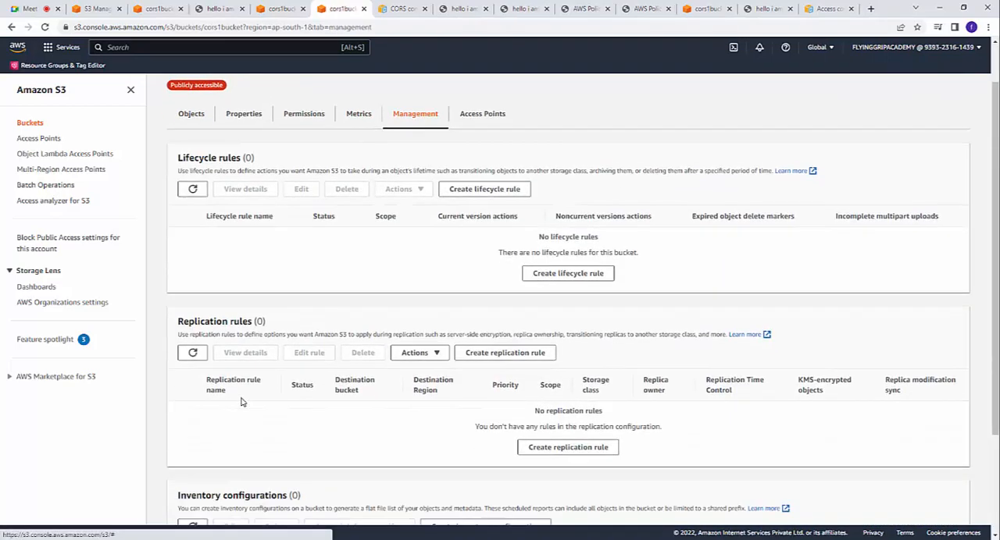
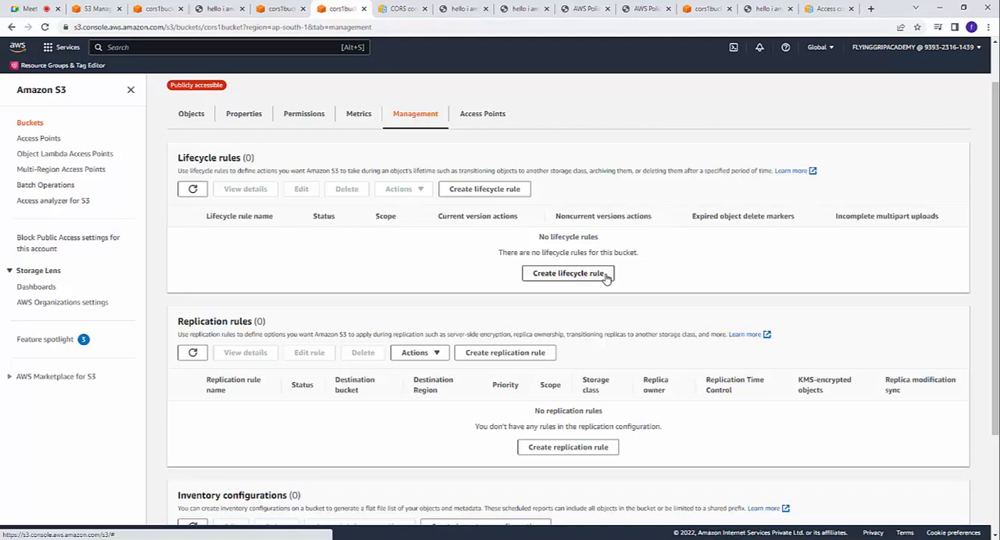
Step: Start a lifecycle rule for cors1bucket named lcmrules, with its scope limited using one or more filters
{"action": "left_click", "coordinate": [568, 273]}
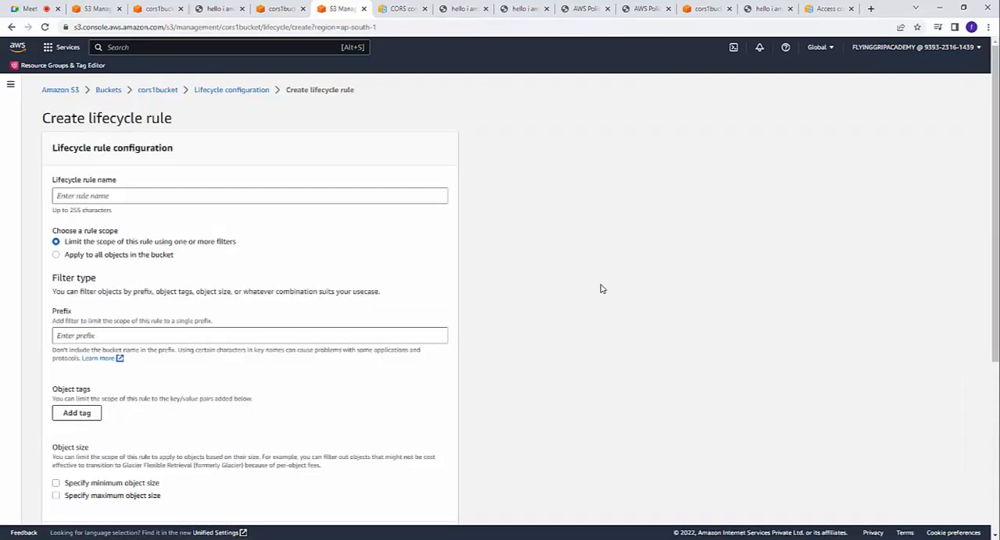
{"action": "left_click", "coordinate": [110, 197]}
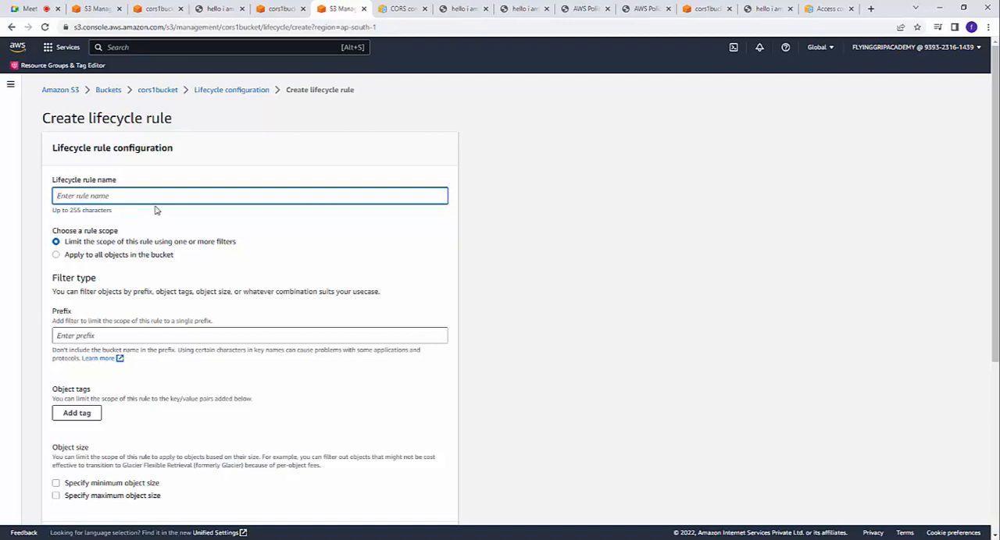
{"action": "type", "text": "lcmrules"}
{"action": "left_click", "coordinate": [100, 259]}
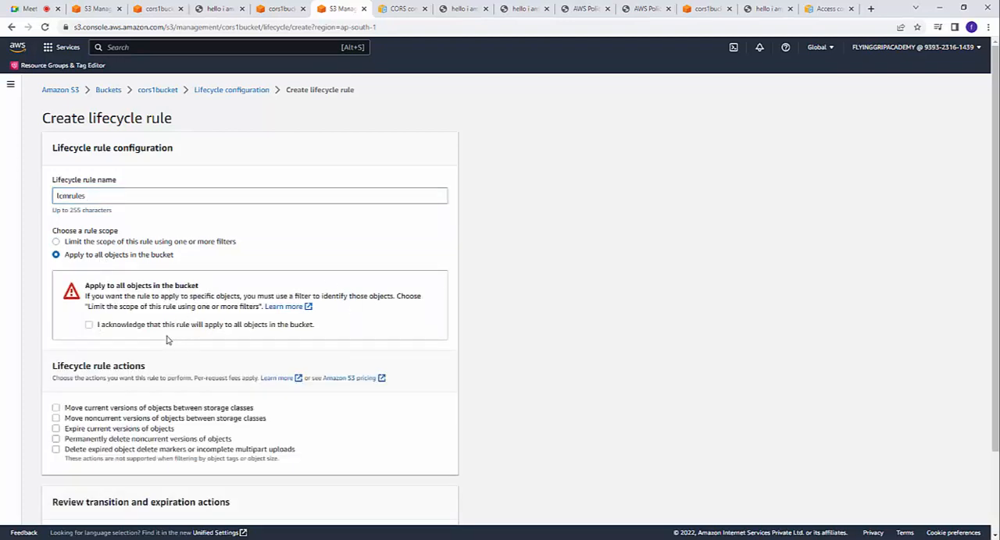
{"action": "left_click", "coordinate": [57, 242]}
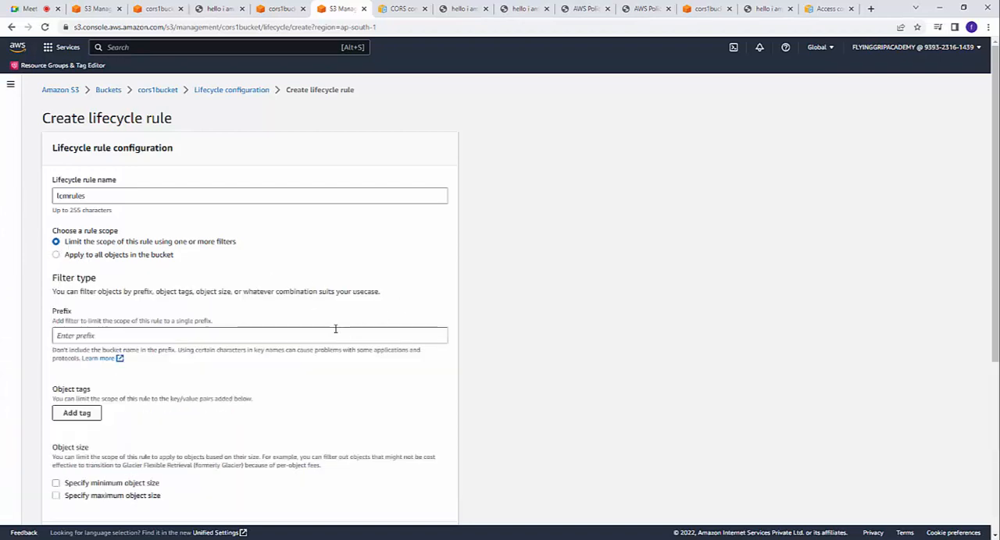
Step: Open the prefix help documentation separately and examine the example object keys, such as Finance/statement1.pdf
{"action": "left_click", "coordinate": [122, 332]}
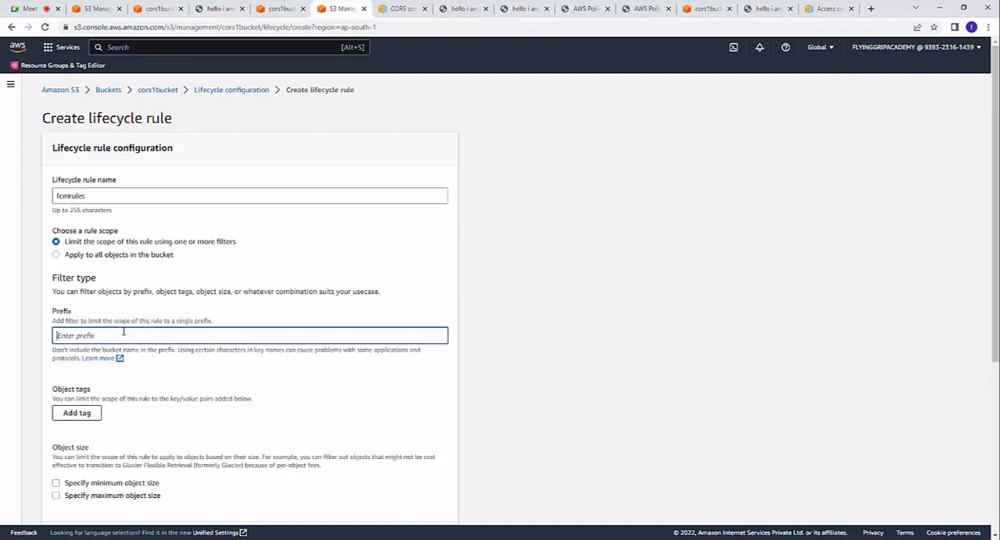
{"action": "right_click", "coordinate": [115, 364]}
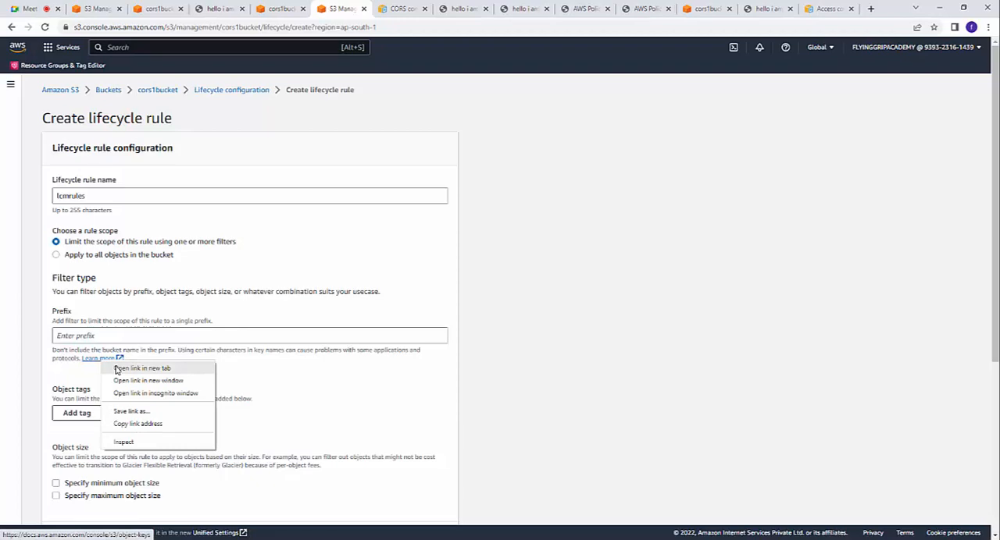
{"action": "left_click", "coordinate": [117, 369]}
{"action": "left_click", "coordinate": [374, 9]}
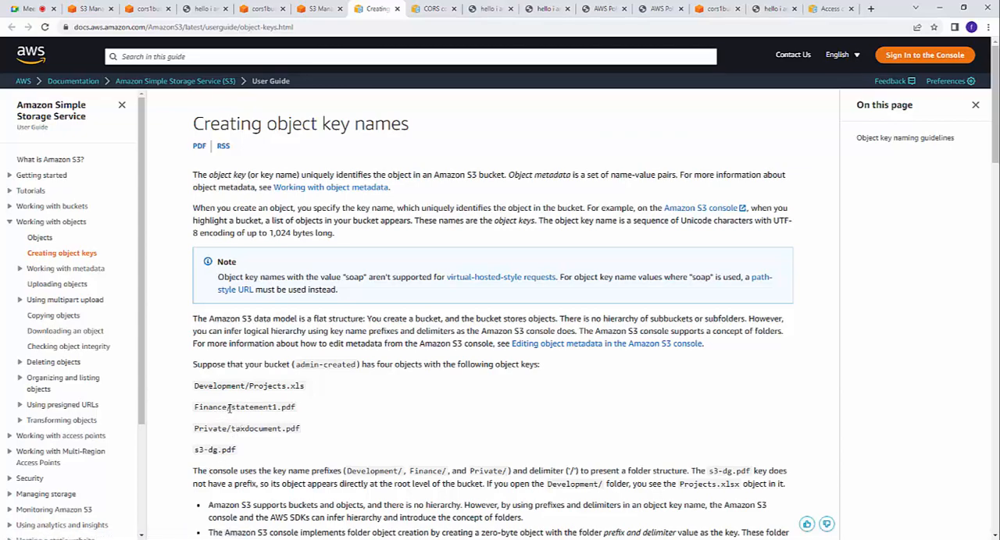
{"action": "left_click_drag", "start_coordinate": [228, 408], "coordinate": [302, 412]}
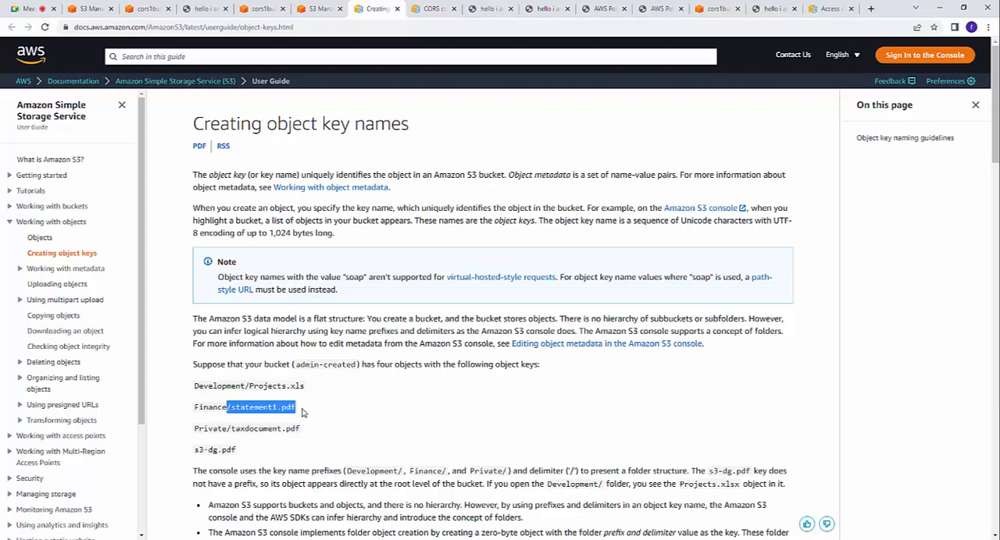
{"action": "left_click", "coordinate": [390, 411]}
Step: Return to the lifecycle rule form and set the prefix filter to "/"
{"action": "left_click", "coordinate": [206, 6]}
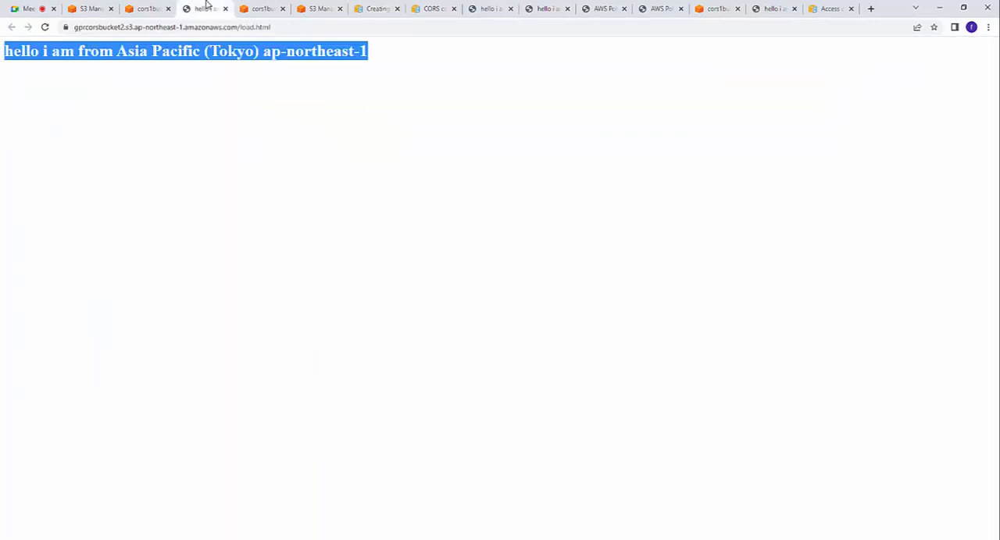
{"action": "left_click", "coordinate": [153, 7]}
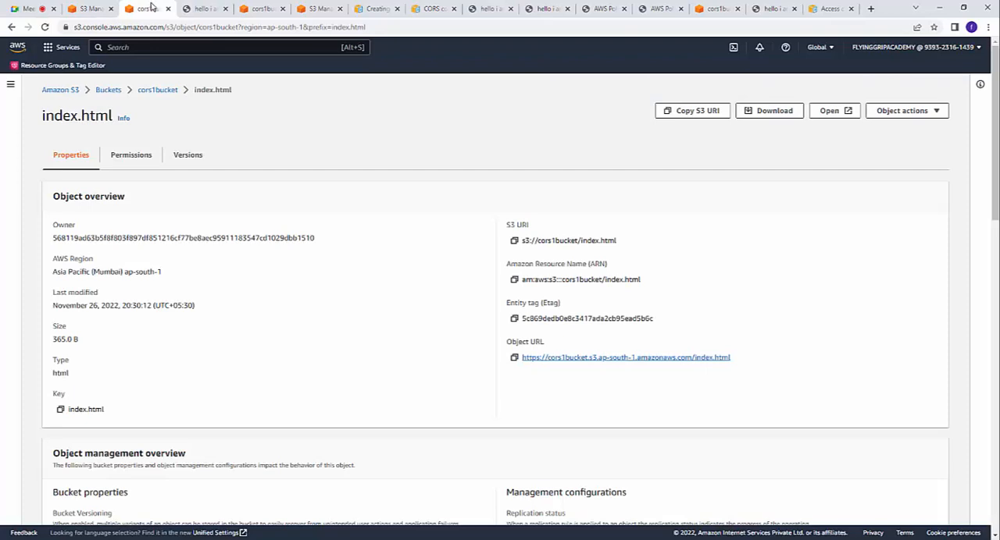
{"action": "left_click", "coordinate": [319, 8]}
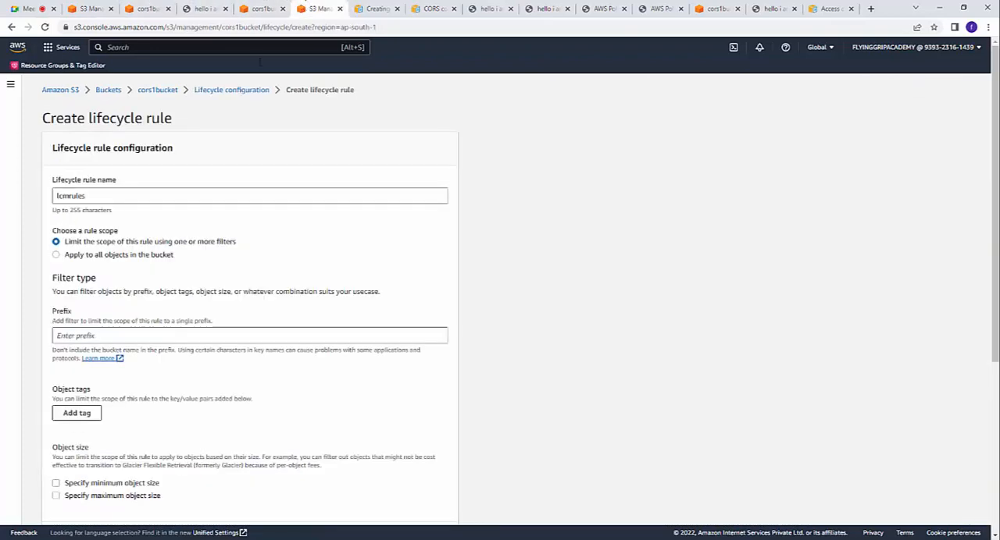
{"action": "left_click", "coordinate": [162, 335]}
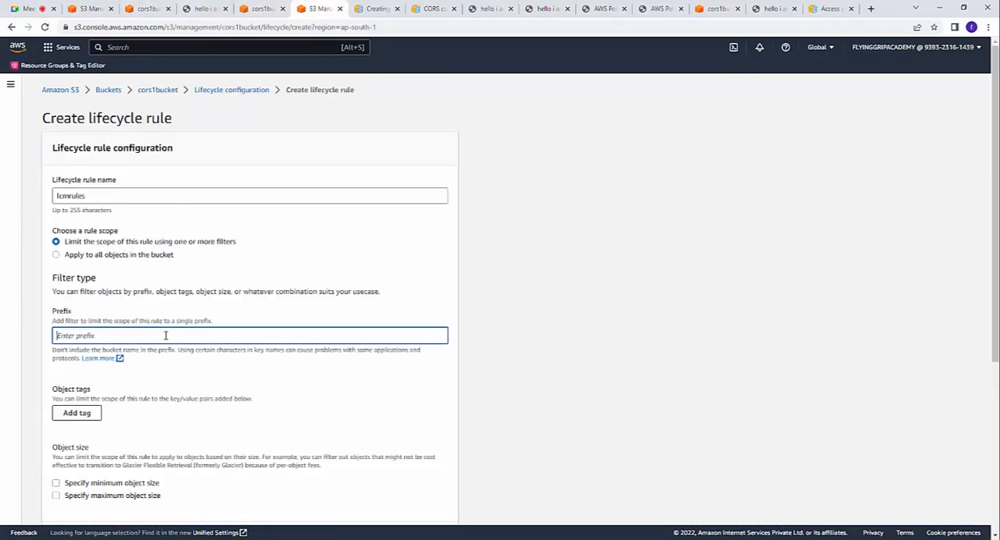
{"action": "type", "text": "/"}
Step: Enable the rule actions to permanently delete noncurrent versions, expire current versions, and move noncurrent versions between storage classes
{"action": "triple_click", "coordinate": [352, 397]}
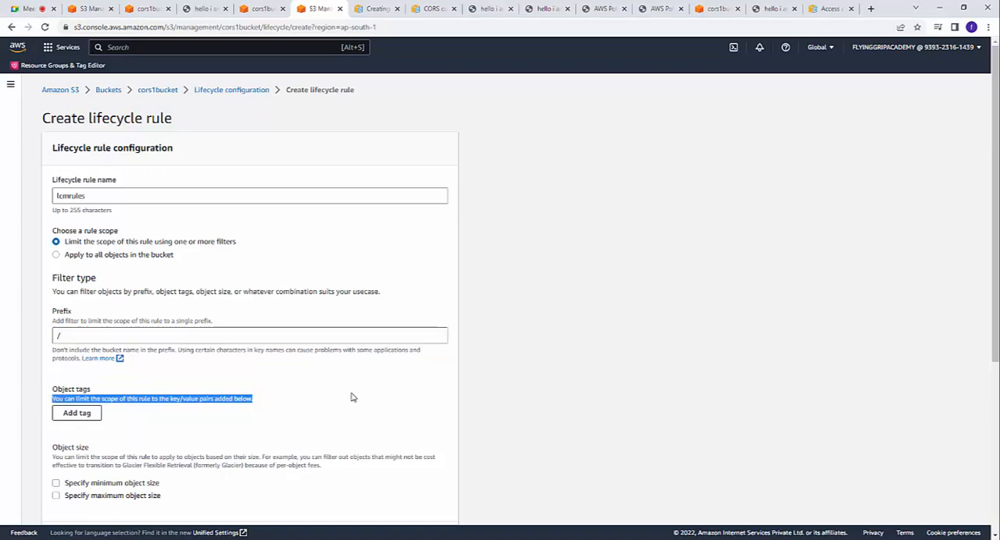
{"action": "scroll", "coordinate": [352, 400], "scroll_direction": "down", "scroll_amount": 4}
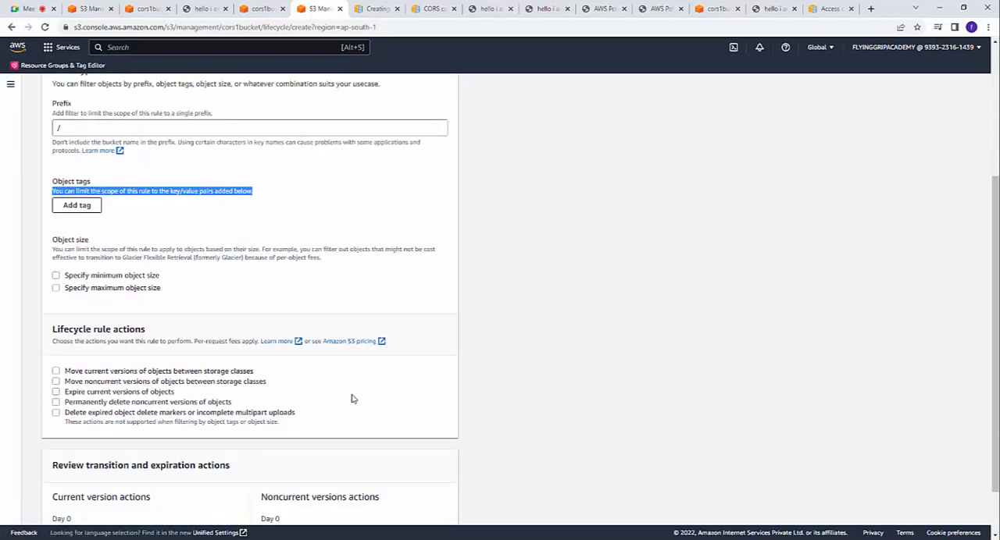
{"action": "scroll", "coordinate": [352, 399], "scroll_direction": "up", "scroll_amount": 1}
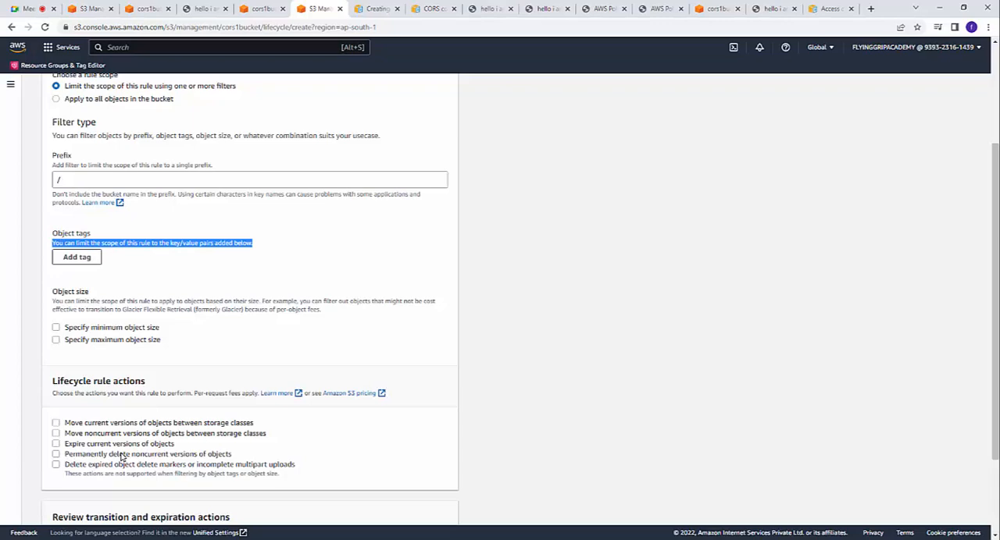
{"action": "scroll", "coordinate": [132, 452], "scroll_direction": "down", "scroll_amount": 2}
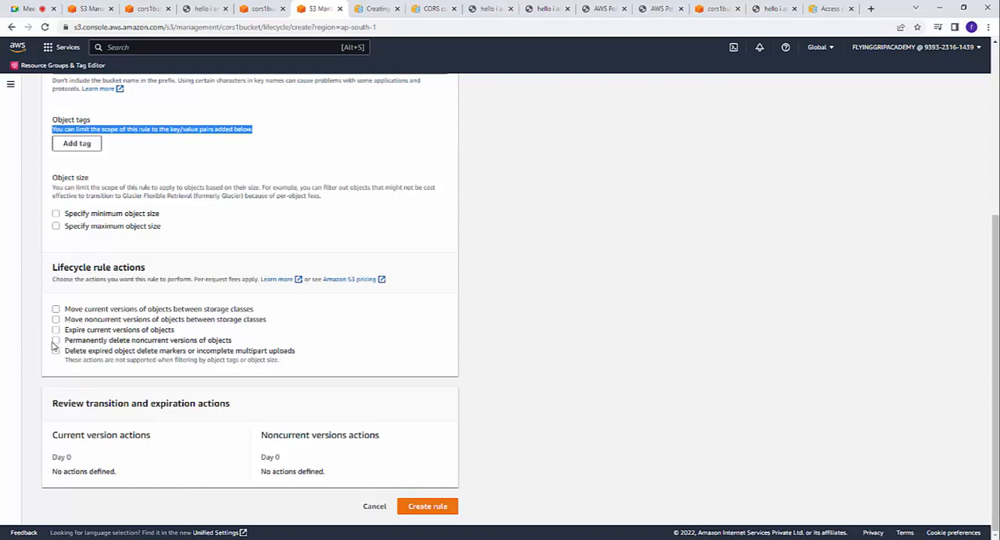
{"action": "left_click", "coordinate": [55, 340]}
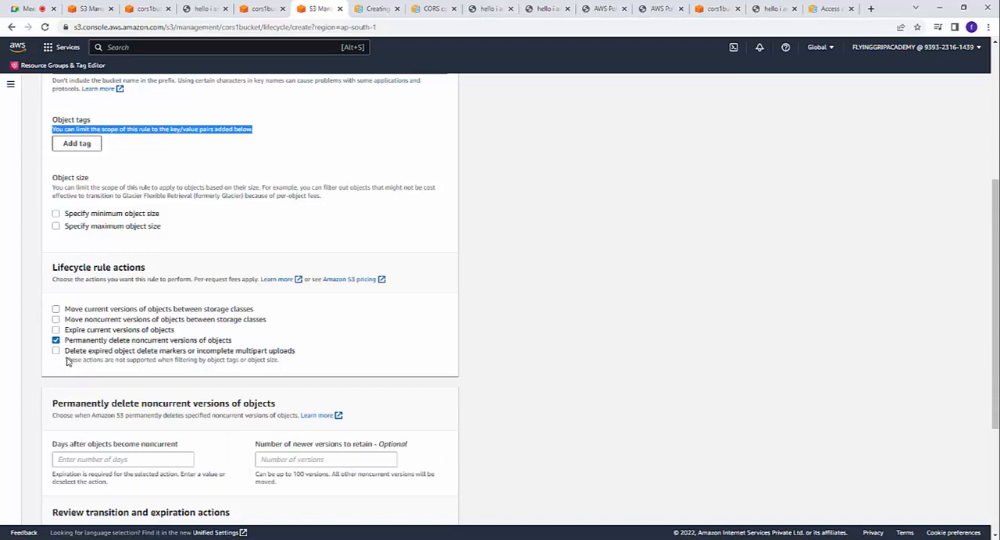
{"action": "left_click", "coordinate": [56, 330]}
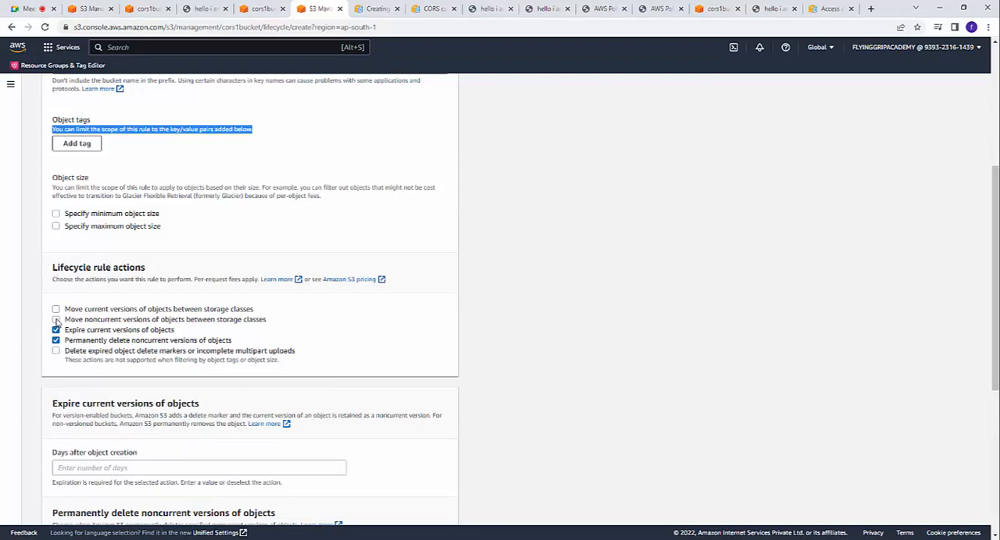
{"action": "left_click", "coordinate": [56, 320]}
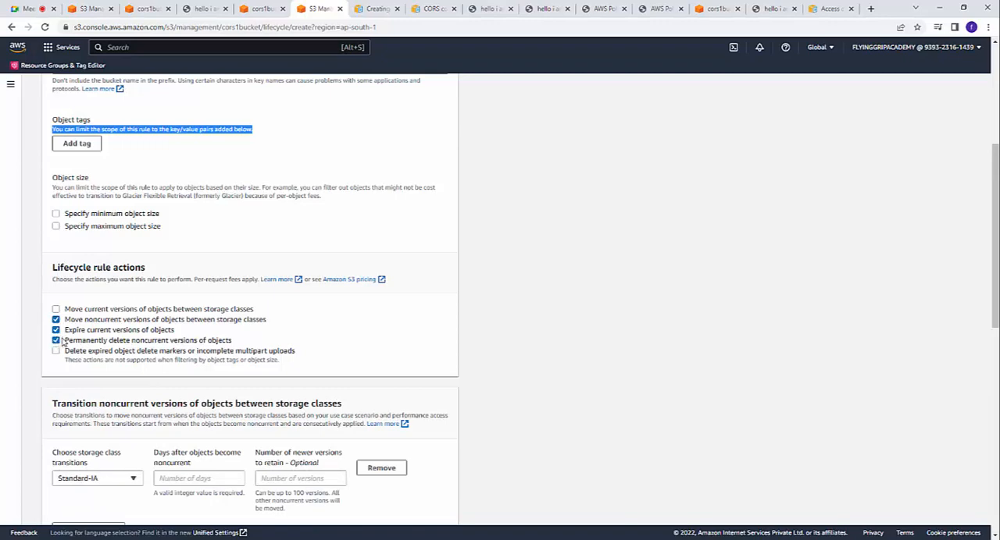
Step: Keep Standard-IA for the noncurrent version transition and set current versions to expire 30 days after object creation
{"action": "scroll", "coordinate": [70, 344], "scroll_direction": "down", "scroll_amount": 3}
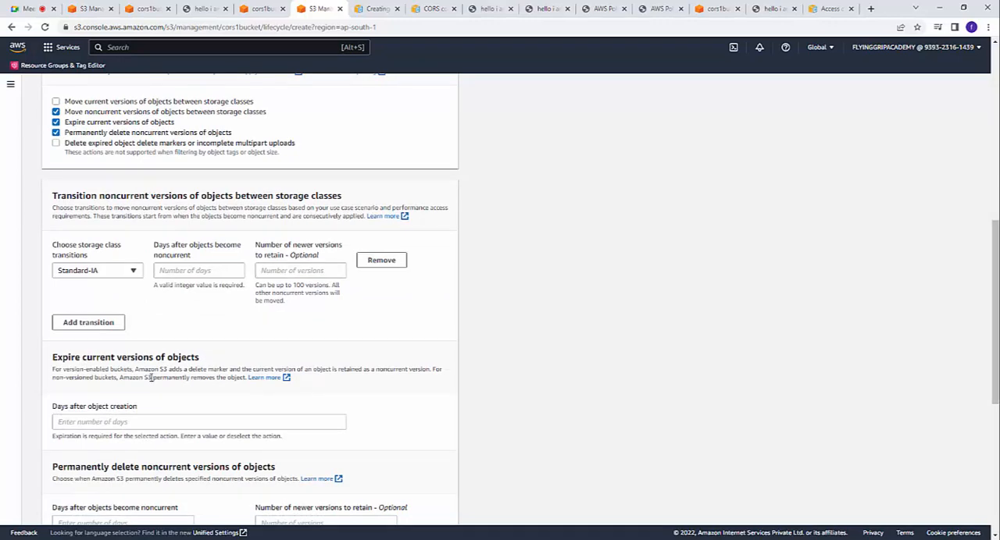
{"action": "left_click", "coordinate": [133, 271]}
{"action": "left_click", "coordinate": [134, 273]}
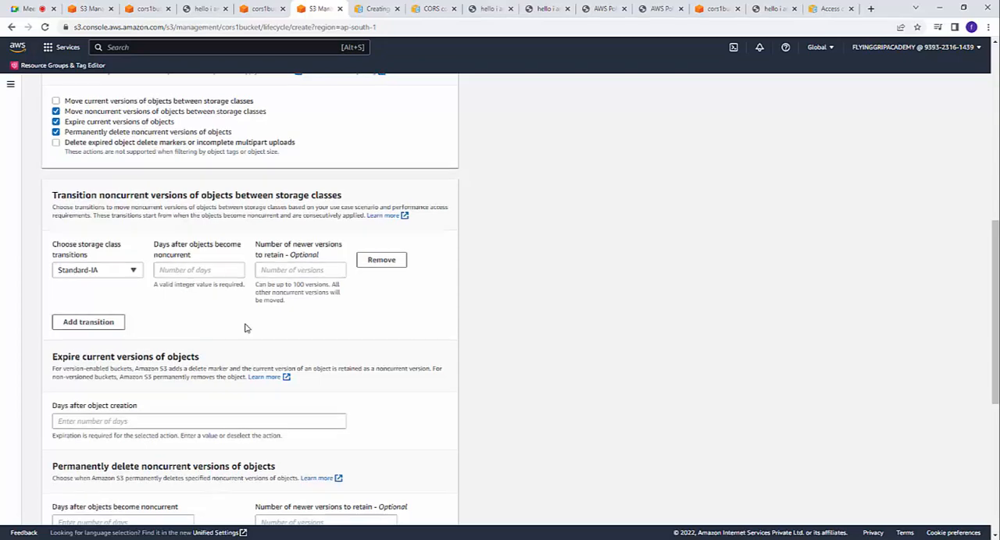
{"action": "scroll", "coordinate": [250, 337], "scroll_direction": "down", "scroll_amount": 3}
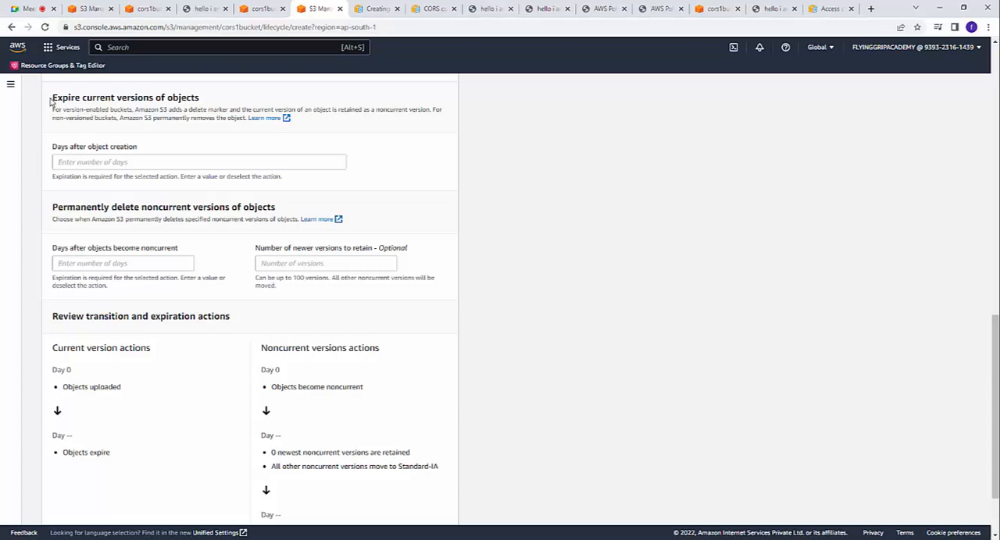
{"action": "left_click_drag", "start_coordinate": [51, 102], "coordinate": [221, 95]}
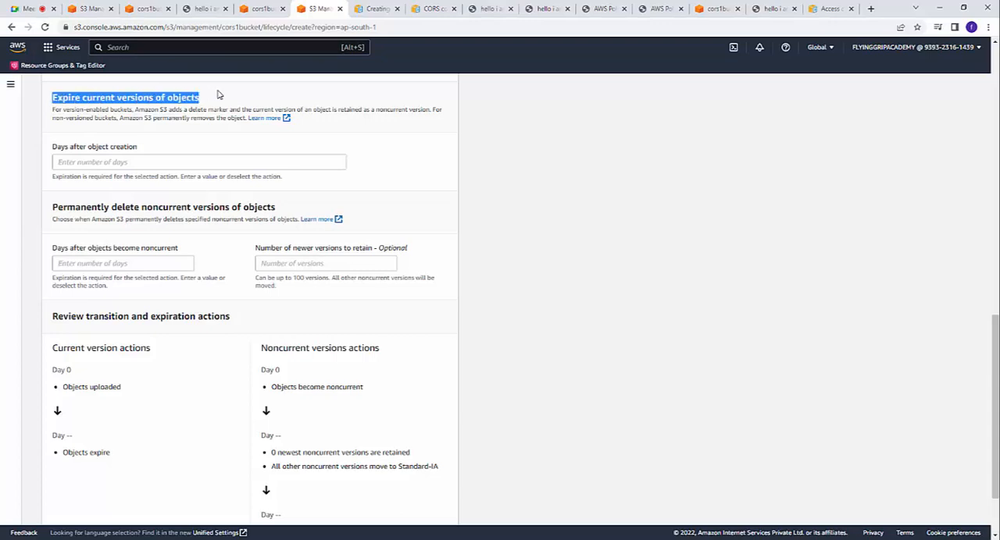
{"action": "scroll", "coordinate": [211, 147], "scroll_direction": "up", "scroll_amount": 2}
{"action": "scroll", "coordinate": [211, 147], "scroll_direction": "up", "scroll_amount": 3}
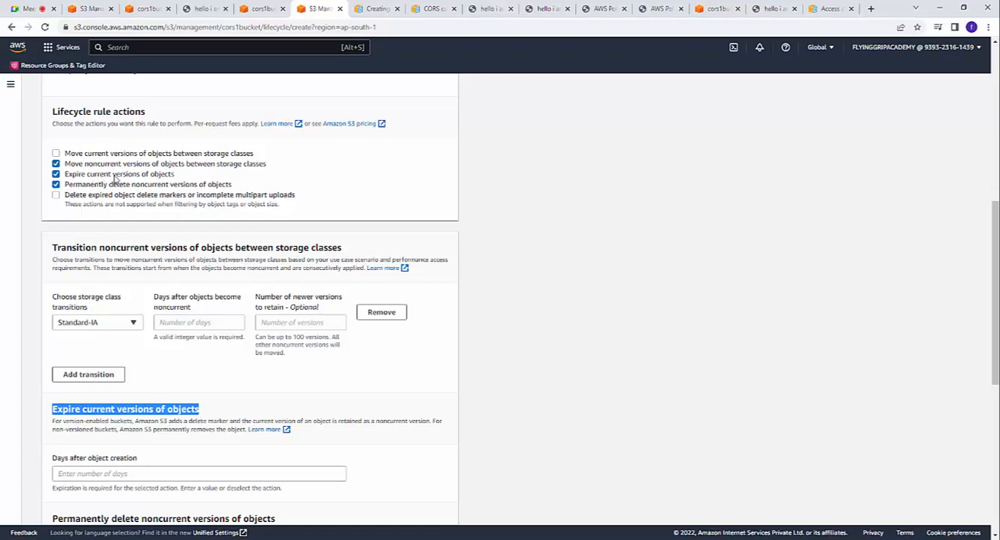
{"action": "scroll", "coordinate": [130, 206], "scroll_direction": "down", "scroll_amount": 3}
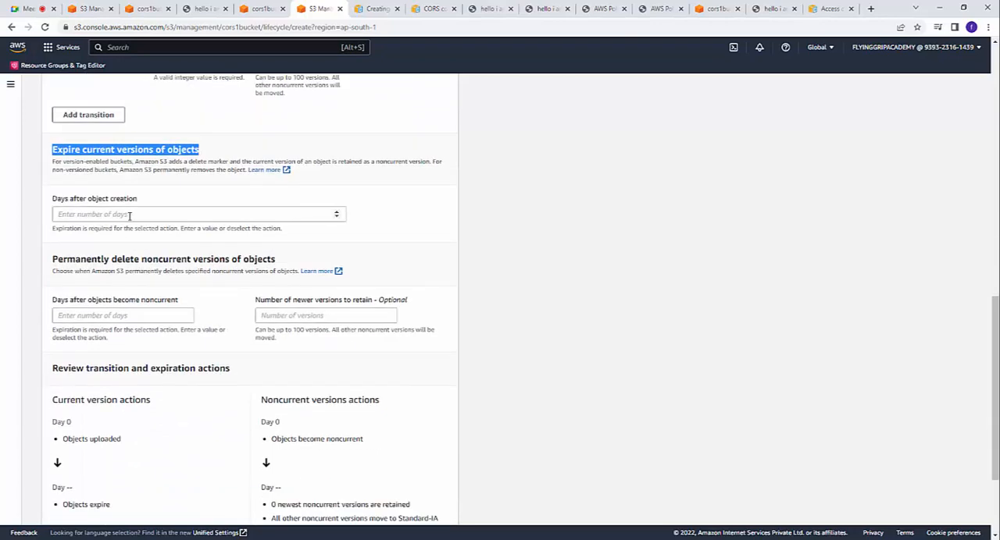
{"action": "left_click", "coordinate": [130, 216]}
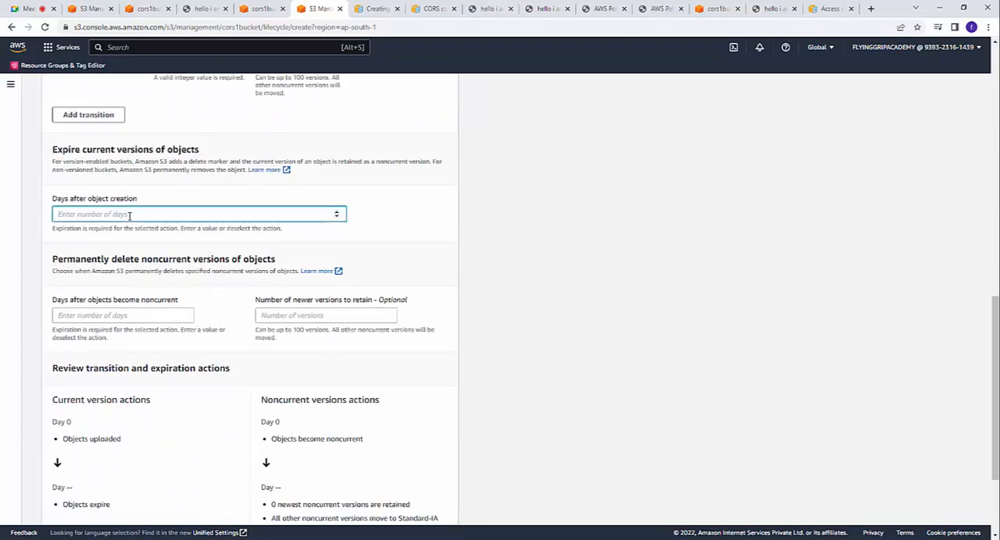
{"action": "type", "text": "30"}
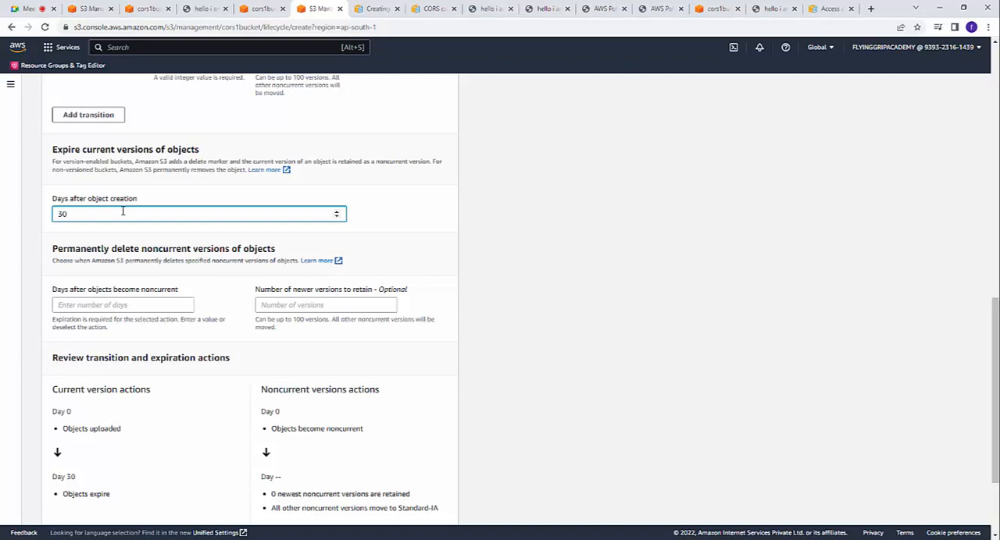
Step: Set noncurrent versions to be permanently deleted 30 days after becoming noncurrent, retaining 3 newer versions, and review the resulting action timeline
{"action": "left_click", "coordinate": [358, 304]}
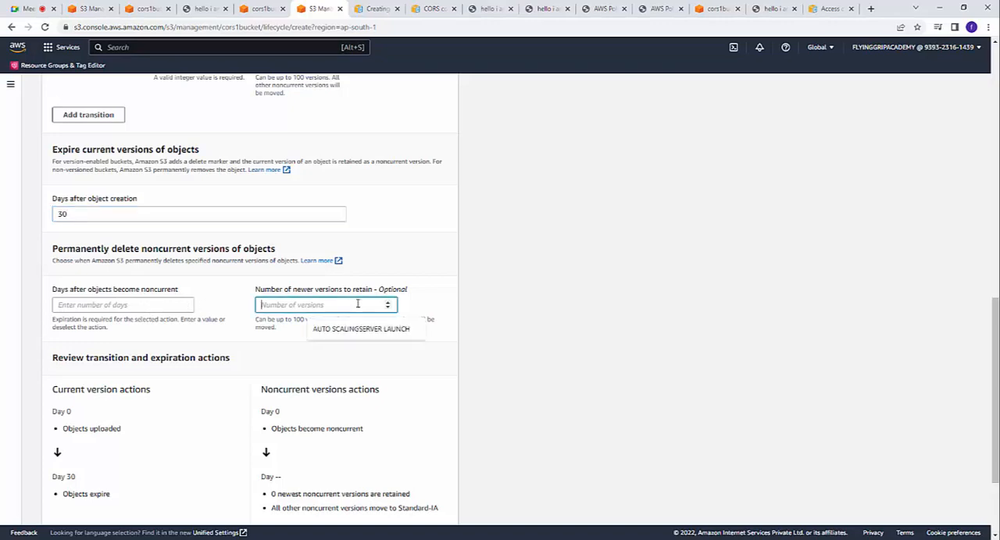
{"action": "scroll", "coordinate": [270, 303], "scroll_direction": "down", "scroll_amount": 3}
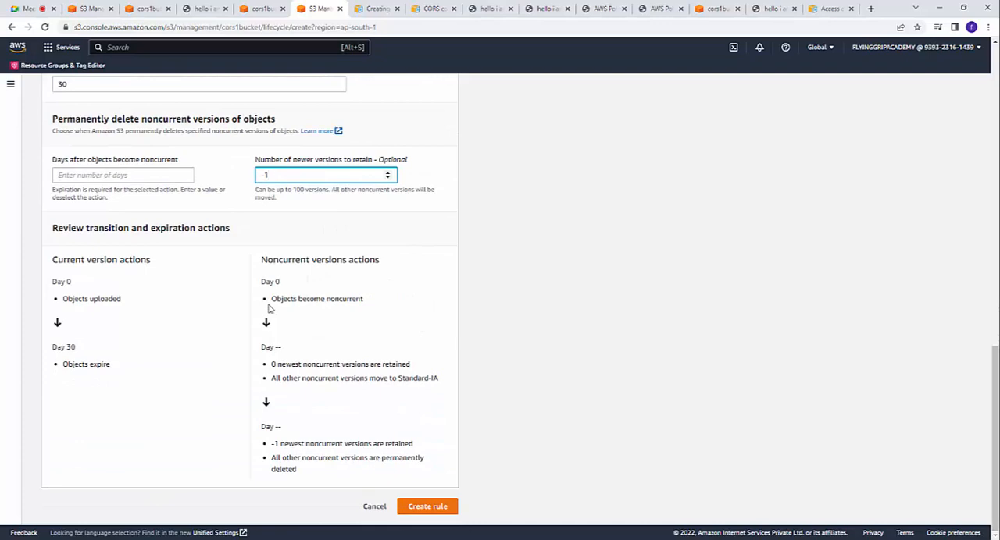
{"action": "scroll", "coordinate": [268, 309], "scroll_direction": "up", "scroll_amount": 2}
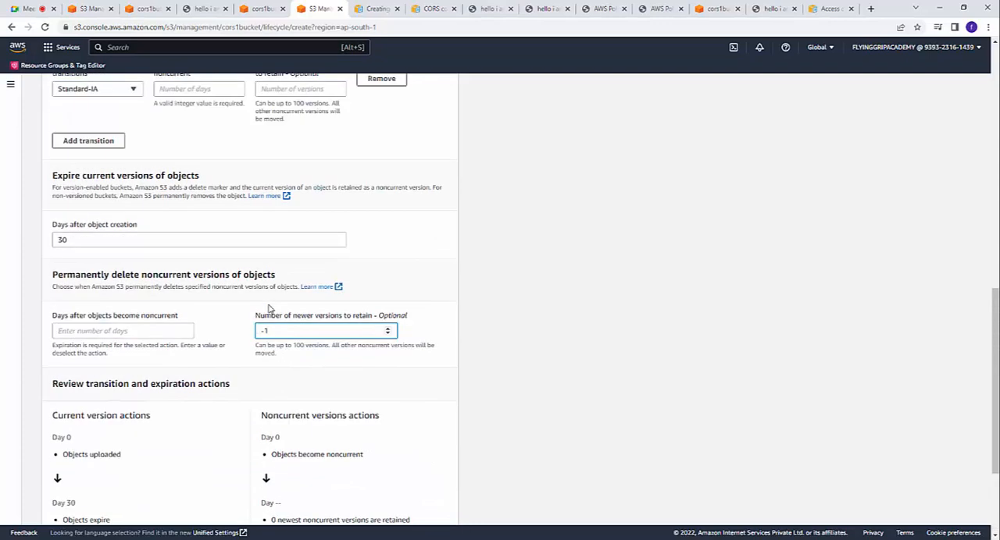
{"action": "left_click", "coordinate": [127, 334]}
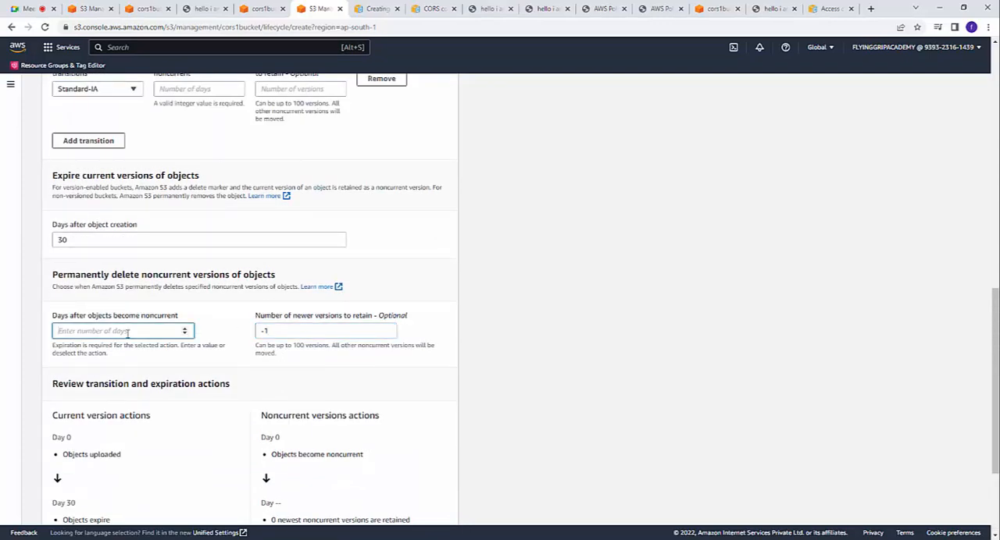
{"action": "type", "text": "30"}
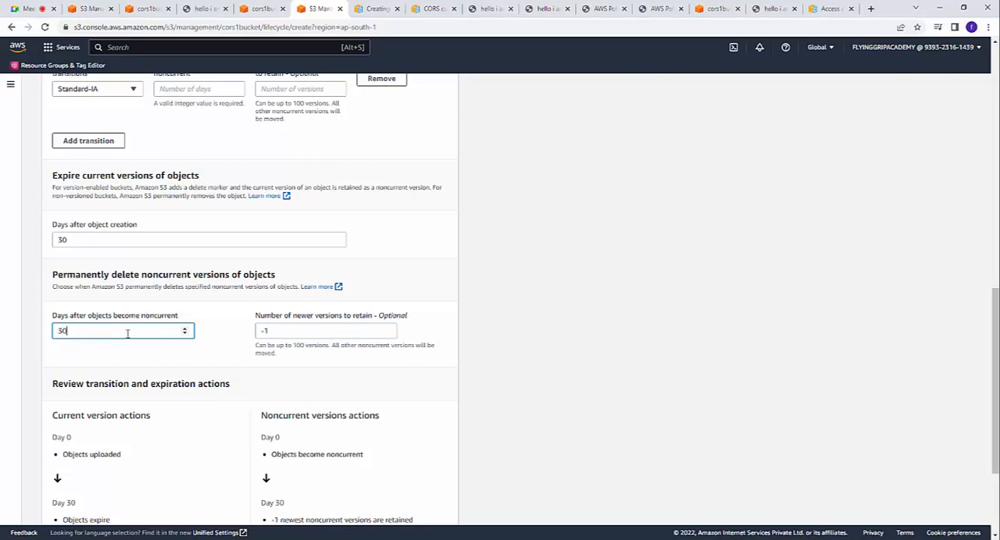
{"action": "key", "text": "Tab"}
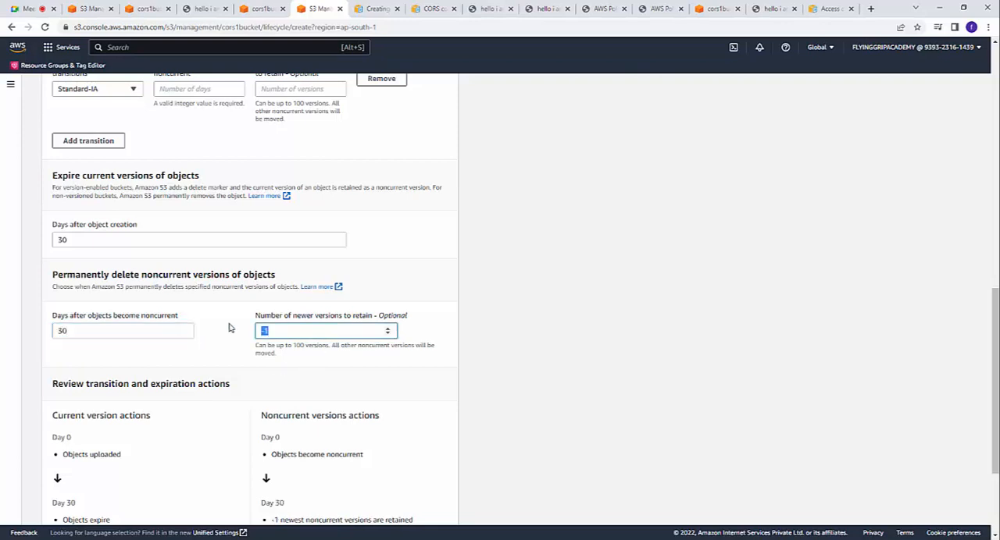
{"action": "type", "text": "3"}
{"action": "scroll", "coordinate": [215, 335], "scroll_direction": "down", "scroll_amount": 1}
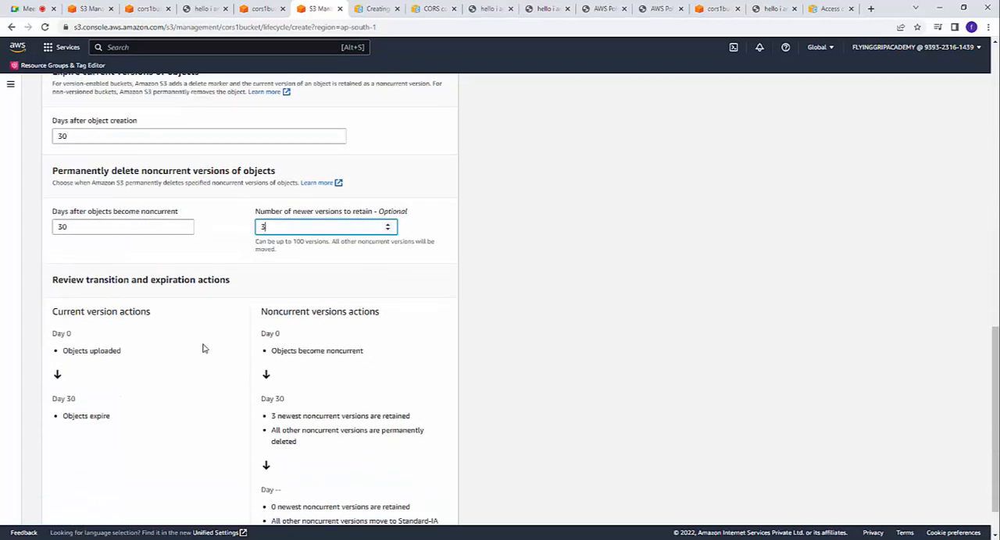
{"action": "scroll", "coordinate": [156, 403], "scroll_direction": "down", "scroll_amount": 1}
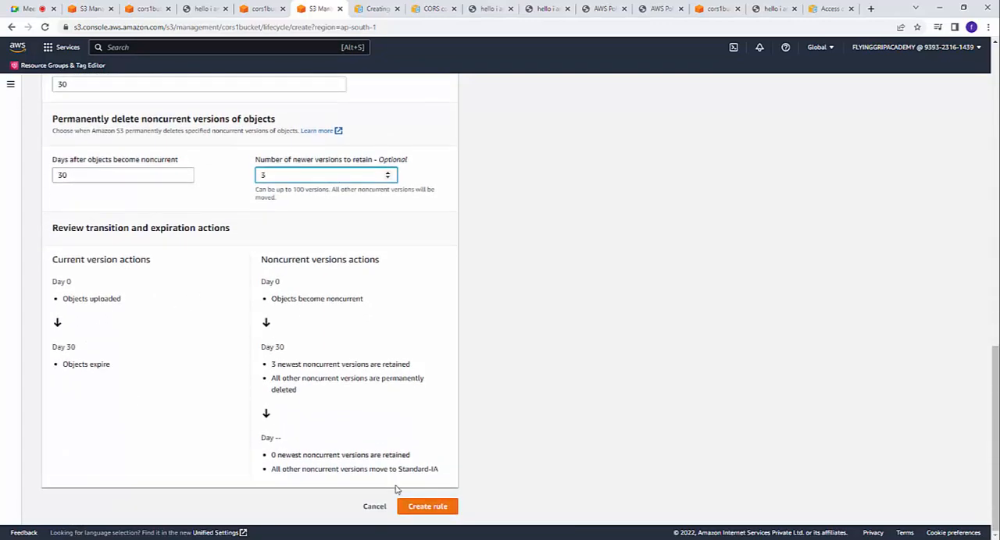
Step: Add a second noncurrent version transition and set its storage class to Glacier Instant Retrieval
{"action": "scroll", "coordinate": [463, 496], "scroll_direction": "up", "scroll_amount": 3}
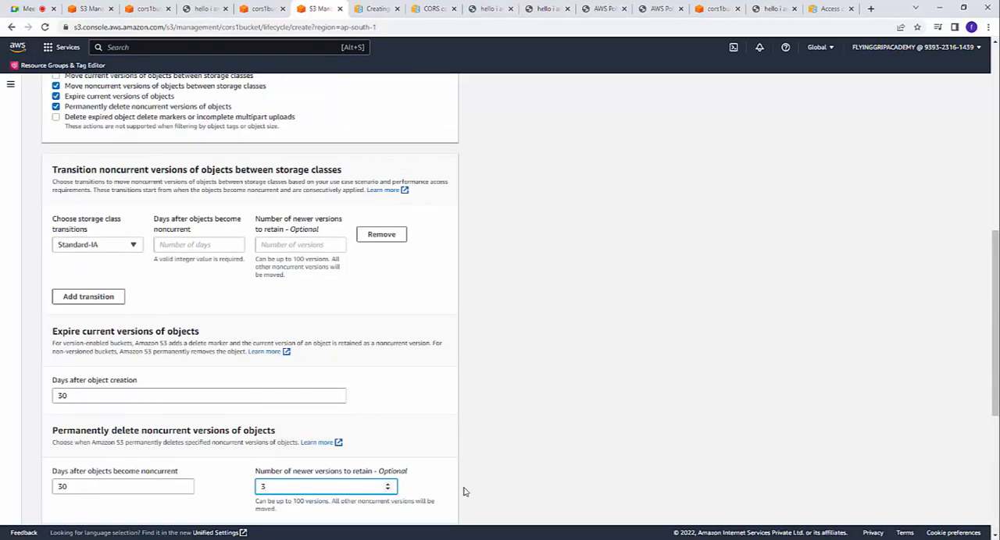
{"action": "left_click", "coordinate": [84, 301]}
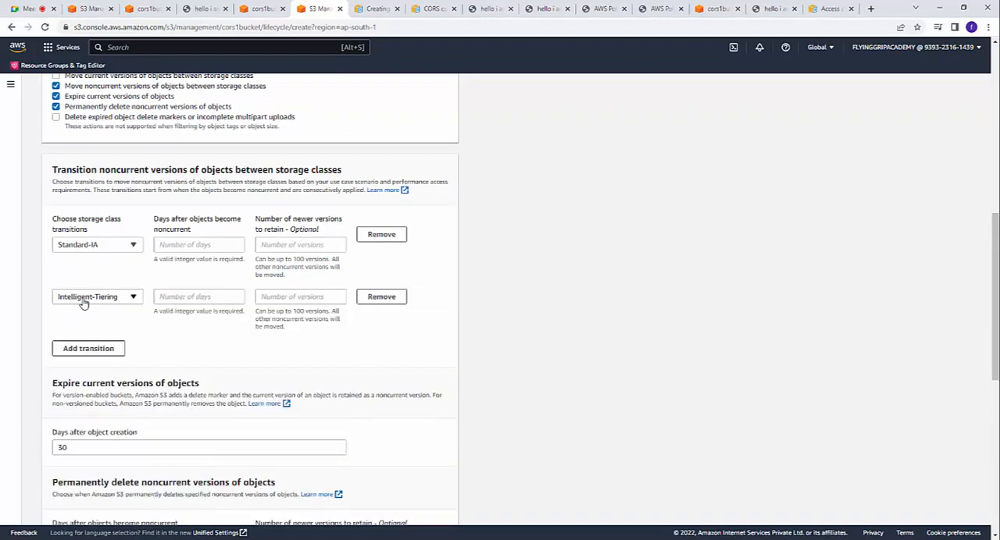
{"action": "left_click", "coordinate": [137, 302]}
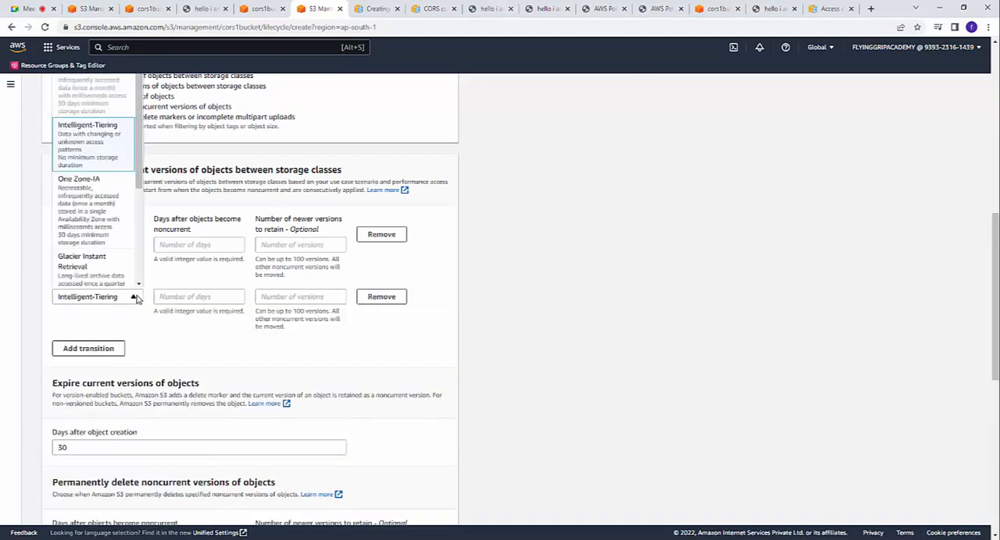
{"action": "left_click", "coordinate": [99, 260]}
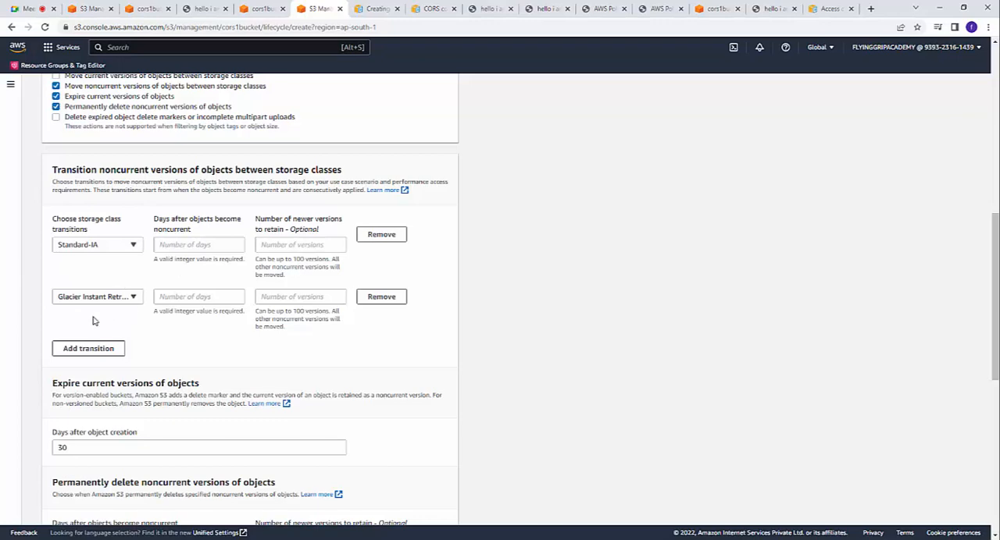
Step: Set both the Standard-IA and Glacier Instant Retrieval transitions to 30 days after objects become noncurrent
{"action": "left_click", "coordinate": [196, 247]}
{"action": "type", "text": "30"}
{"action": "left_click", "coordinate": [221, 299]}
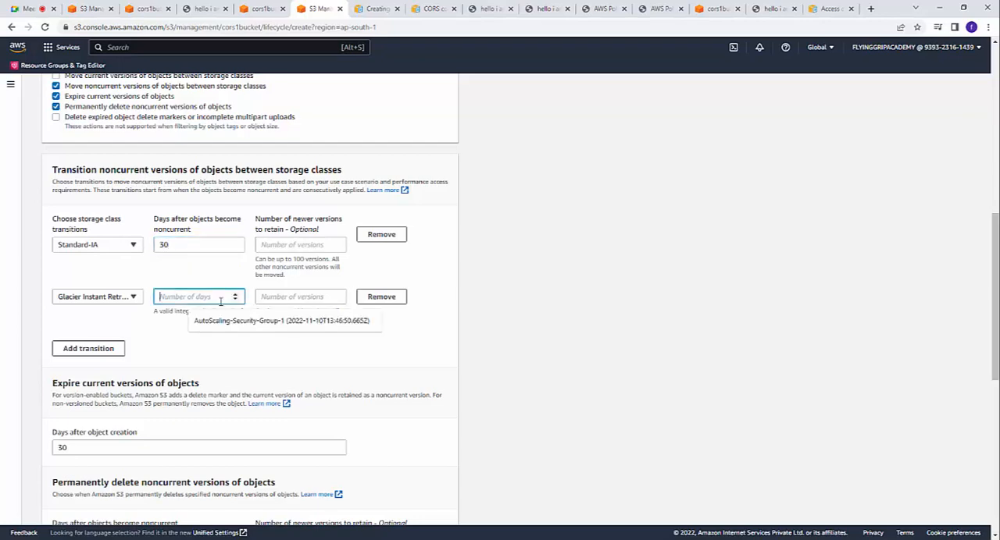
{"action": "type", "text": "30"}
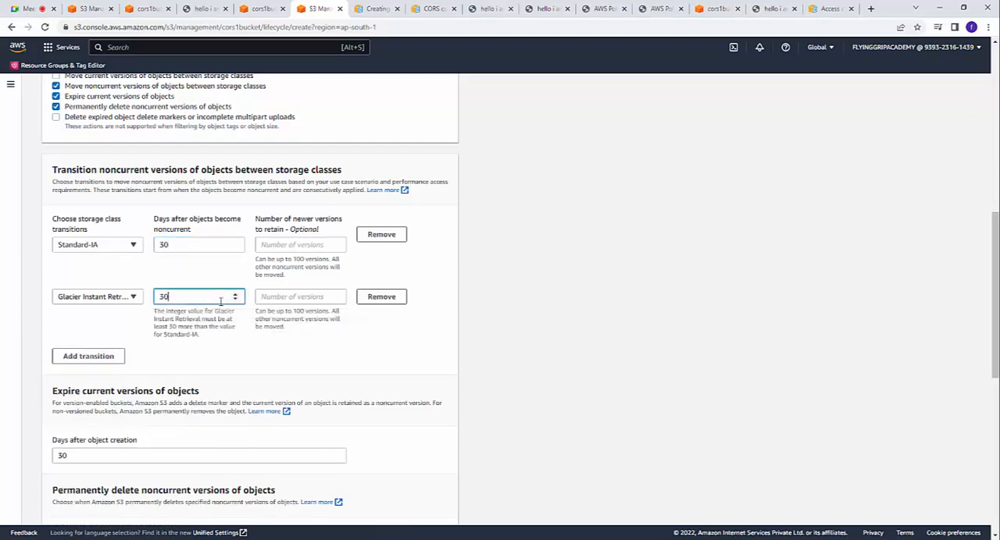
Step: Set the newer versions to retain to 2 for the Standard-IA transition and 1 for Glacier Instant Retrieval
{"action": "left_click", "coordinate": [307, 245]}
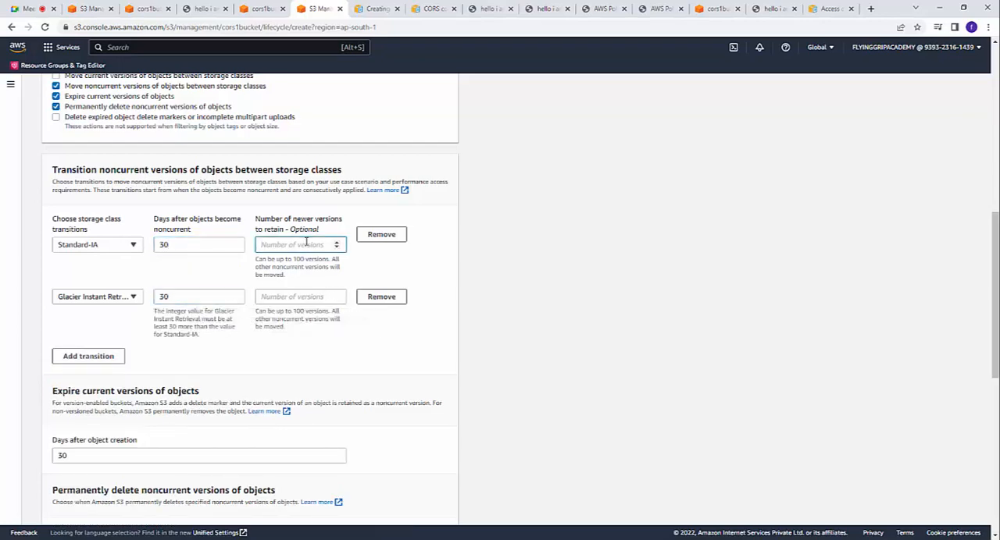
{"action": "type", "text": "2"}
{"action": "left_click", "coordinate": [294, 297]}
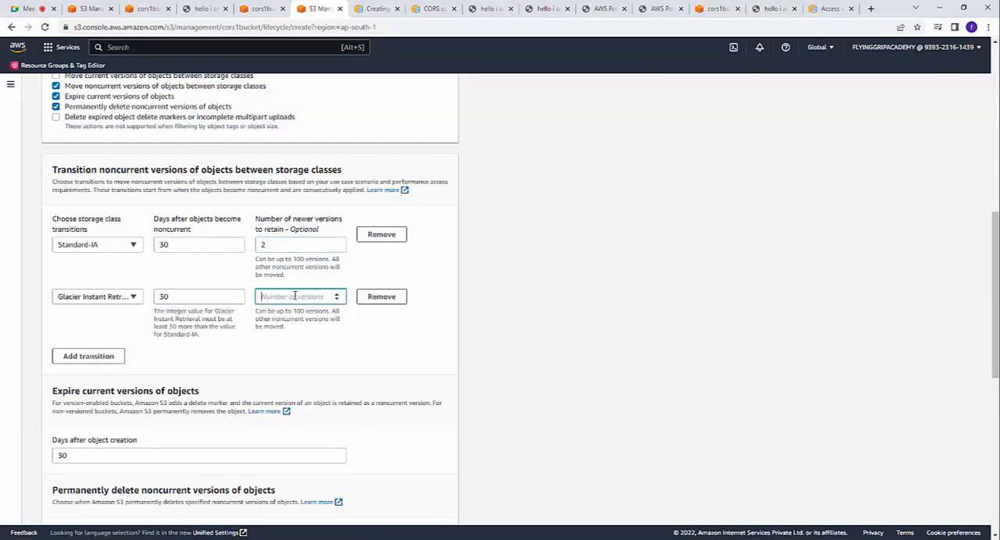
{"action": "type", "text": "1"}
Step: Review the lifecycle rule form from its name, scope and prefix through to the transition and expiration timeline
{"action": "scroll", "coordinate": [356, 307], "scroll_direction": "down", "scroll_amount": 2}
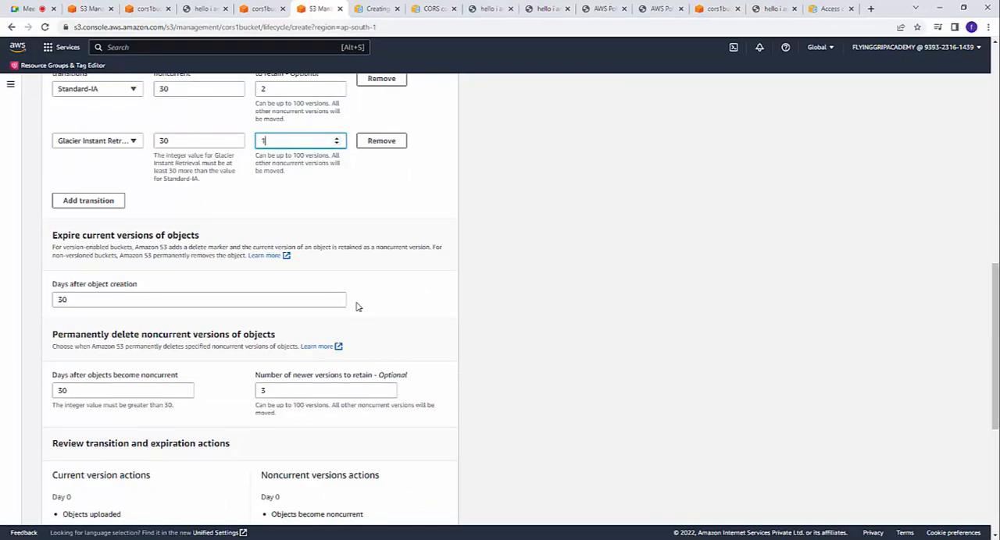
{"action": "scroll", "coordinate": [358, 302], "scroll_direction": "up", "scroll_amount": 8}
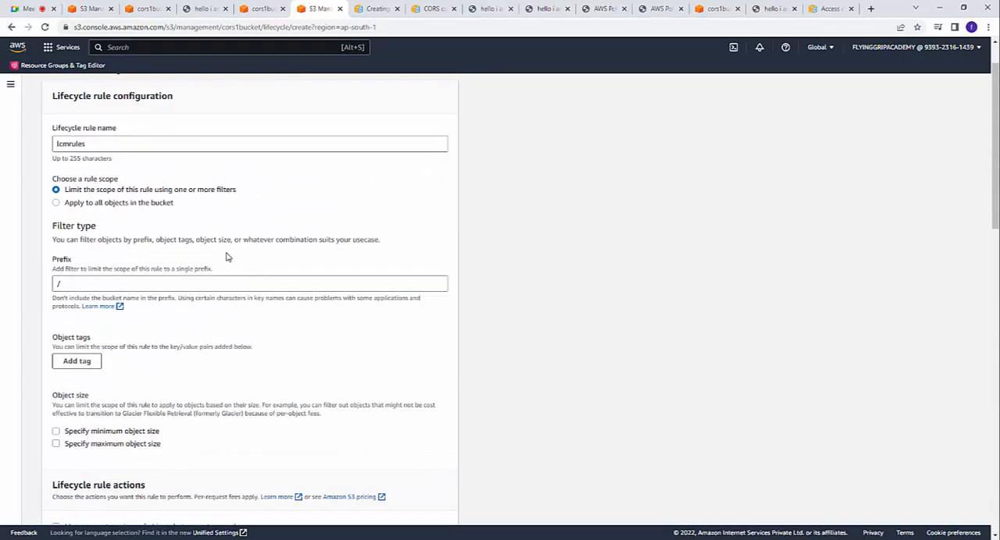
{"action": "scroll", "coordinate": [211, 246], "scroll_direction": "up", "scroll_amount": 1}
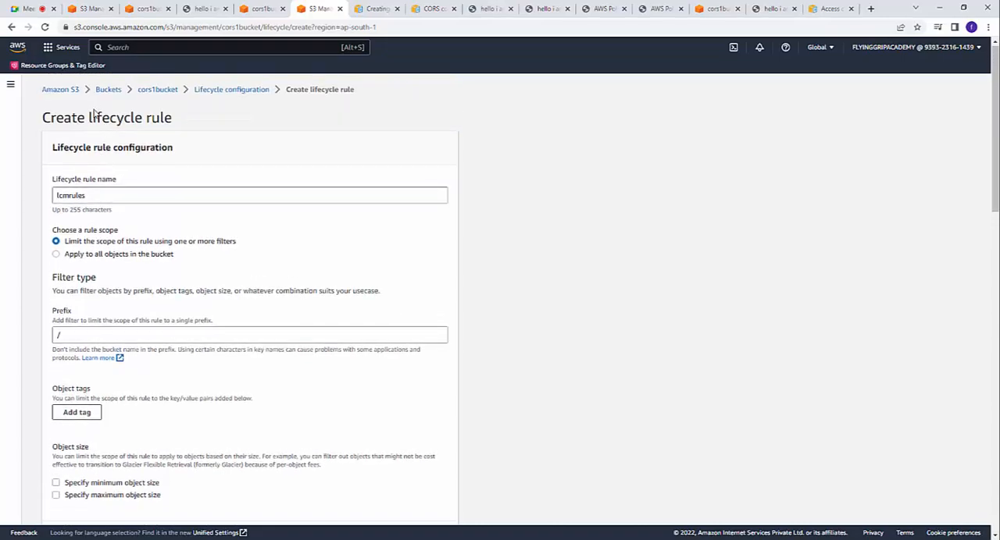
{"action": "scroll", "coordinate": [174, 125], "scroll_direction": "down", "scroll_amount": 1}
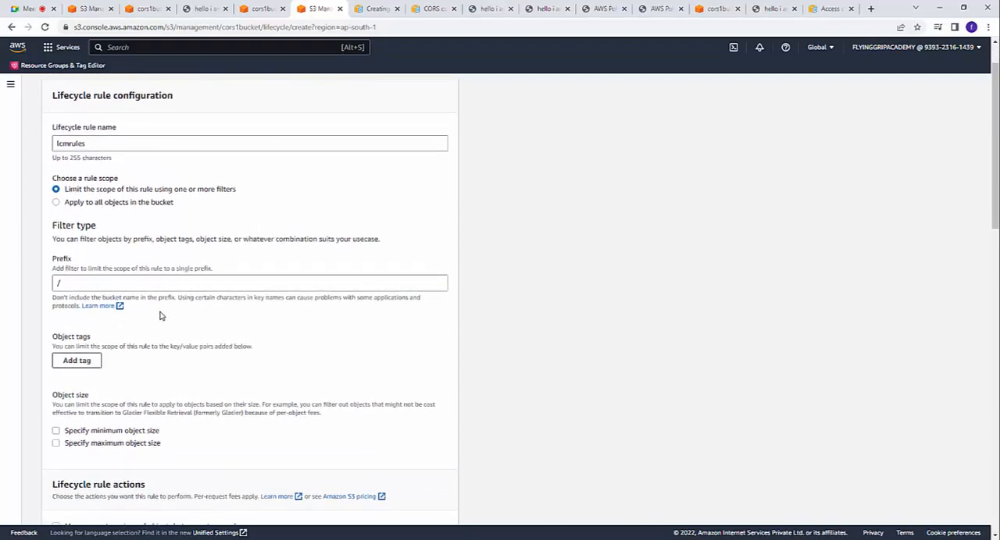
{"action": "scroll", "coordinate": [160, 316], "scroll_direction": "down", "scroll_amount": 12}
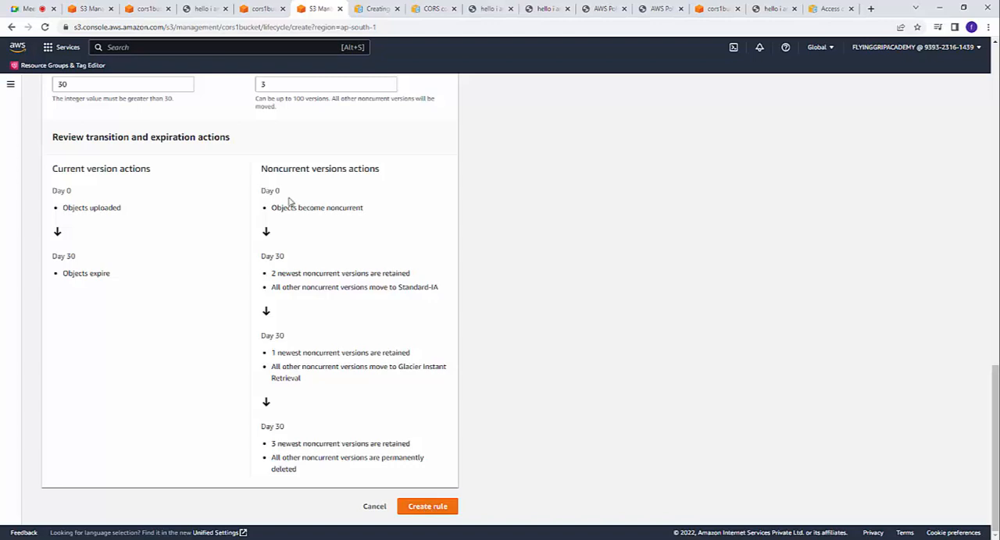
Step: Compare the noncurrent version timeline with the Standard-IA retention setting and examine the storage class options for that transition
{"action": "left_click_drag", "start_coordinate": [290, 196], "coordinate": [377, 214]}
{"action": "left_click", "coordinate": [347, 239]}
{"action": "left_click_drag", "start_coordinate": [263, 256], "coordinate": [334, 273]}
{"action": "left_click", "coordinate": [332, 273]}
{"action": "scroll", "coordinate": [383, 281], "scroll_direction": "up", "scroll_amount": 5}
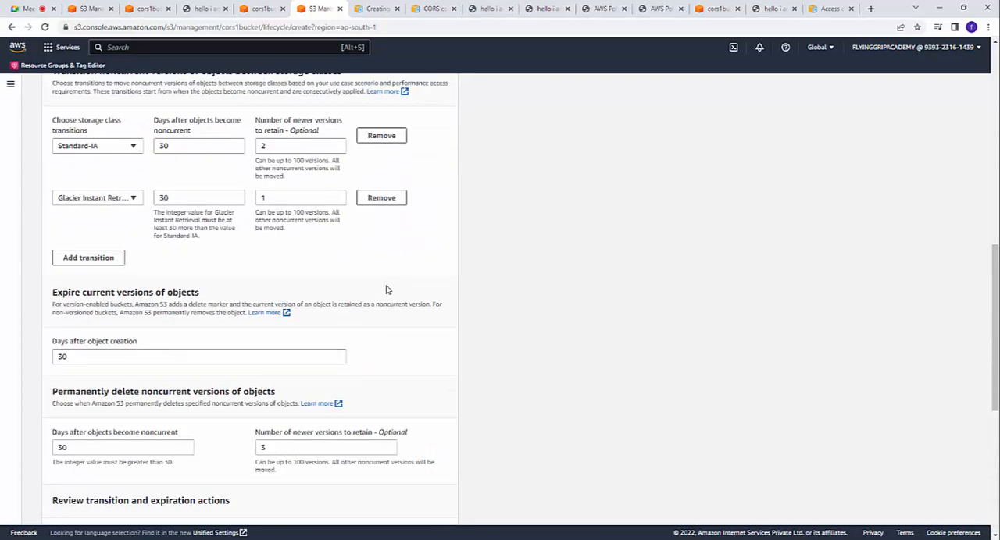
{"action": "double_click", "coordinate": [280, 147]}
{"action": "scroll", "coordinate": [384, 349], "scroll_direction": "down", "scroll_amount": 5}
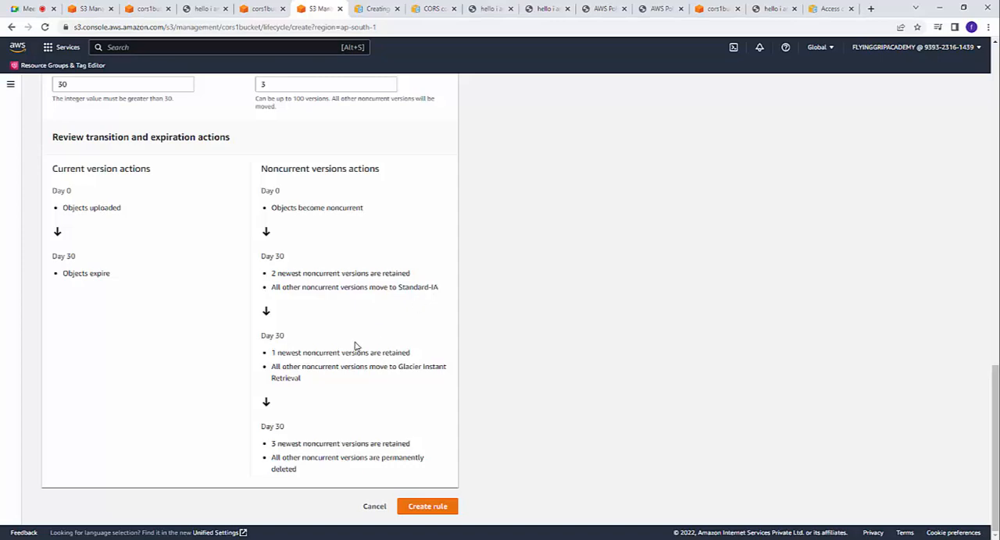
{"action": "scroll", "coordinate": [354, 346], "scroll_direction": "up", "scroll_amount": 8}
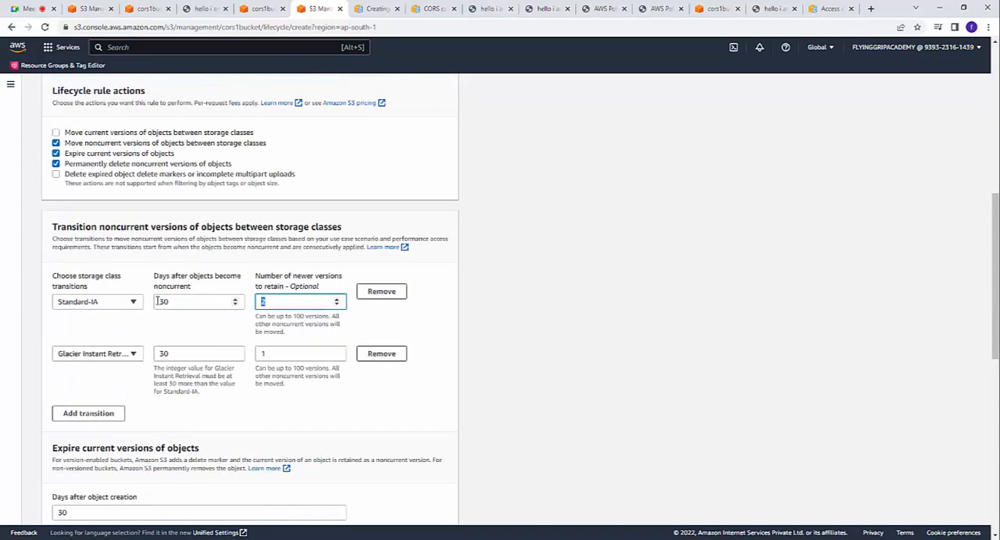
{"action": "left_click", "coordinate": [134, 304]}
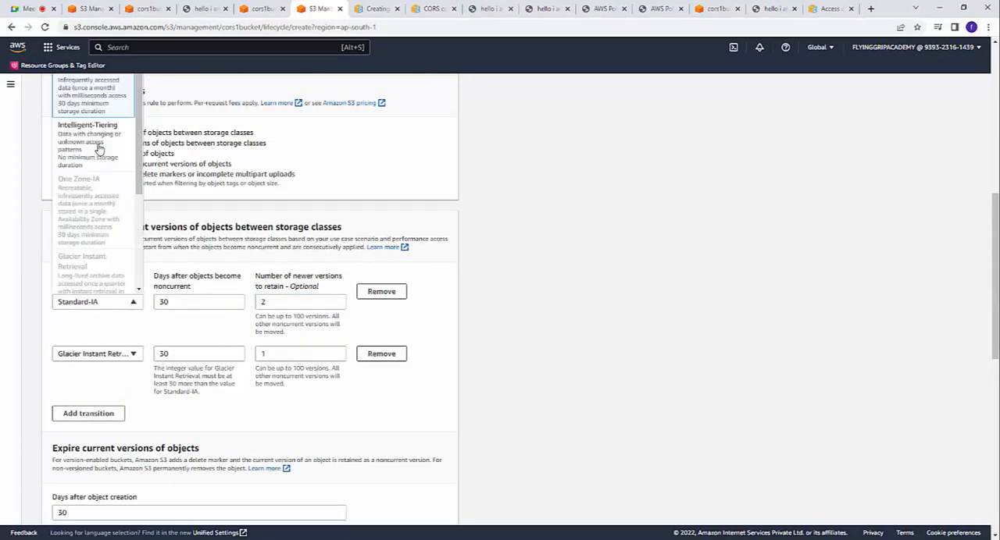
{"action": "left_click", "coordinate": [676, 218]}
Step: Compare the timeline's permanent deletion stage with its newer-versions retention setting and recheck the selected rule actions
{"action": "scroll", "coordinate": [513, 306], "scroll_direction": "down", "scroll_amount": 6}
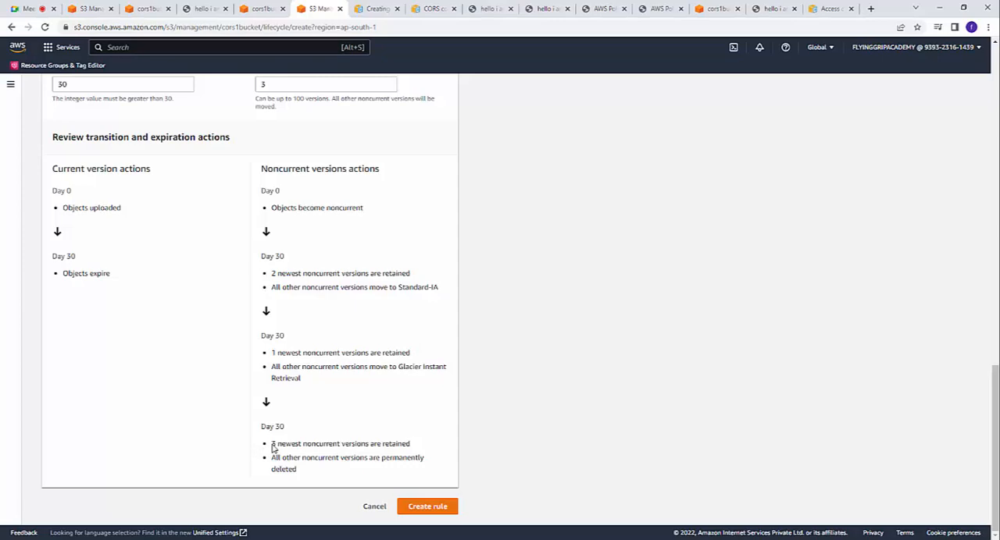
{"action": "left_click_drag", "start_coordinate": [272, 446], "coordinate": [415, 452]}
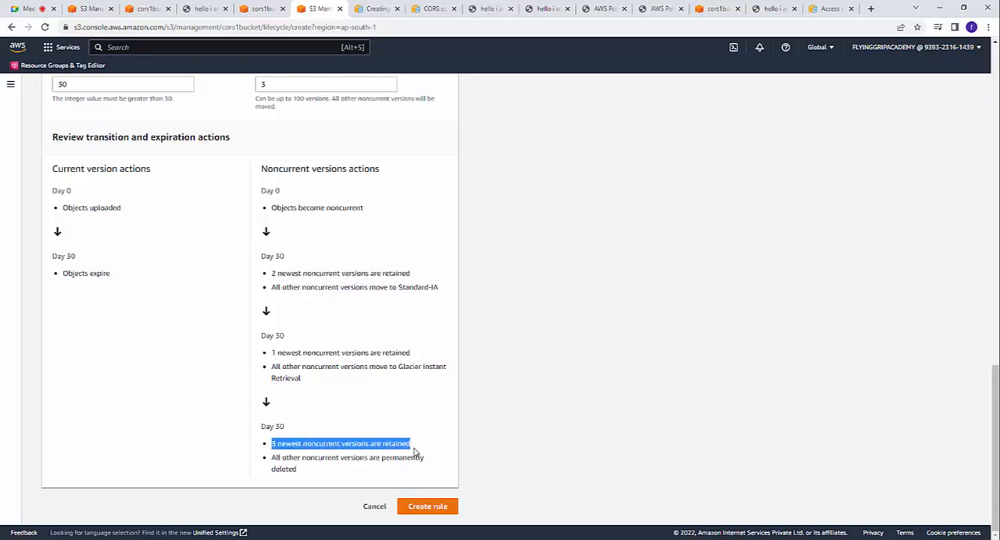
{"action": "left_click", "coordinate": [474, 442]}
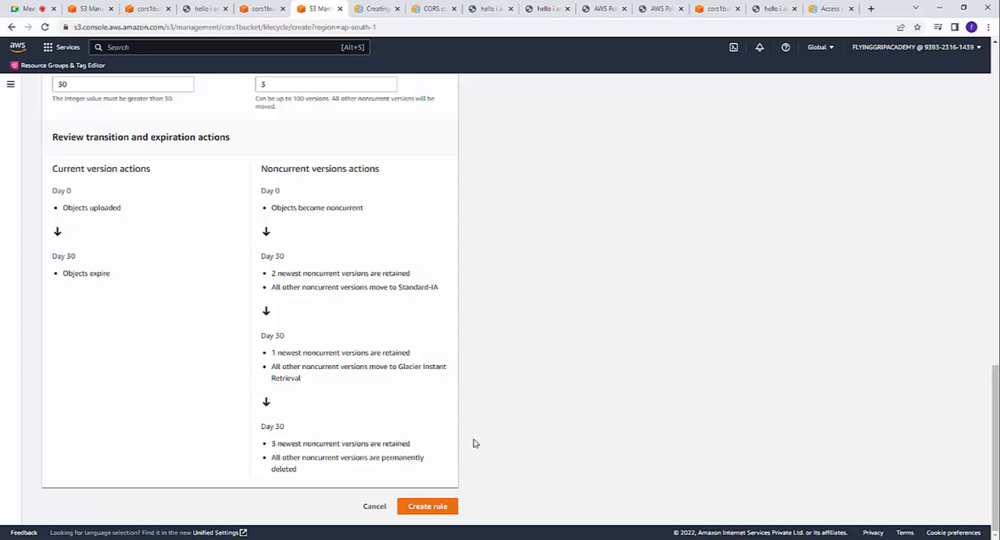
{"action": "scroll", "coordinate": [474, 443], "scroll_direction": "up", "scroll_amount": 3}
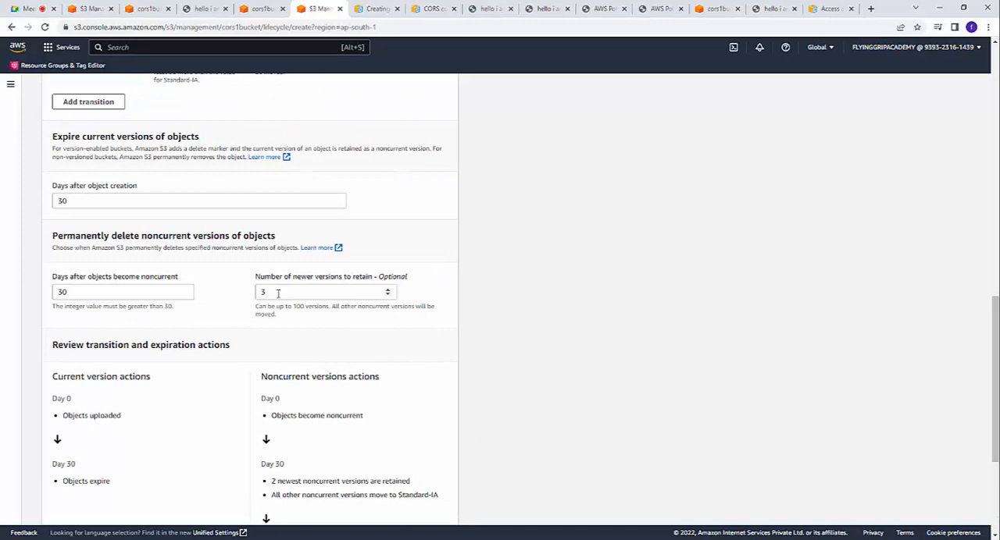
{"action": "double_click", "coordinate": [264, 293]}
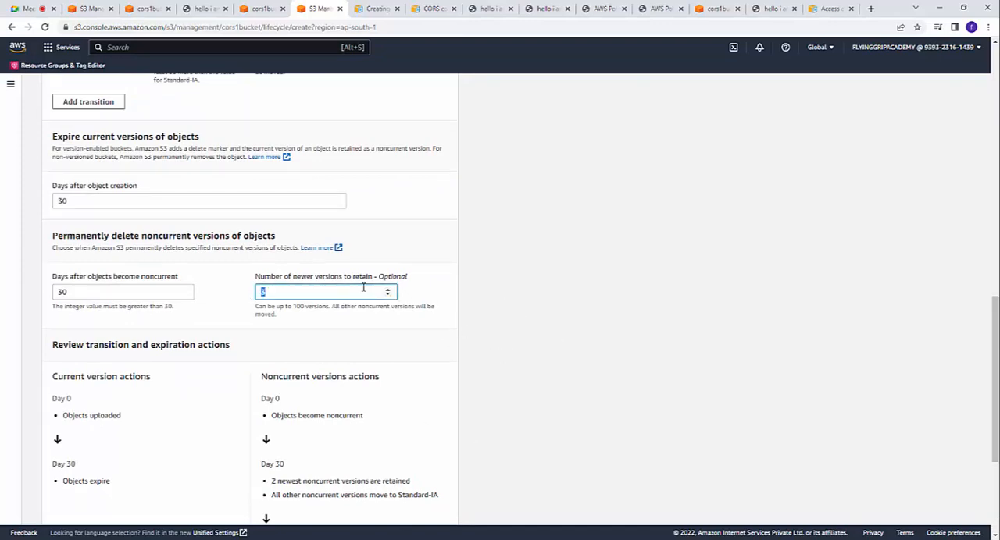
{"action": "scroll", "coordinate": [459, 315], "scroll_direction": "down", "scroll_amount": 3}
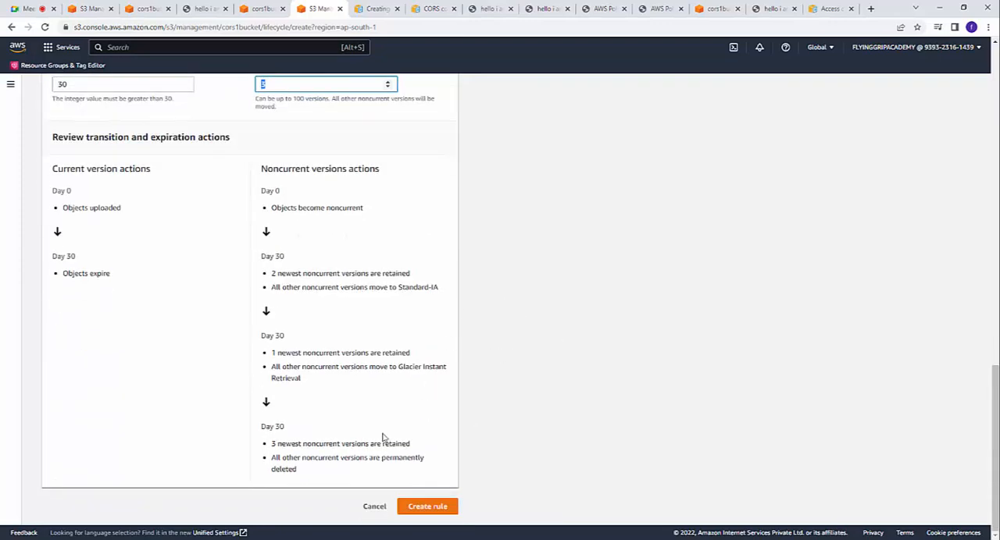
{"action": "scroll", "coordinate": [456, 426], "scroll_direction": "up", "scroll_amount": 1}
{"action": "scroll", "coordinate": [455, 426], "scroll_direction": "up", "scroll_amount": 15}
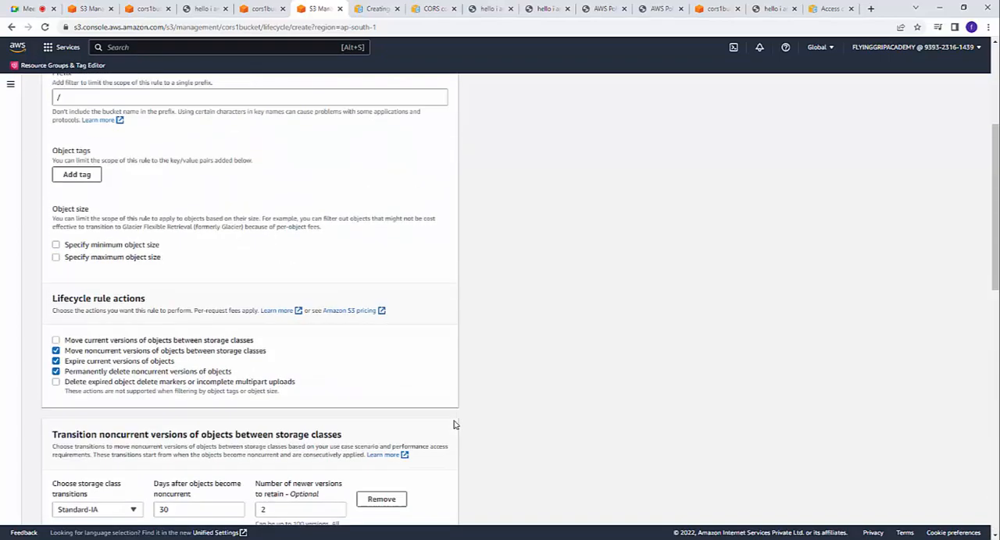
{"action": "scroll", "coordinate": [455, 426], "scroll_direction": "down", "scroll_amount": 15}
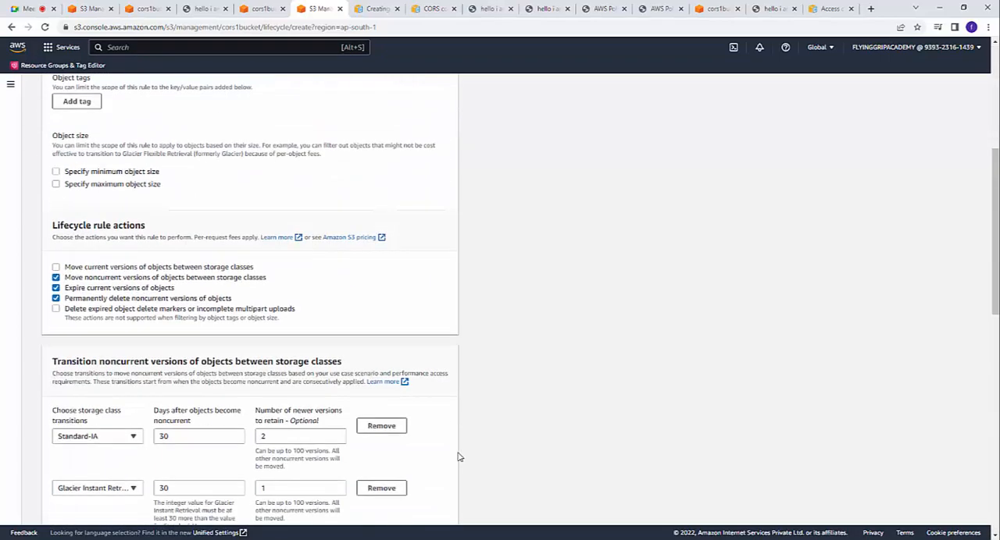